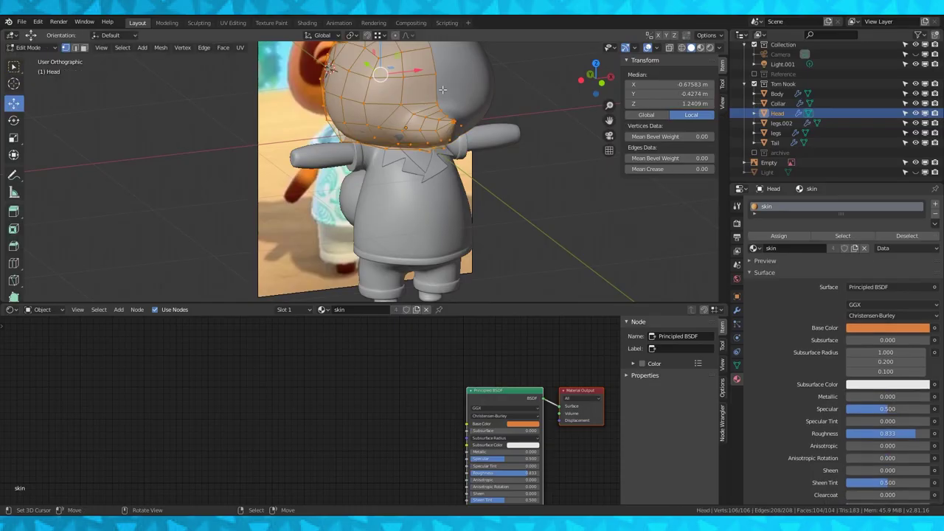
- Mark a seam along the head's centre edge loop at the mirror line
left_click_drag(442, 90, 436, 119, "alt+shift")
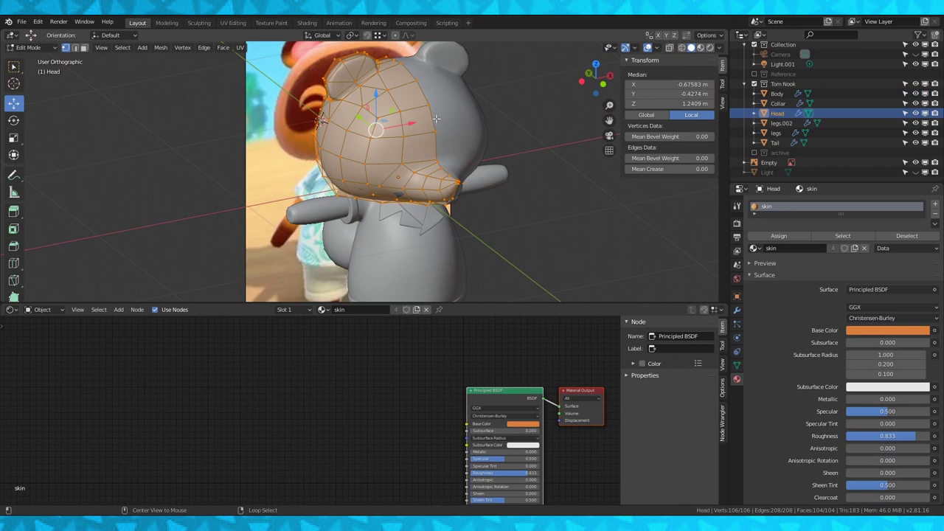
left_click(436, 117, "alt")
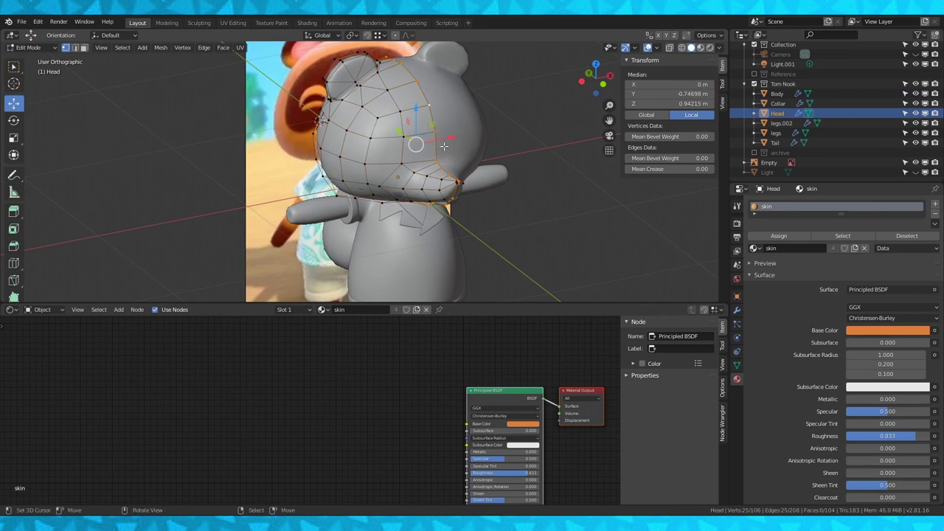
middle_click_drag(436, 117, 462, 133)
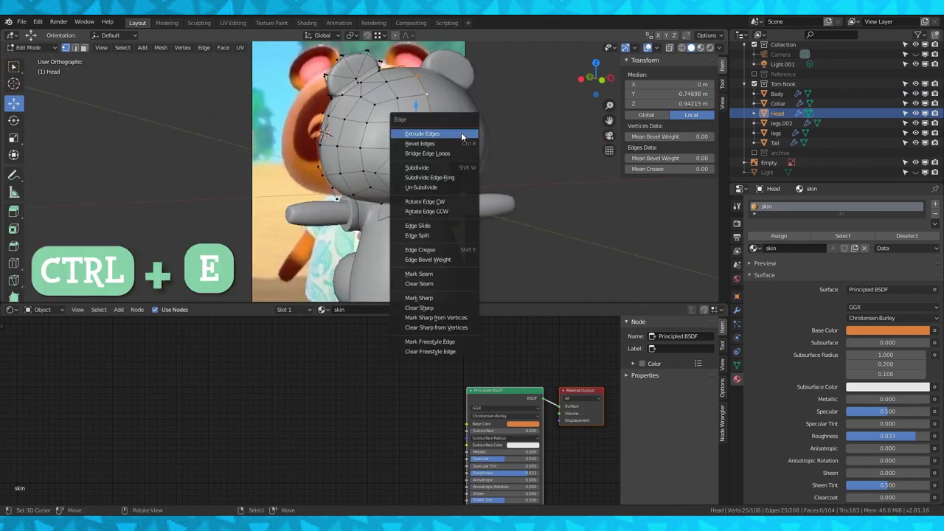
key("ctrl+e")
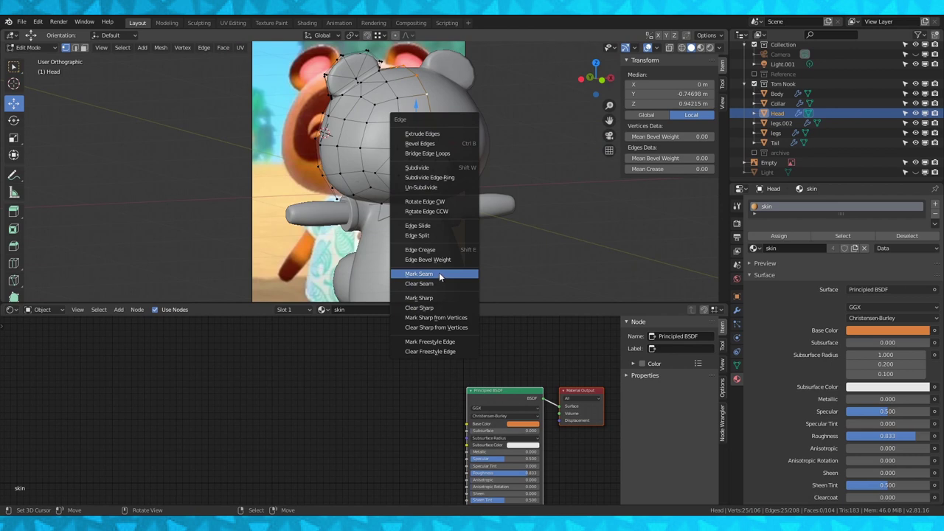
left_click(440, 277)
- Mark seams around the base of the ear and along the ear's rim
scroll(436, 184, "up", 4)
middle_click_drag(439, 243, 376, 147)
left_click(367, 111)
middle_click_drag(367, 111, 435, 149)
key("ctrl+e")
left_click(303, 182)
left_click(348, 110, "alt")
left_click(351, 100, "ctrl")
key("2")
key("ctrl+e")
left_click(329, 183)
- Mark a seam around the base of the snout on the head mesh
left_click(420, 214)
left_click(437, 218, "ctrl")
middle_click_drag(421, 214, 402, 124)
key("ctrl+e")
left_click(447, 211)
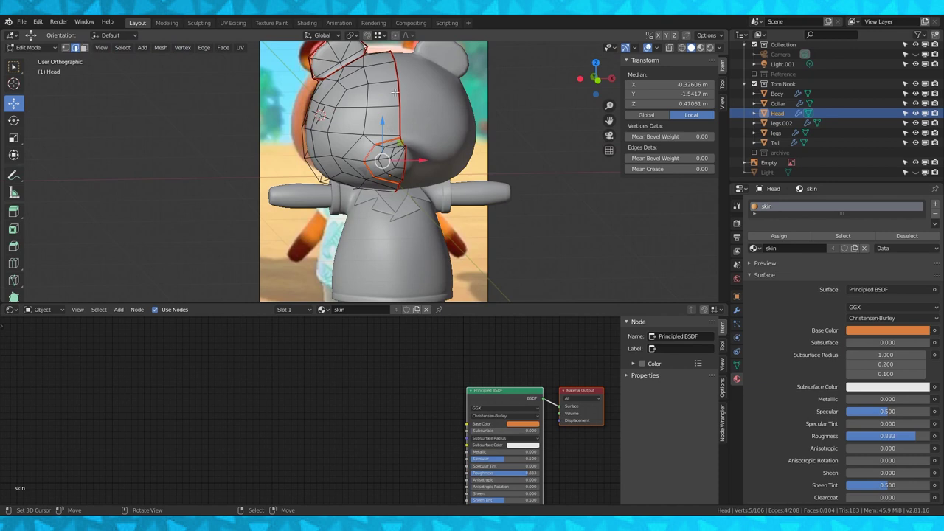
- Mark a seam along the edge loop that divides the face from the back of the head, using wireframe shading to select it
mouse_move(395, 92)
middle_mouse_down()
mouse_move(509, 134)
mouse_move(458, 112)
mouse_move(350, 163)
middle_mouse_up()
key("KP_1")
key("alt+z")
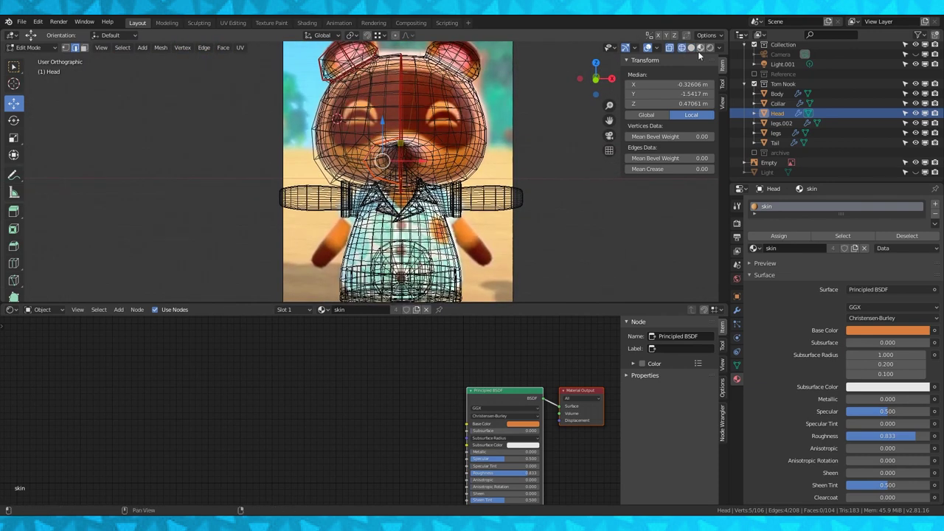
key("alt+z")
middle_click_drag(345, 94, 420, 100)
right_click(285, 114, "alt")
middle_click_drag(293, 98, 319, 113)
right_click(316, 105, "shift")
left_click(681, 48)
mouse_move(511, 150)
middle_mouse_down()
mouse_move(460, 181)
mouse_move(379, 180)
mouse_move(429, 165)
middle_mouse_up()
key("ctrl+e")
left_click(380, 180)
left_click(692, 49)
- Select the whole arm within the Body mesh and separate the selection into its own object
middle_click_drag(513, 96, 435, 152)
key("Tab")
right_click(312, 160)
key("Tab")
scroll(303, 159, "up", 2)
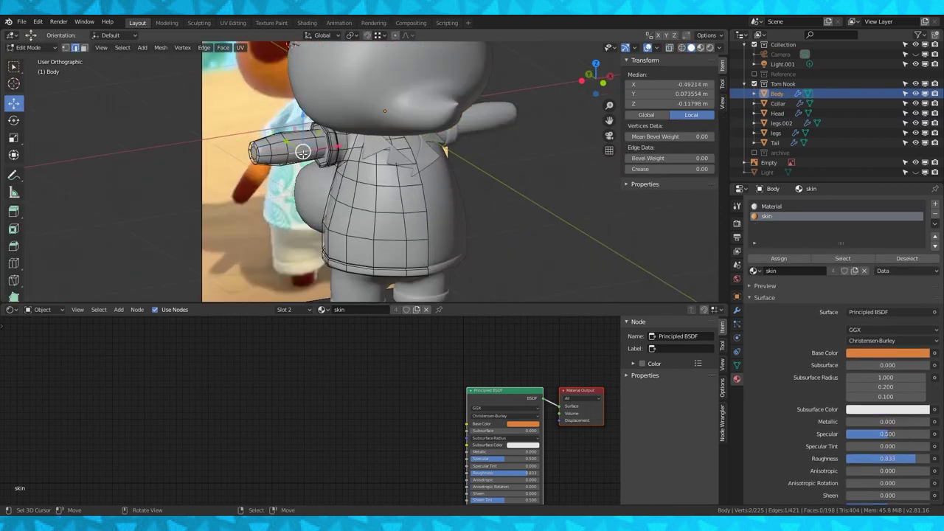
key("ctrl+l")
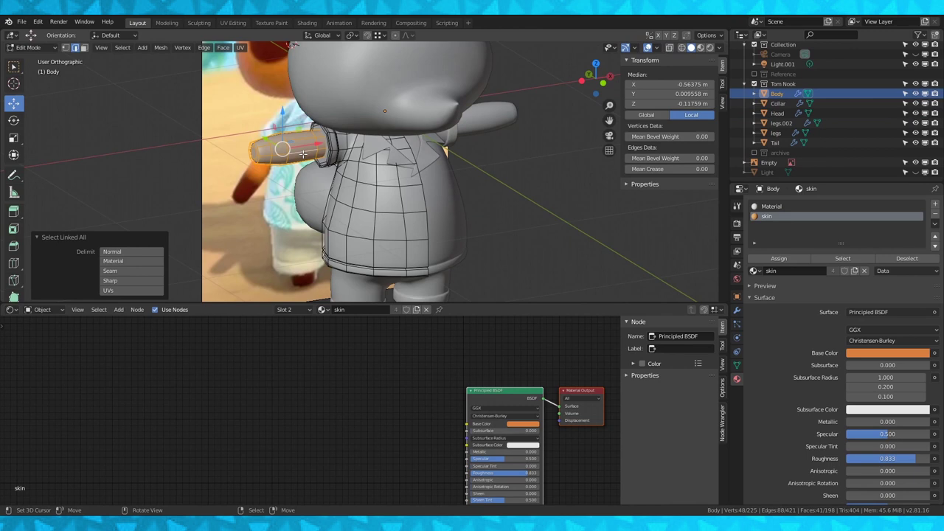
key("p")
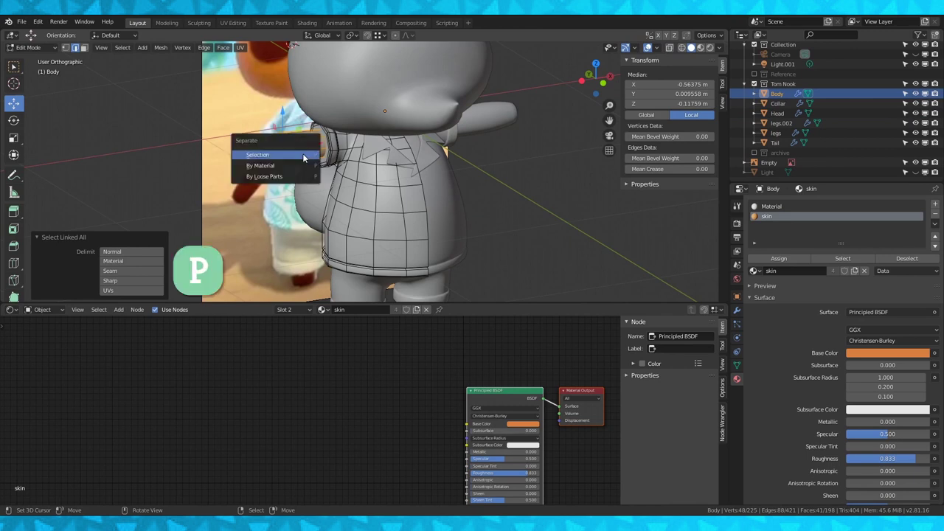
left_click(303, 157)
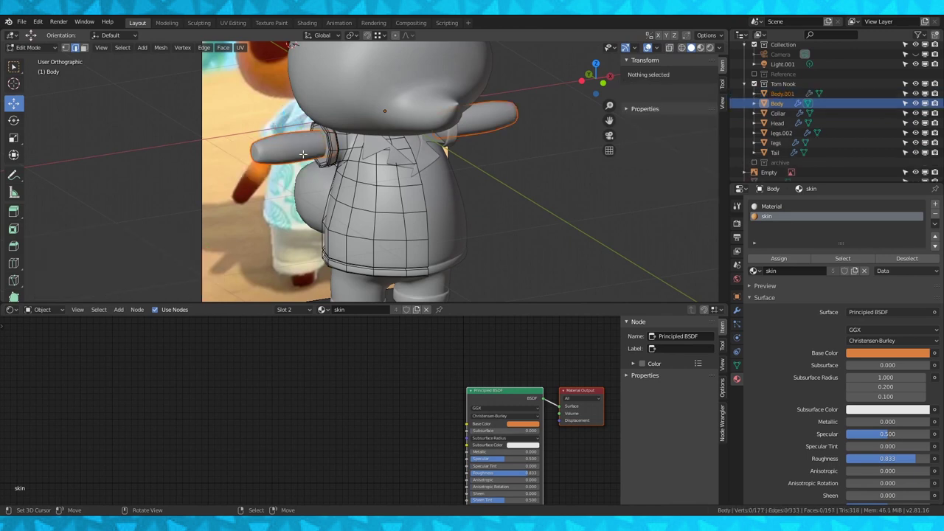
- Leave mesh editing and rename the object Body.001 to arms
left_click(791, 93)
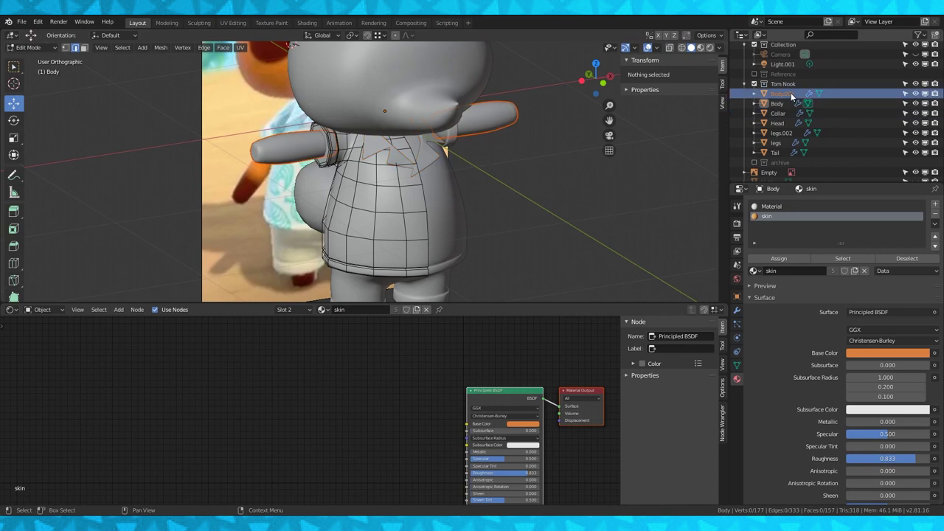
key("Tab")
left_click(797, 94)
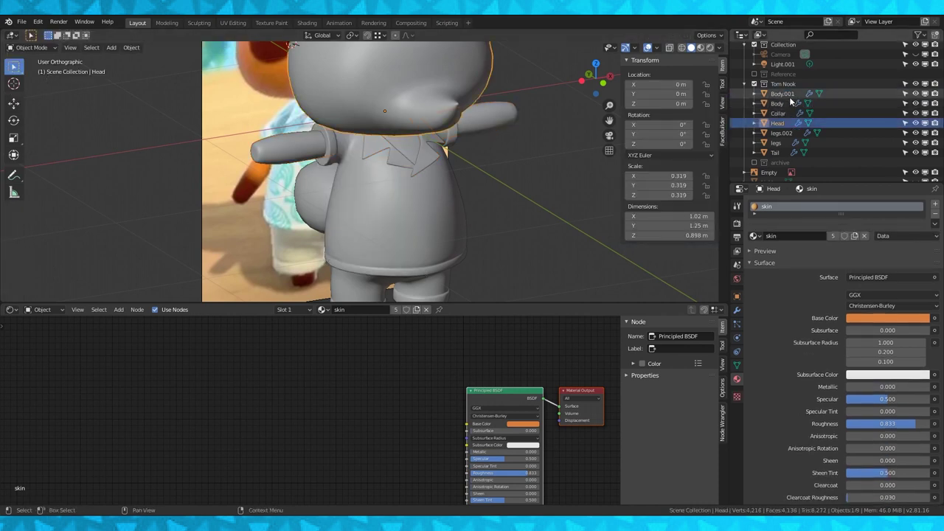
type("arms")
key("Return")
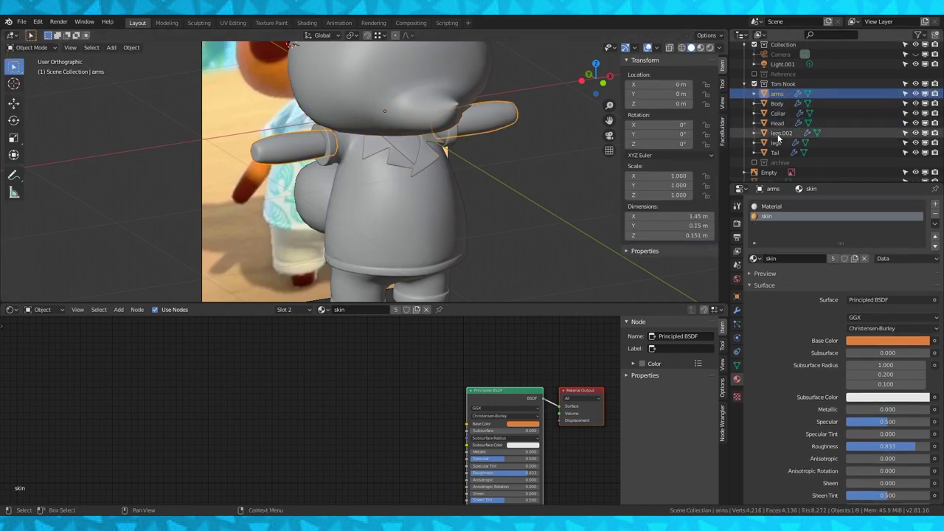
- Rename the object legs.002 to pants
left_click(781, 133)
double_click(781, 132)
type("pants")
key("Return")
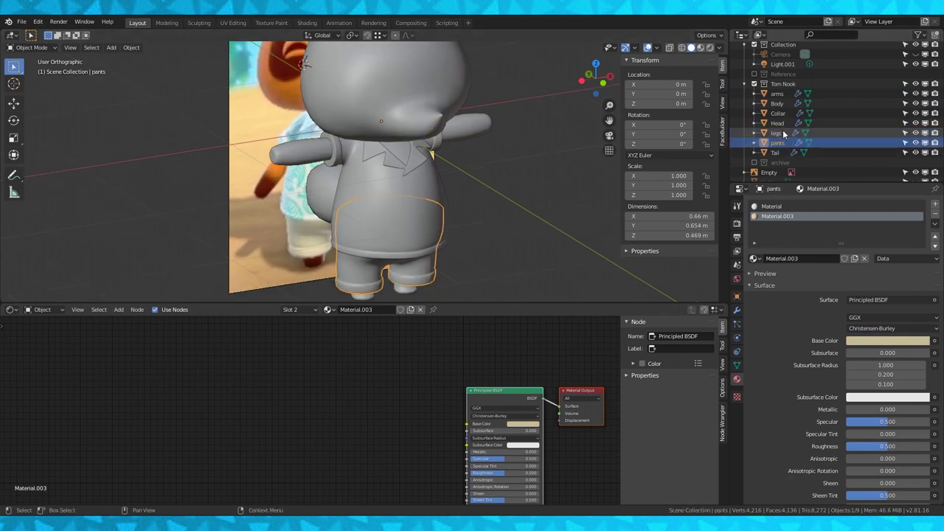
- Mark a seam around the edge loop at the tip of the arm
right_click(309, 150)
scroll(309, 151, "up", 2)
key("Tab")
middle_click_drag(309, 150, 345, 147)
right_click(255, 161, "alt")
key("ctrl+e")
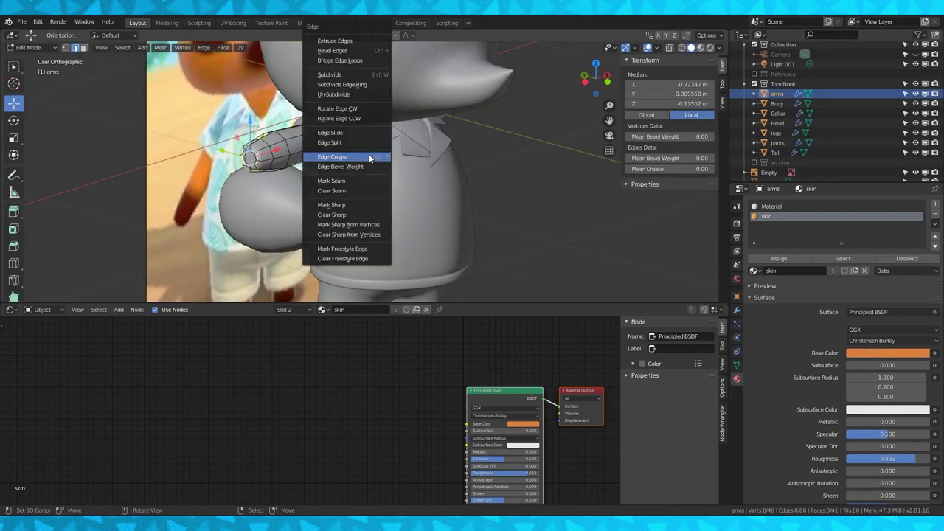
left_click(375, 181)
- Mark a seam along the edges running lengthwise down the back of the arm
middle_click_drag(191, 160, 212, 152)
right_click(234, 159, "alt")
key("ctrl+e")
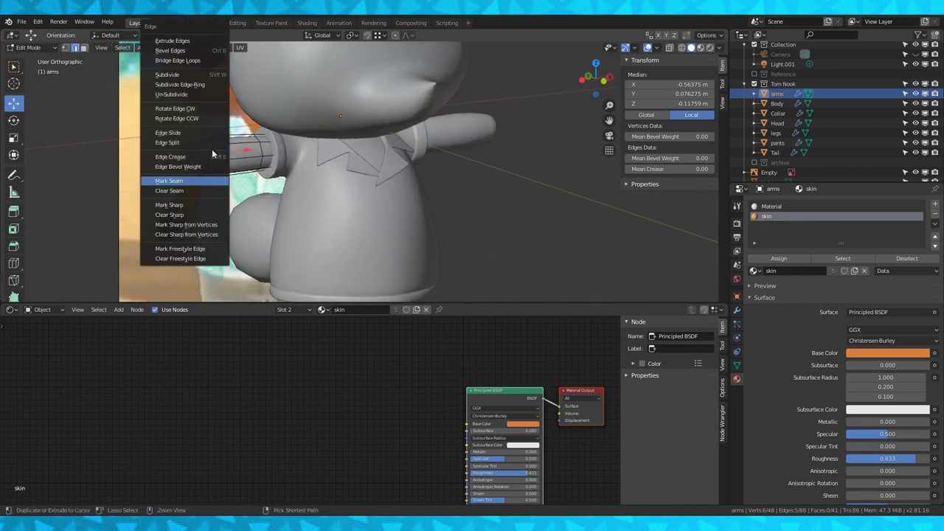
left_click(148, 181)
- Edit the Tail mesh and mark a seam along the edge loop that splits it lengthwise
middle_click_drag(317, 242, 317, 143, "shift")
mouse_move(318, 144)
middle_mouse_down()
mouse_move(426, 137)
mouse_move(329, 153)
middle_mouse_up()
key("Tab")
right_click(235, 158)
key("Tab")
middle_click_drag(235, 158, 355, 238)
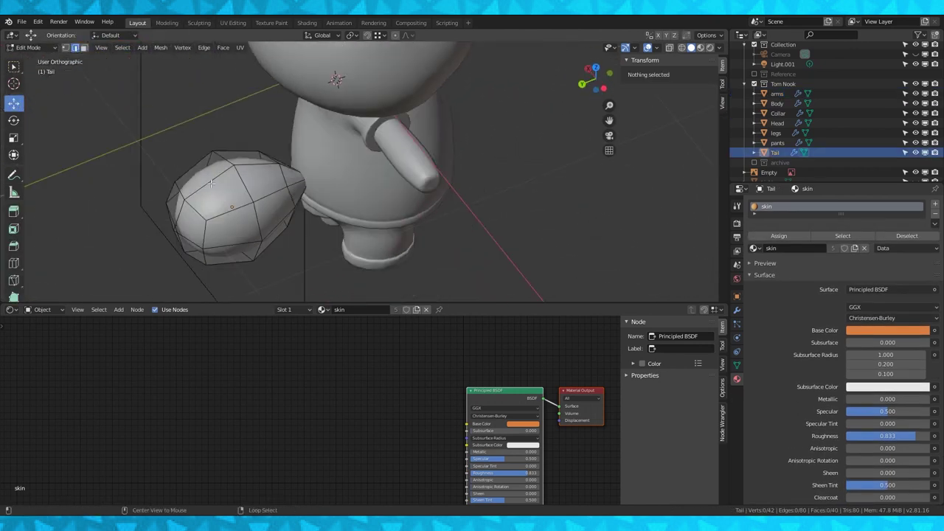
key("a")
middle_click_drag(213, 184, 389, 132)
right_click(238, 182)
left_click(239, 182)
- Edit the legs mesh and mark seams around the foot's bottom edge loop and lengthwise along the leg
key("Tab")
right_click(359, 189)
key("Tab")
middle_click_drag(360, 188, 295, 148)
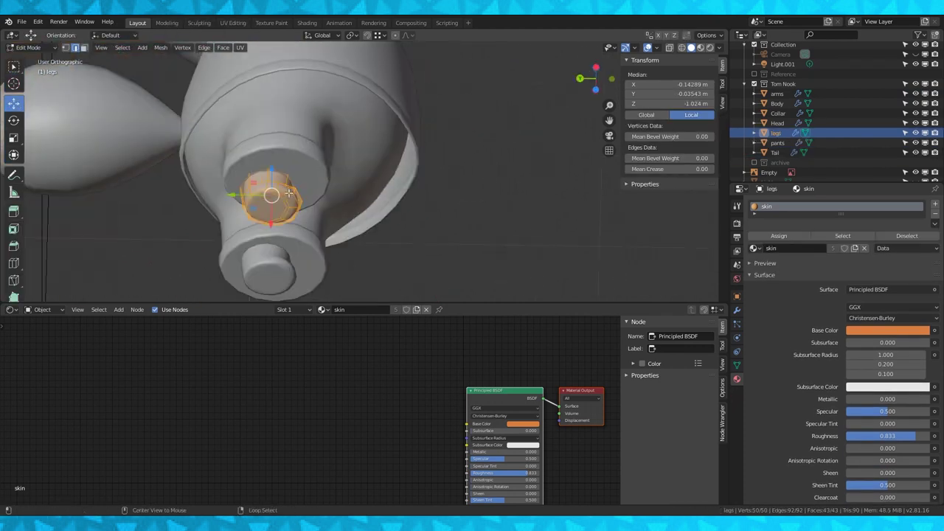
right_click(275, 207, "alt")
middle_click_drag(274, 206, 442, 179)
right_click(313, 194, "alt+shift")
key("shift+z")
scroll(324, 185, "up", 3)
key("shift+z")
scroll(384, 189, "down", 6)
- Select the legs, Tail, arms and Head objects together and select all of their geometry in Edit Mode
key("Tab")
right_click(318, 183, "shift")
right_click(322, 156, "shift")
right_click(347, 112, "shift")
key("Tab")
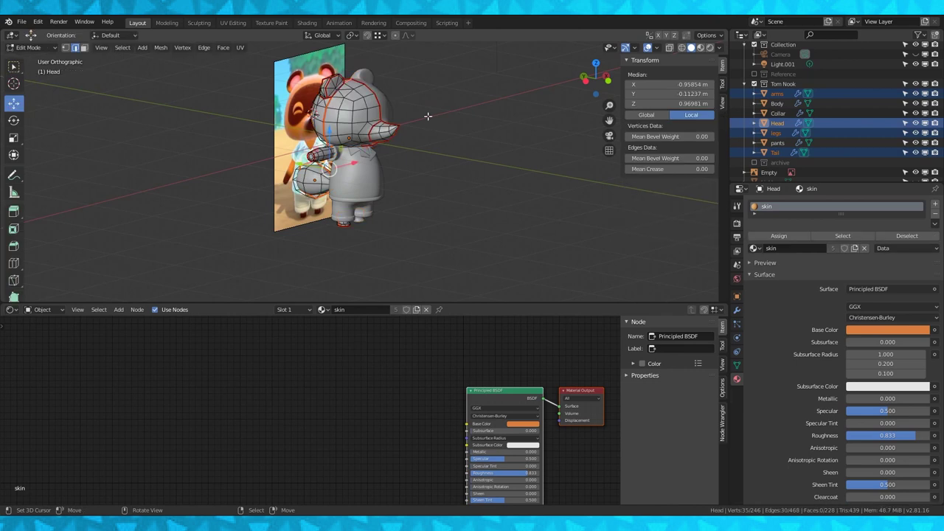
middle_click_drag(431, 119, 408, 139)
key("KP_1")
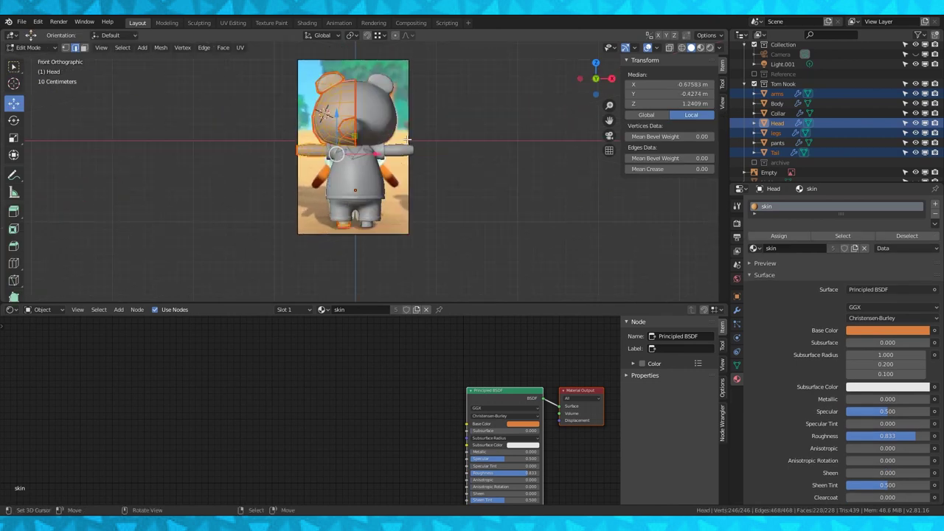
- Change the lower editor from the shader editor to the UV Editor and unwrap the selected head, arms, legs and tail geometry
key("u")
left_click(393, 184)
key("u")
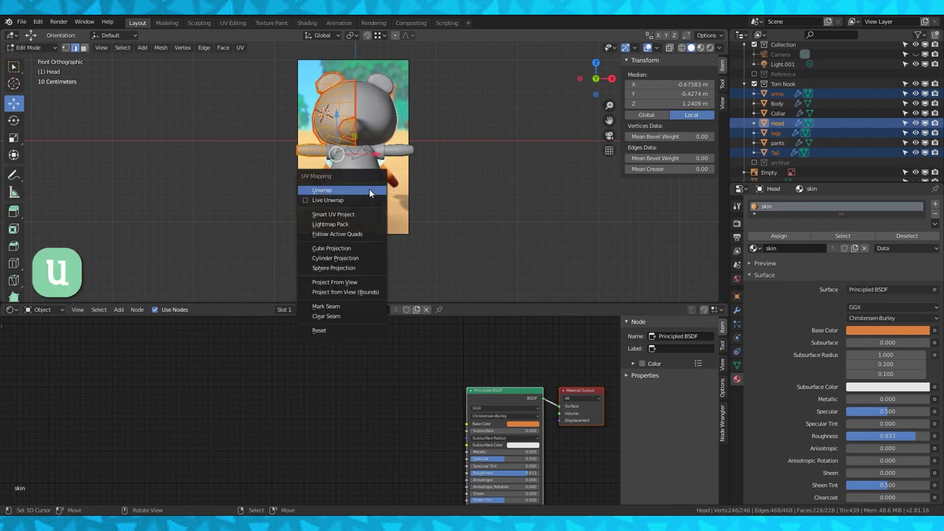
left_click(370, 192)
left_click(11, 309)
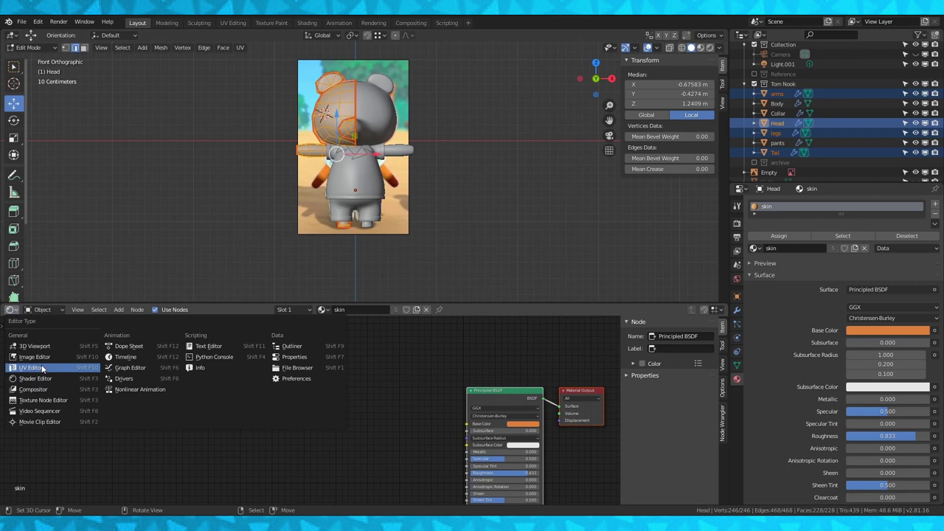
left_click(41, 367)
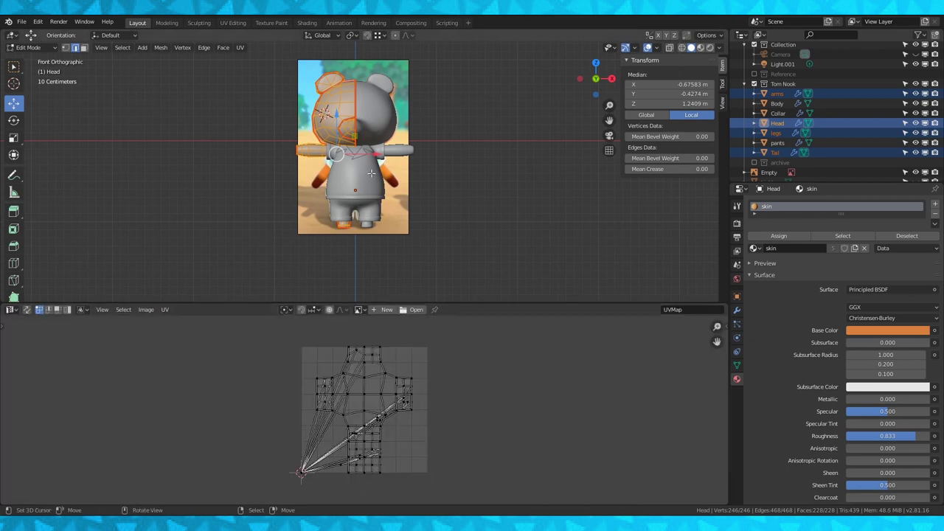
key("u")
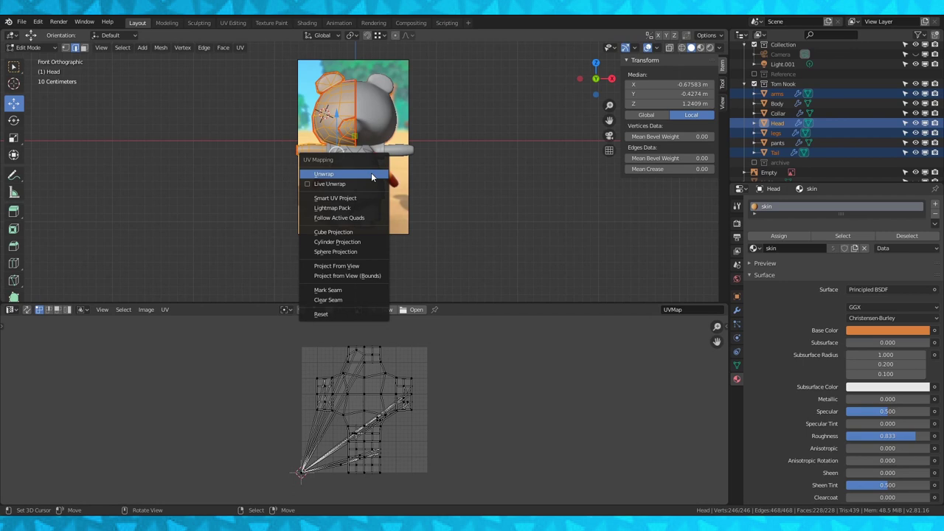
left_click(371, 172)
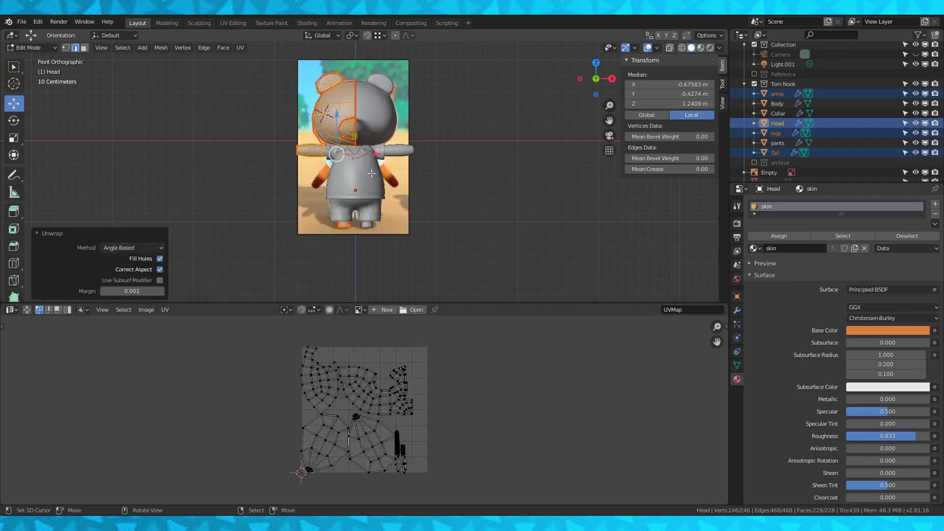
- Turn on the Stretching overlay in the UV Editor and inspect the unwrapped islands for distortion
scroll(430, 410, "up", 5)
key("Home")
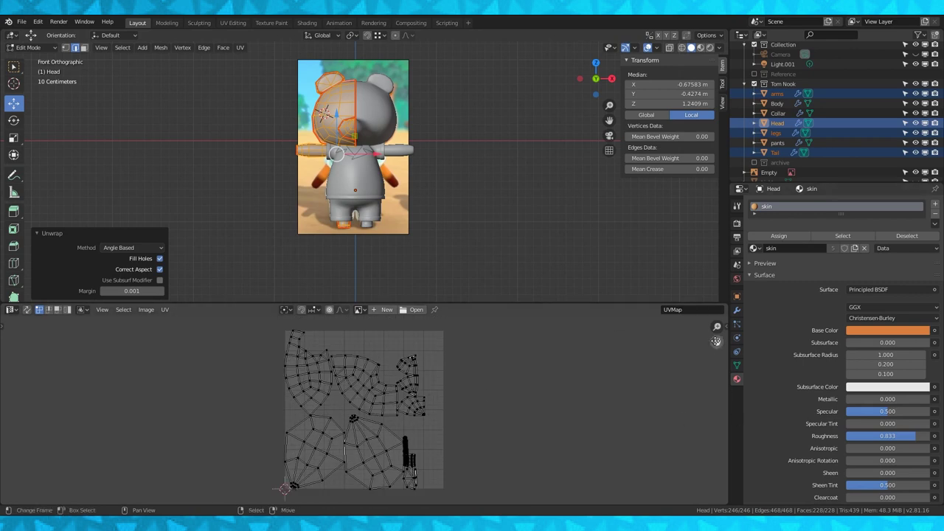
key("n")
left_click(721, 369)
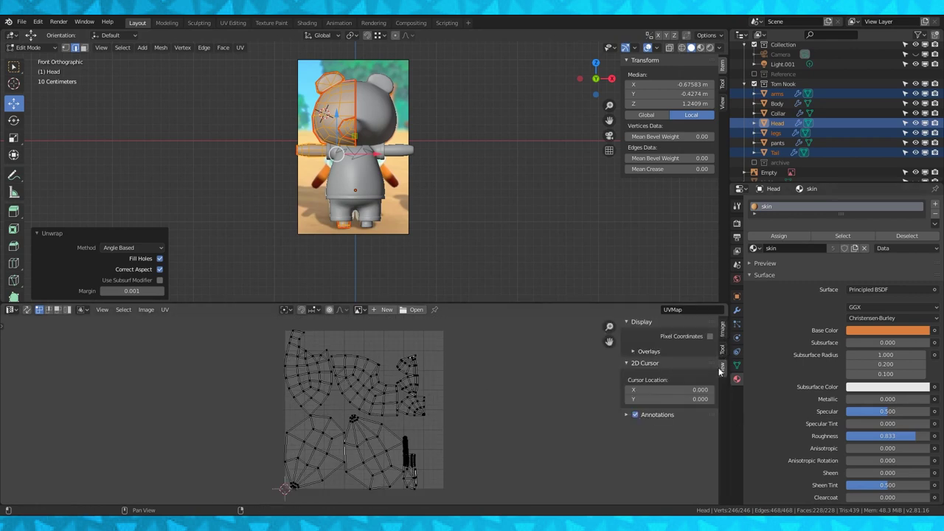
left_click(633, 351)
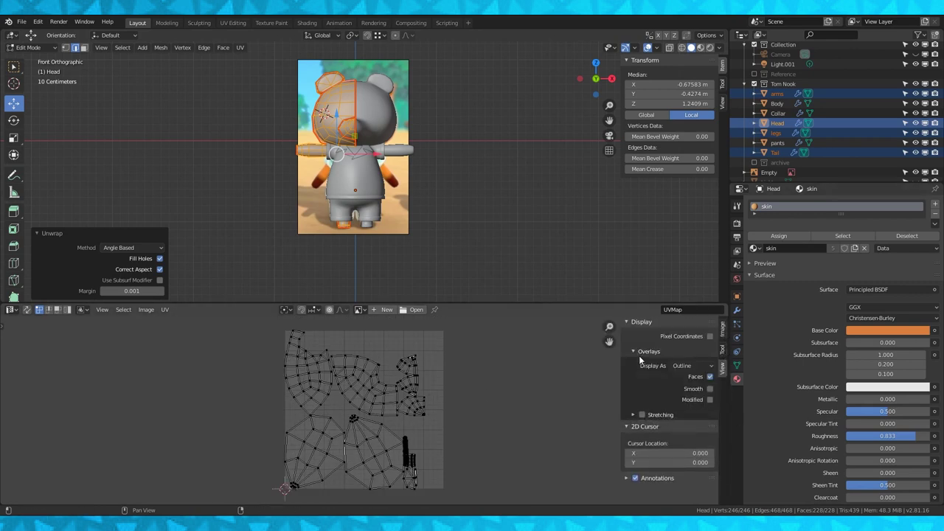
left_click(640, 415)
scroll(452, 404, "up", 5)
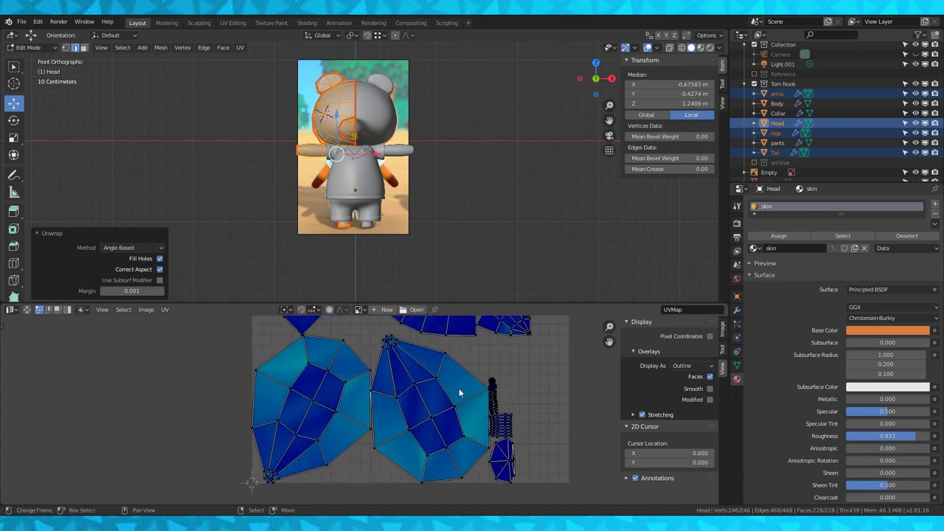
scroll(546, 401, "up", 3)
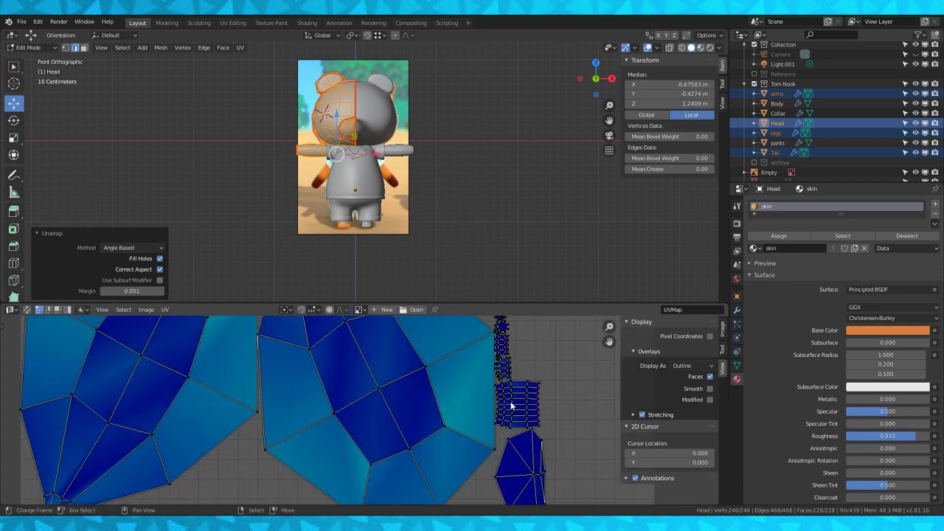
scroll(521, 401, "down", 5)
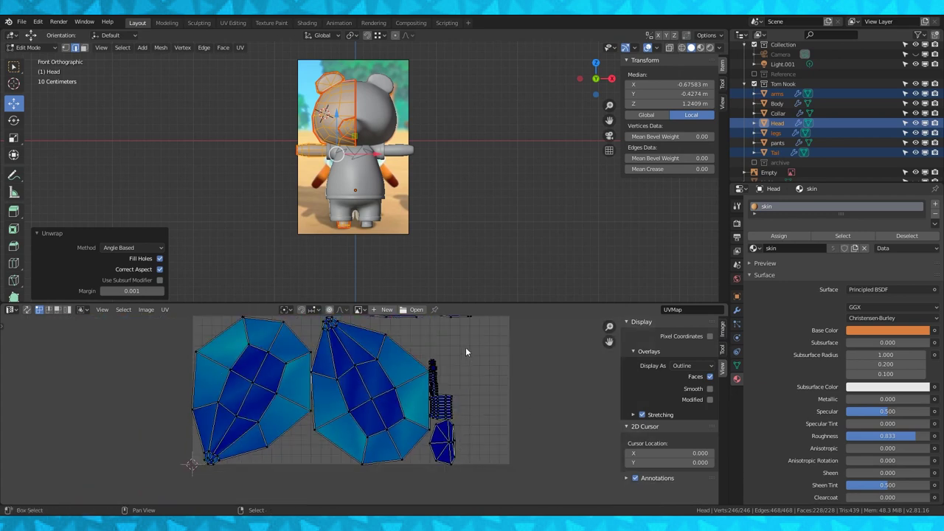
middle_click_drag(466, 351, 435, 391)
scroll(481, 462, "down", 3)
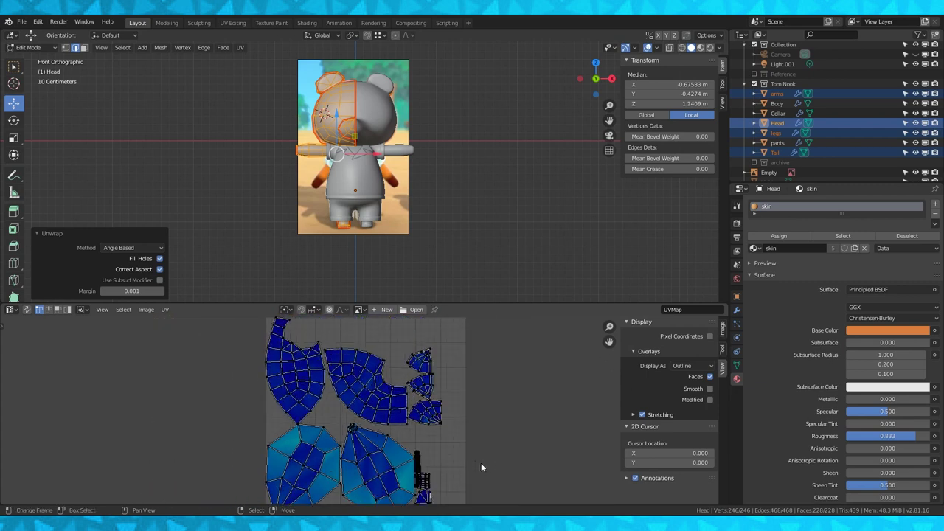
- Enable UV sync selection and pick faces on the head's UV islands to locate them on the 3D model
right_click(382, 383)
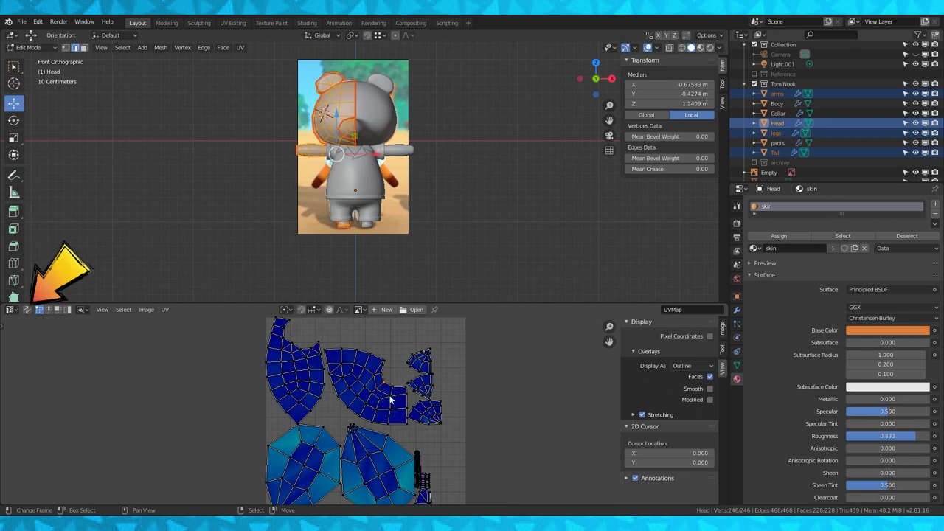
left_click(27, 309)
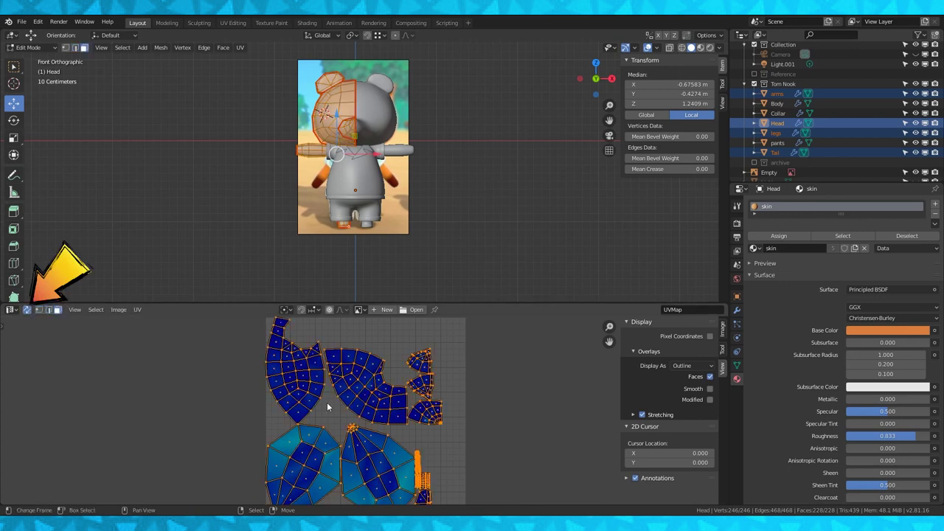
left_click(361, 394)
middle_click_drag(472, 167, 411, 165)
right_click(303, 387)
middle_click_drag(369, 200, 427, 311)
middle_click_drag(433, 132, 427, 82)
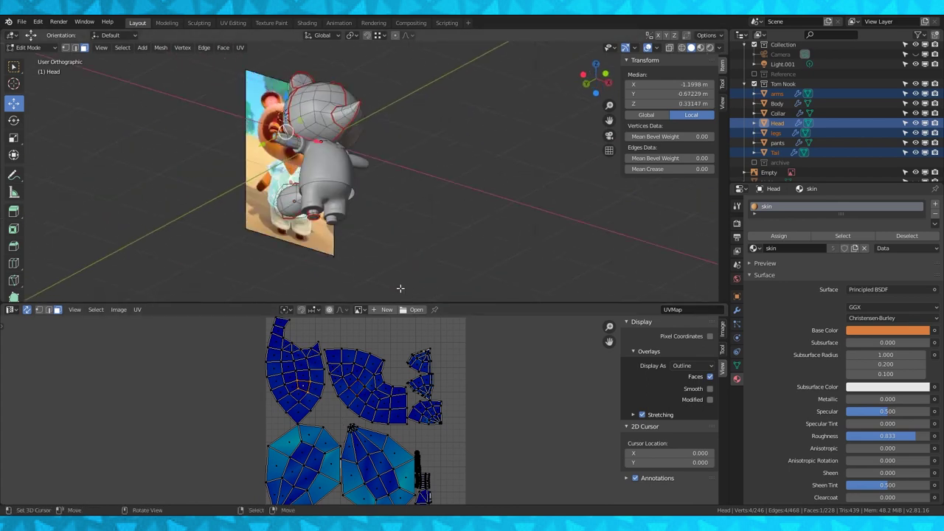
- Pick faces on the ear, tail and small UV islands to locate the matching parts on the 3D model
right_click(418, 365)
middle_click_drag(419, 217, 472, 280)
left_click(423, 388)
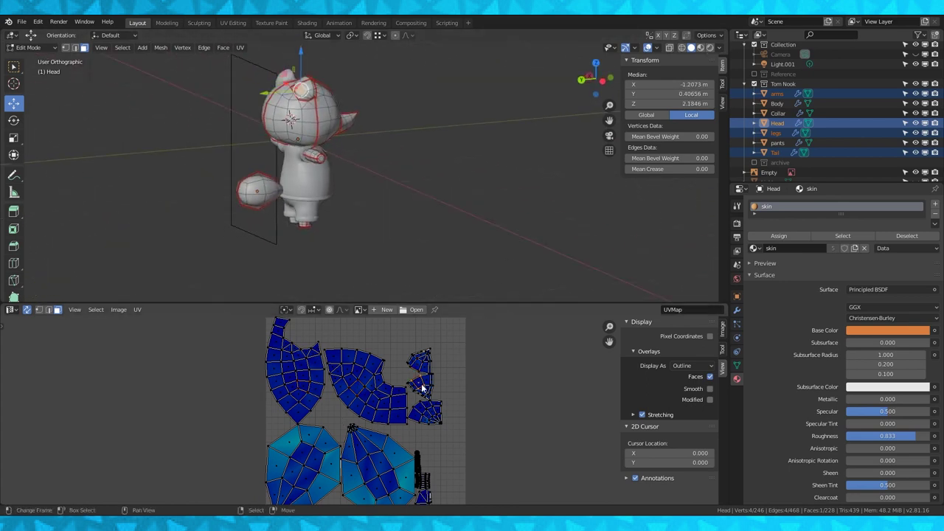
right_click(427, 424)
middle_click_drag(466, 235, 434, 161)
right_click(378, 471)
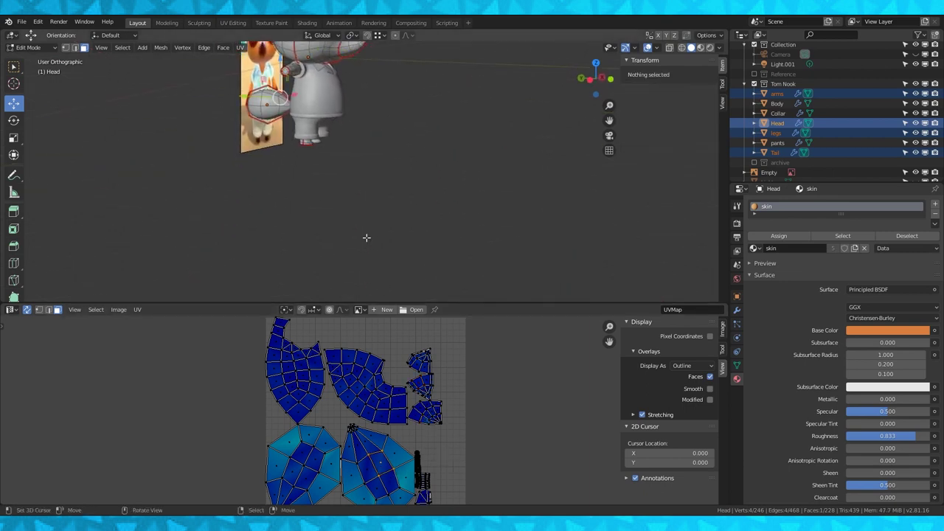
middle_click_drag(364, 238, 414, 233)
middle_click_drag(422, 250, 428, 209, "shift")
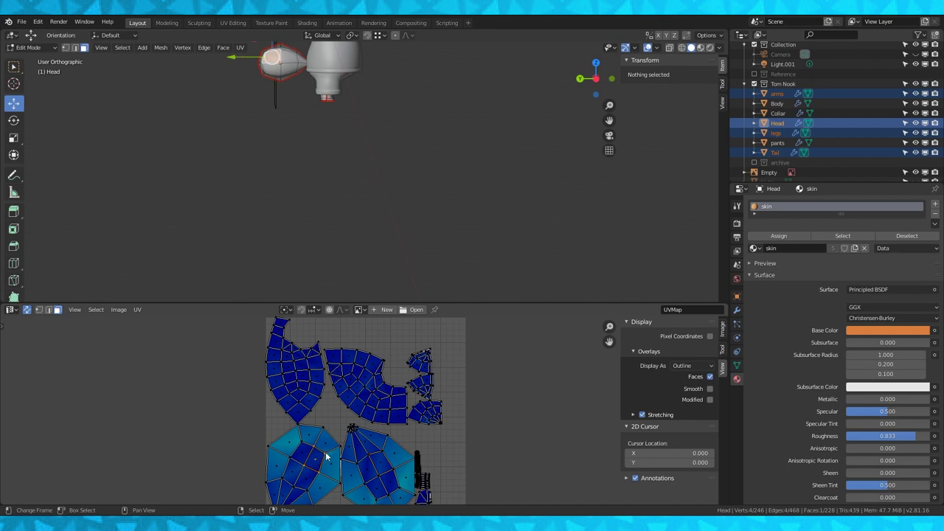
middle_click_drag(500, 405, 495, 356)
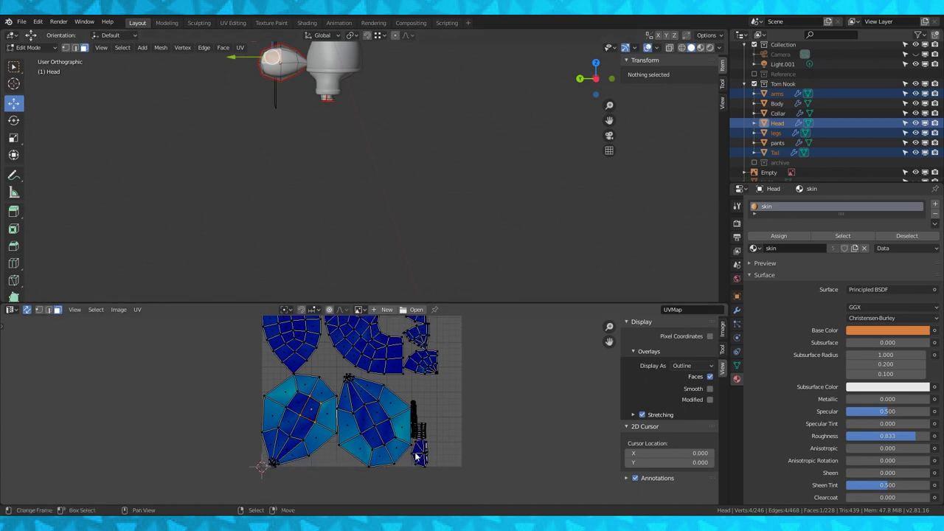
left_click(416, 457)
middle_click_drag(453, 185, 442, 145)
- Select the arm's linked faces delimited by seams and map them with Project From View from the front
right_click(338, 134)
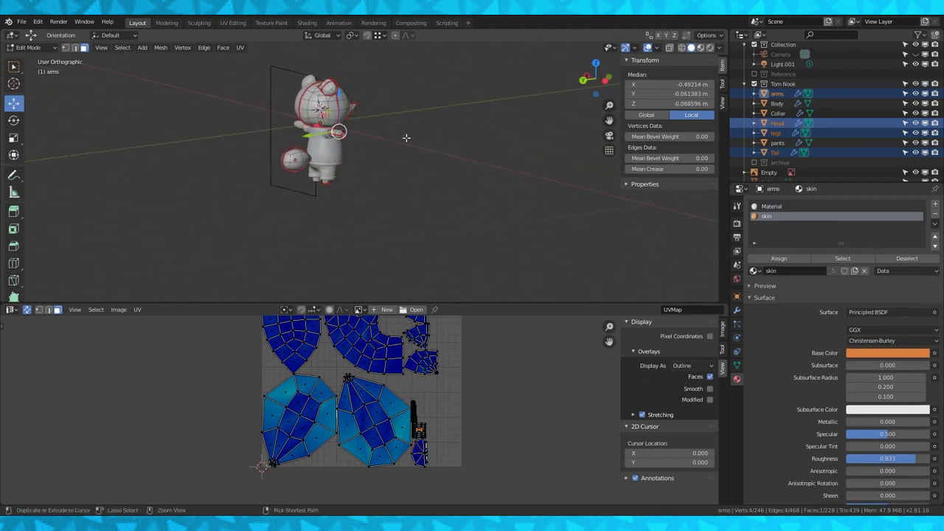
key("ctrl+l")
key("KP_3")
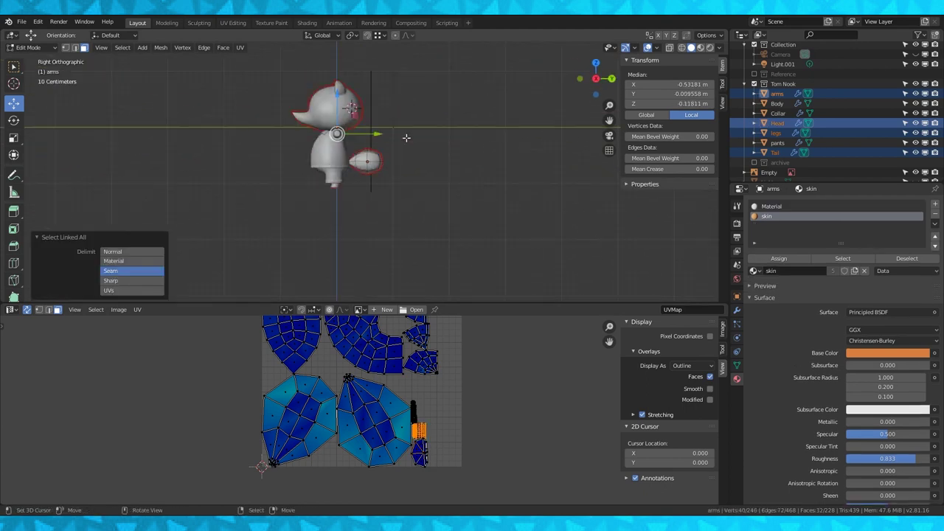
key("KP_1")
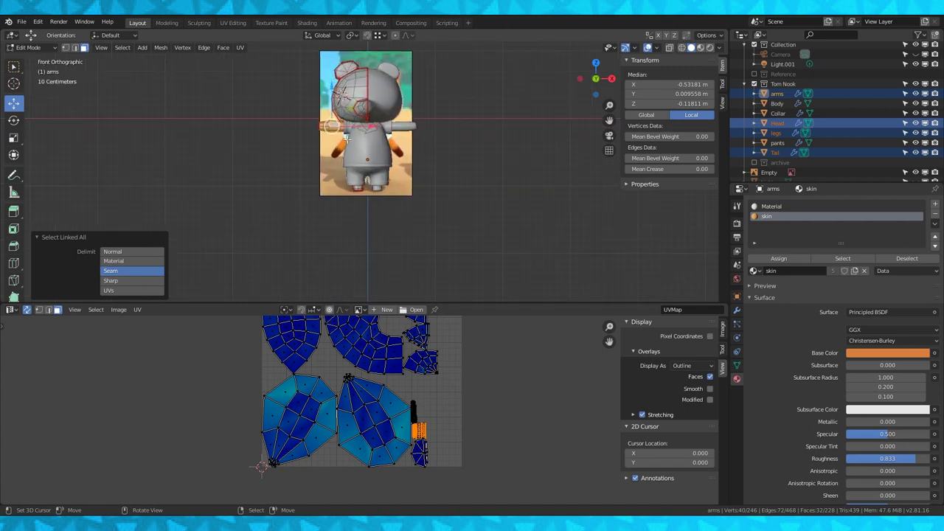
scroll(347, 137, "up", 1)
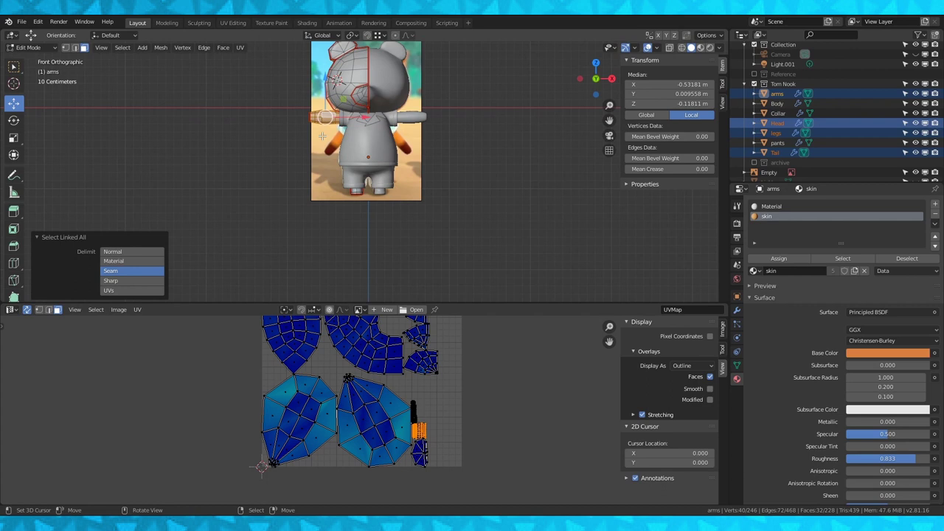
key("u")
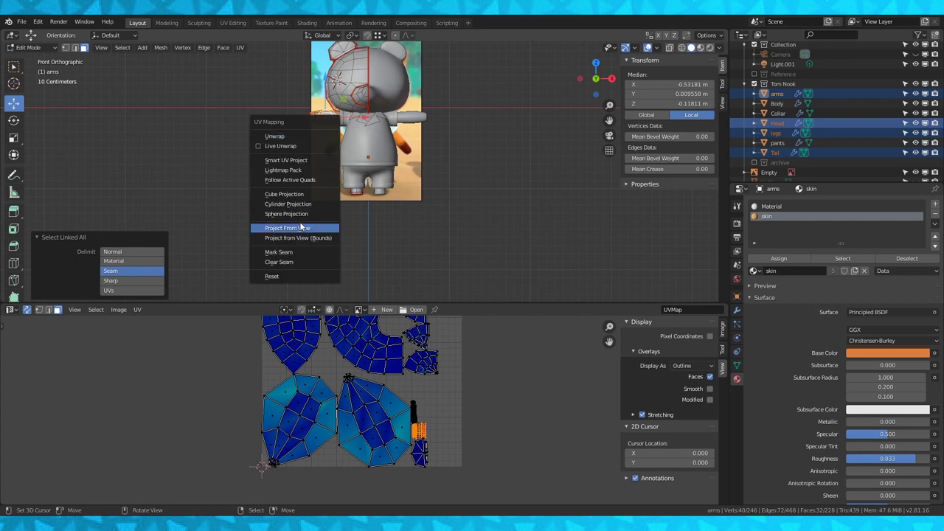
left_click(299, 224)
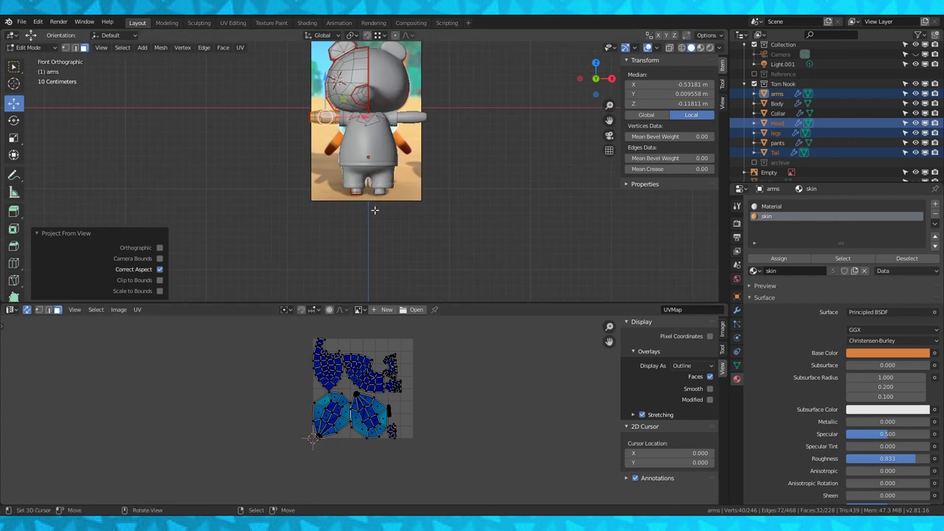
- Enlarge the arm's UV island and place it in the free space beside the head and tail islands
key("g")
left_click(426, 384)
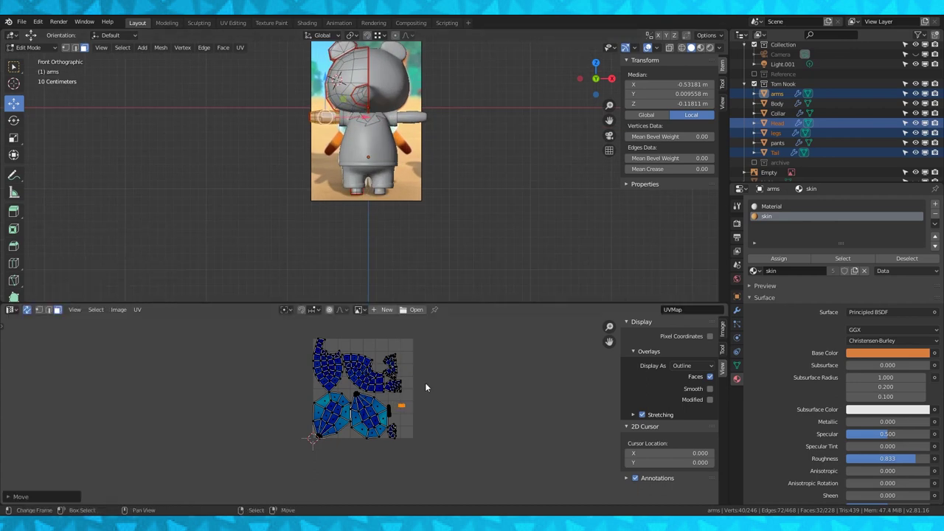
key("s")
left_click(513, 360)
key("g")
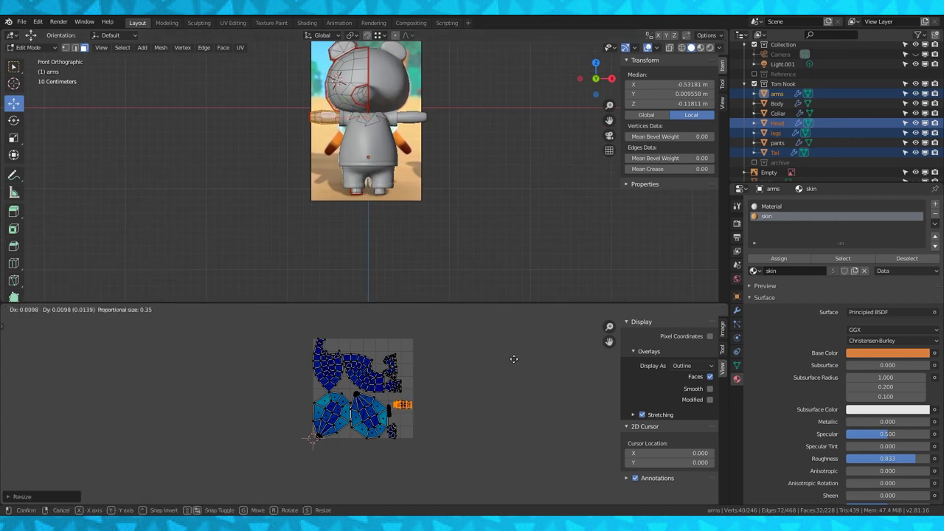
left_click(510, 353)
- Select the muzzle faces up to their seams and map them with Project From View from the right side
right_click(358, 84)
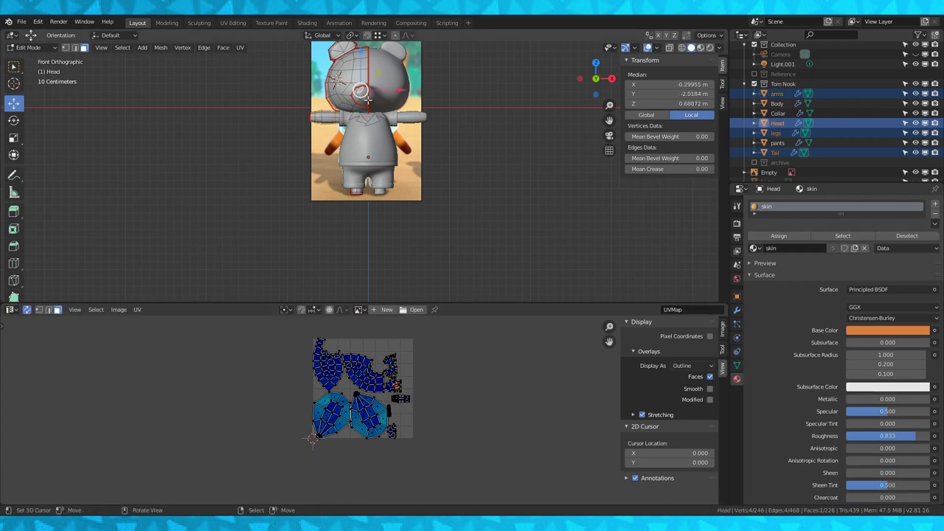
key("ctrl+l")
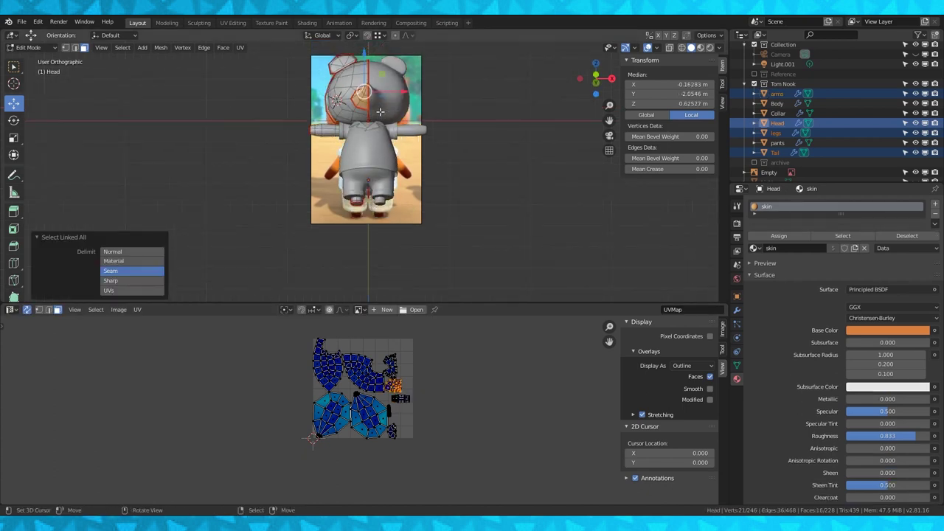
key("KP_3")
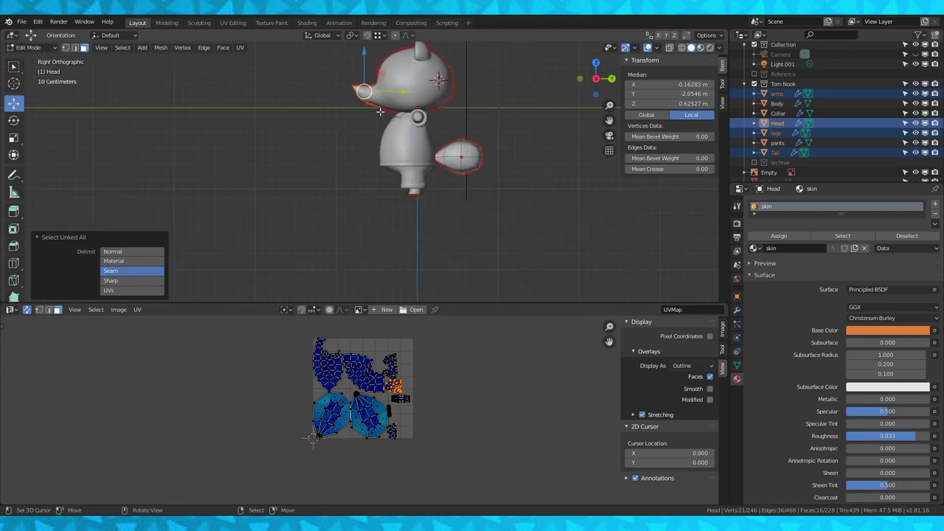
key("u")
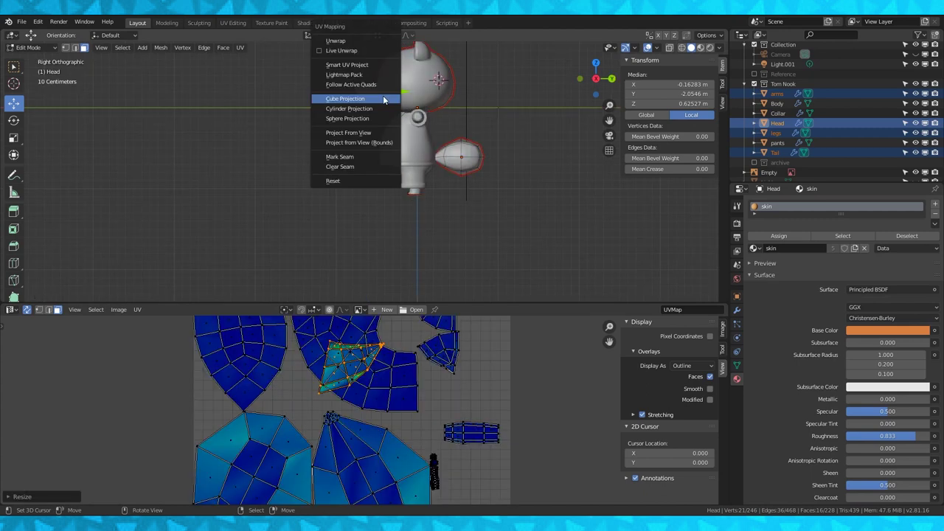
left_click(381, 136)
- Scale the muzzle's UV island down and move it next to the arm's island
key("s")
left_click(322, 349)
key("g")
left_click(441, 398)
key("s")
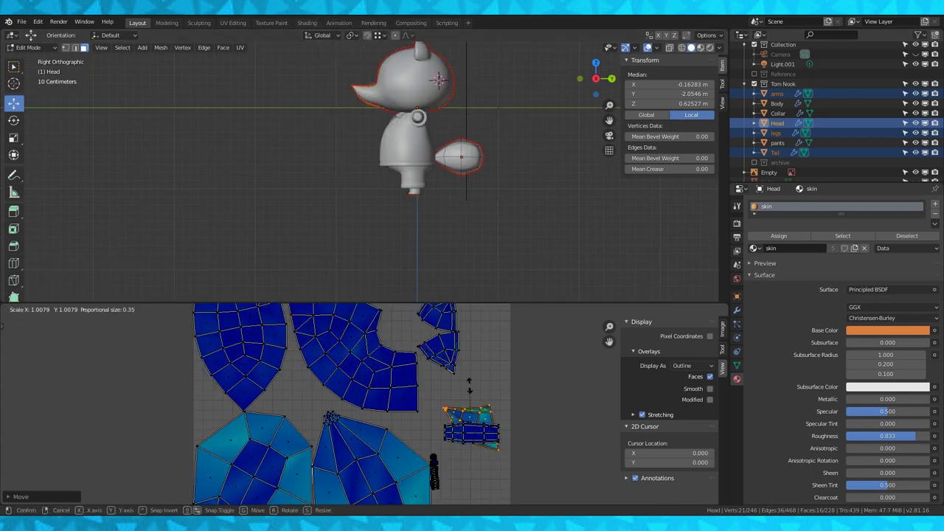
- Switch to editing only the Tail object and select all of its geometry
key("Tab")
right_click(462, 157)
key("Tab")
key("a")
middle_click_drag(528, 236, 498, 218, "shift")
scroll(497, 218, "down", 3)
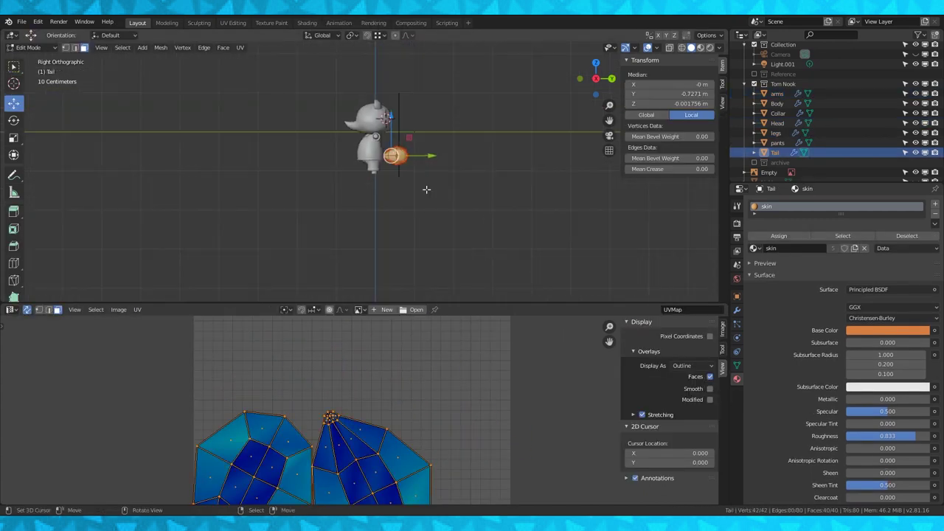
- Map the tail with Project From View from the left side and enlarge its UV island
middle_click_drag(440, 153, 340, 150)
key("KP_3")
key("ctrl+KP_3")
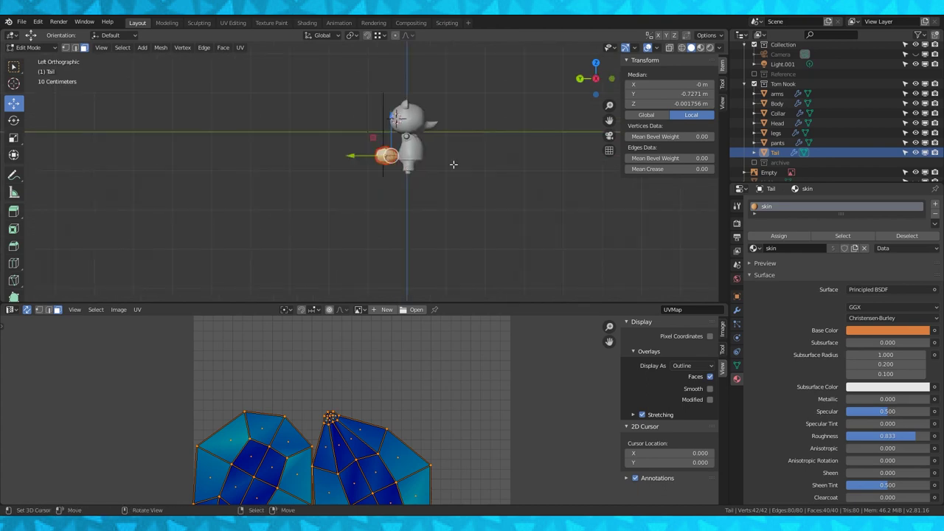
key("u")
left_click(399, 164)
key("s")
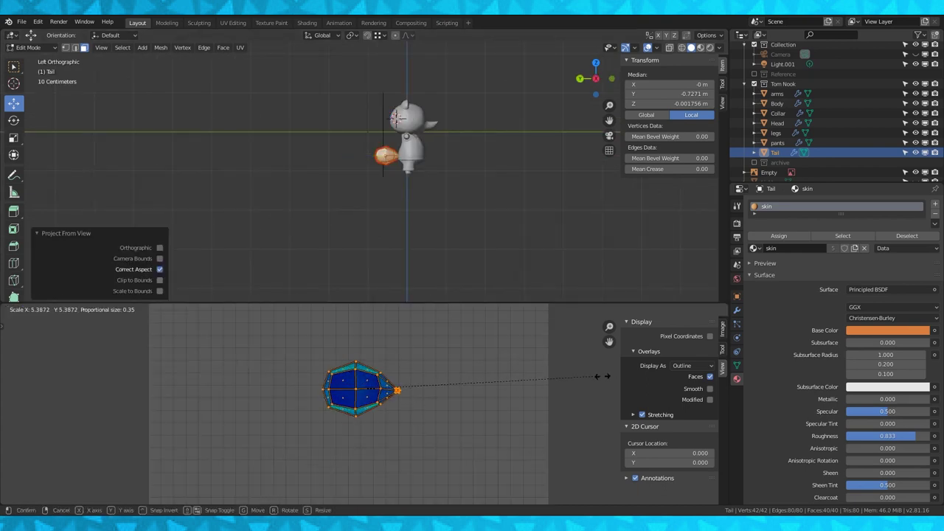
left_click(600, 376)
- Select the Head, legs, arms and Tail objects together and return to Edit Mode
key("Tab")
right_click(413, 121)
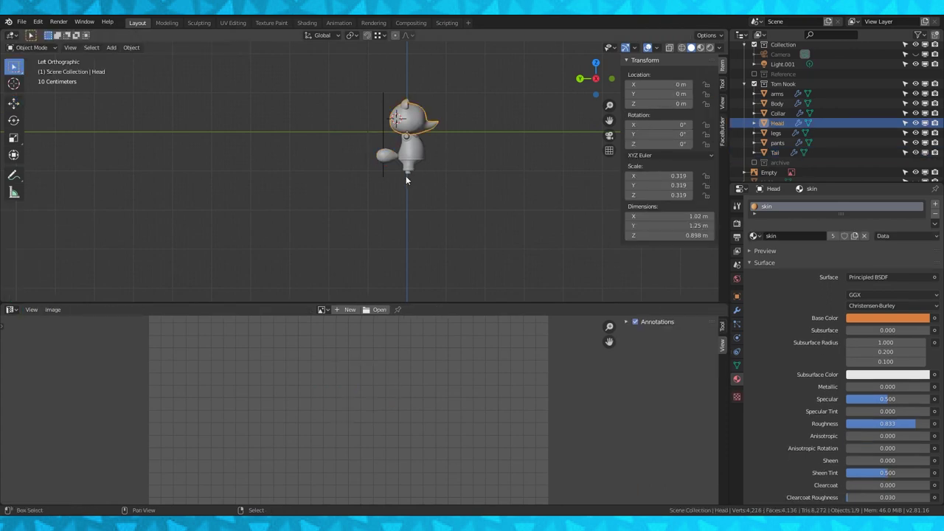
right_click(408, 174, "shift")
right_click(407, 138, "shift")
right_click(383, 161, "shift")
key("Tab")
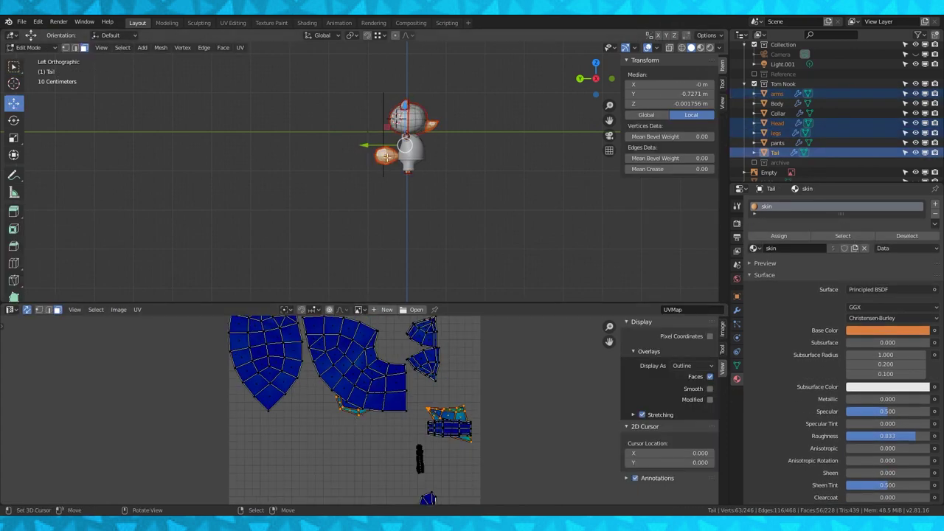
- Select the tail's linked faces and move their UV island over beside the arm and muzzle islands
middle_click_drag(443, 177, 383, 156)
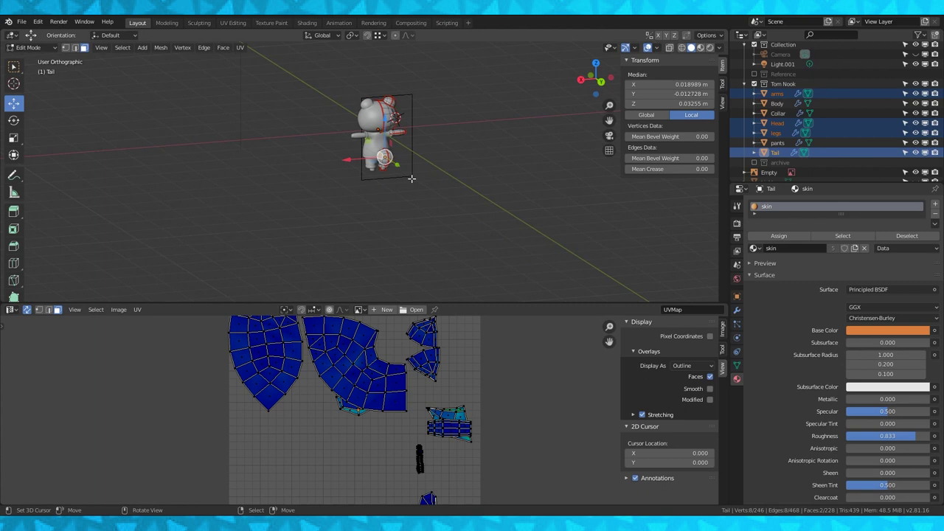
key("ctrl+l")
key("KP_3")
middle_click_drag(369, 420, 352, 396)
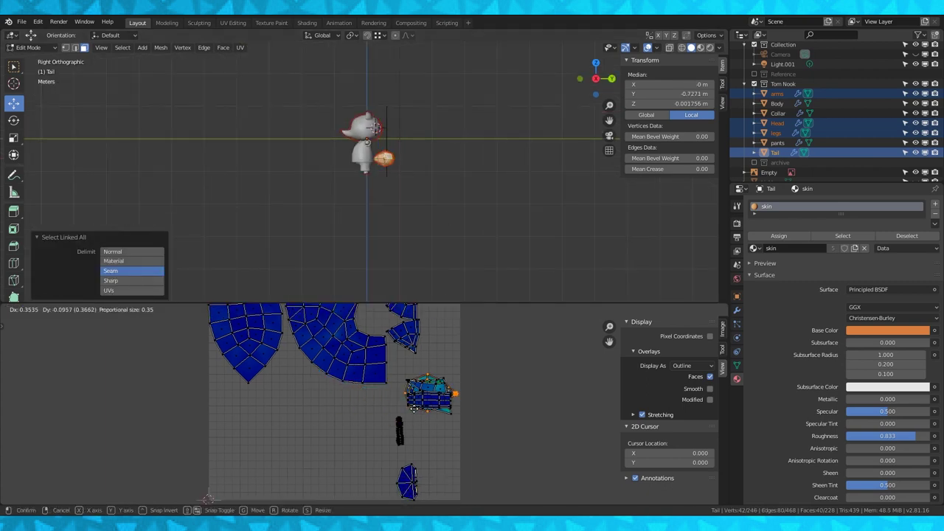
left_click(416, 408)
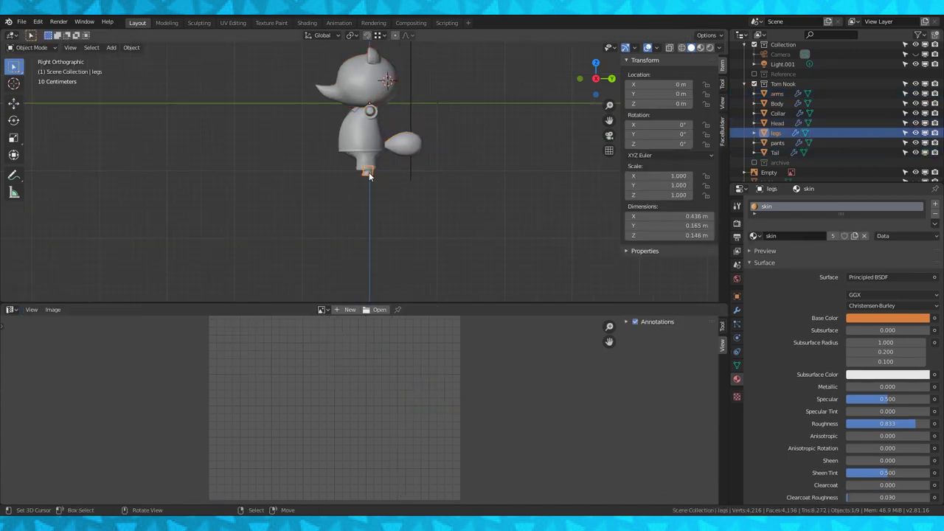
- Map all of the legs object's geometry with Project From View from the front
key("KP_1")
scroll(399, 192, "up", 5)
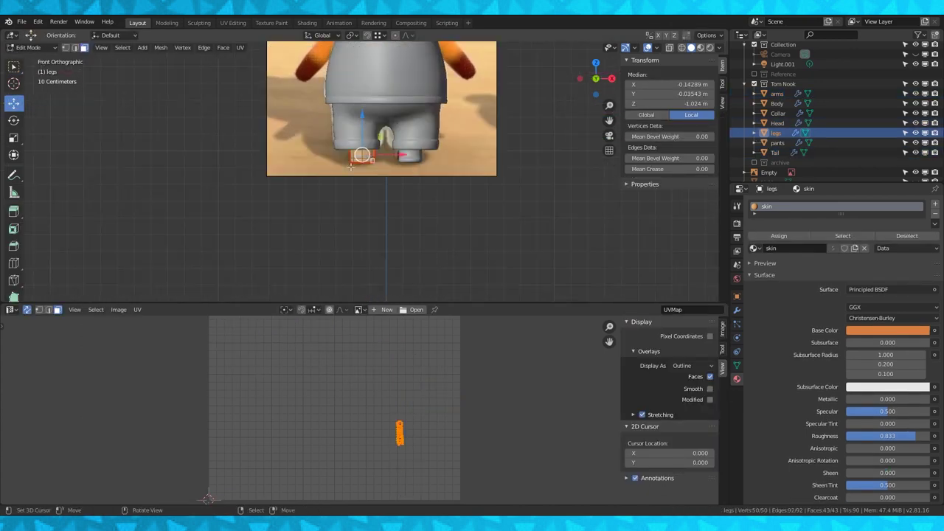
key("u")
left_click(379, 159)
- Enlarge the legs' UV island and rotate it 90°
scroll(421, 354, "up", 2)
key("s")
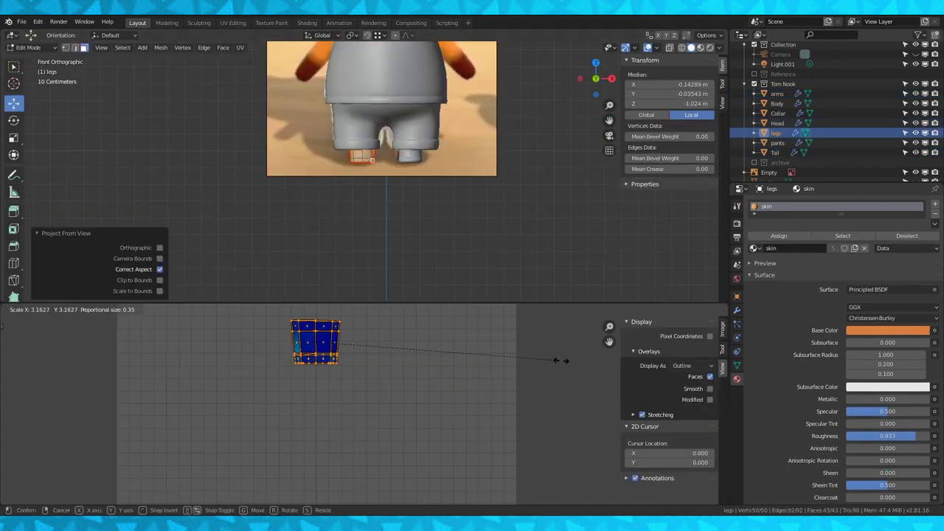
left_click(563, 360)
scroll(445, 385, "down", 4)
type("r90")
key("Return")
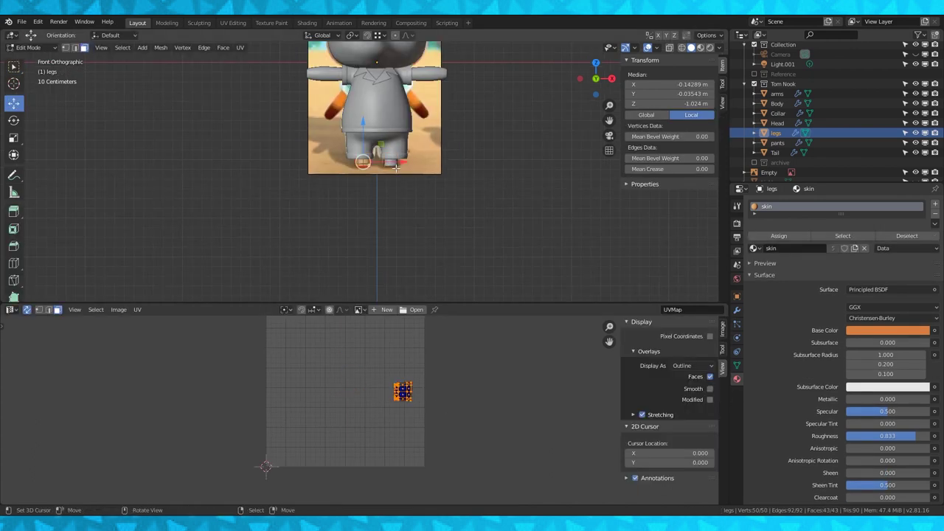
- Move the UV island of the head's front into the lower part of the UV space and enlarge it
scroll(467, 352, "down", 3)
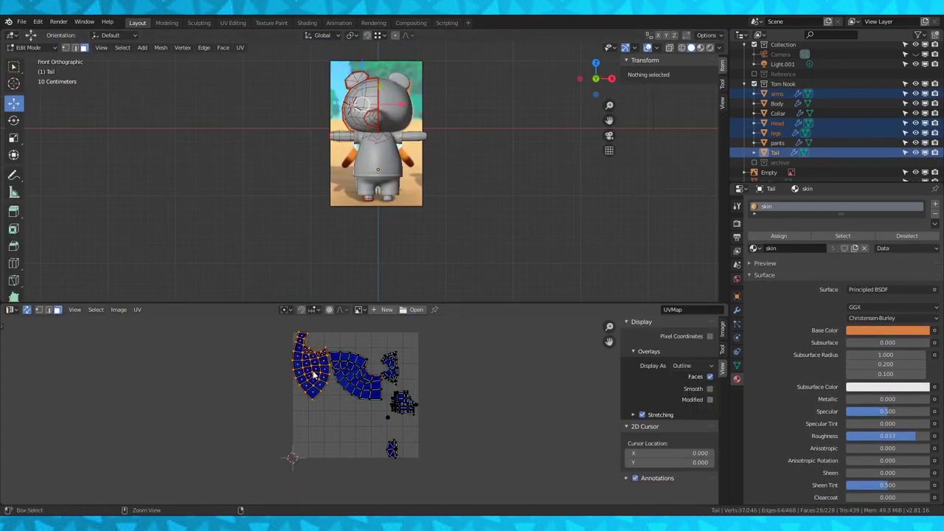
right_click(356, 376)
key("g")
left_click(329, 428)
key("s")
left_click(384, 313)
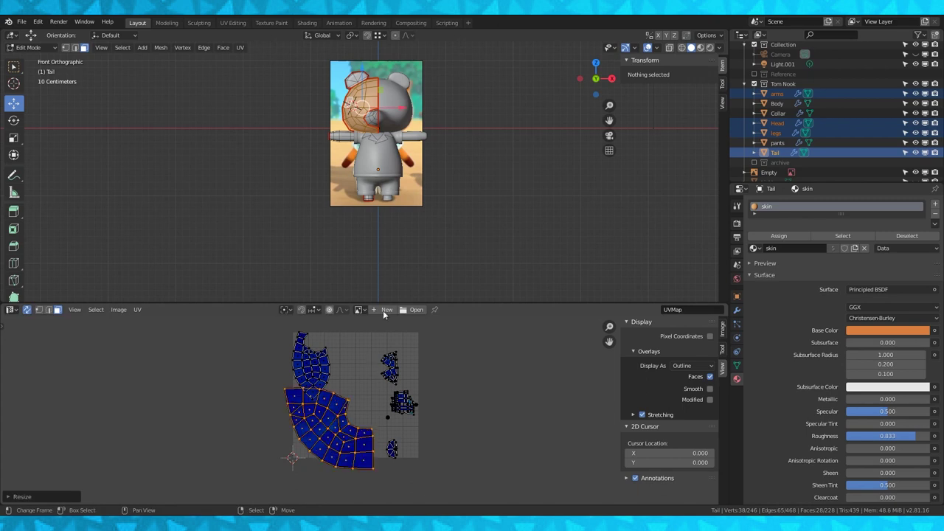
- Move and rotate the head's other large UV island into the freed upper space
right_click(313, 372)
key("g")
key("r")
left_click(385, 357)
scroll(406, 417, "up", 6)
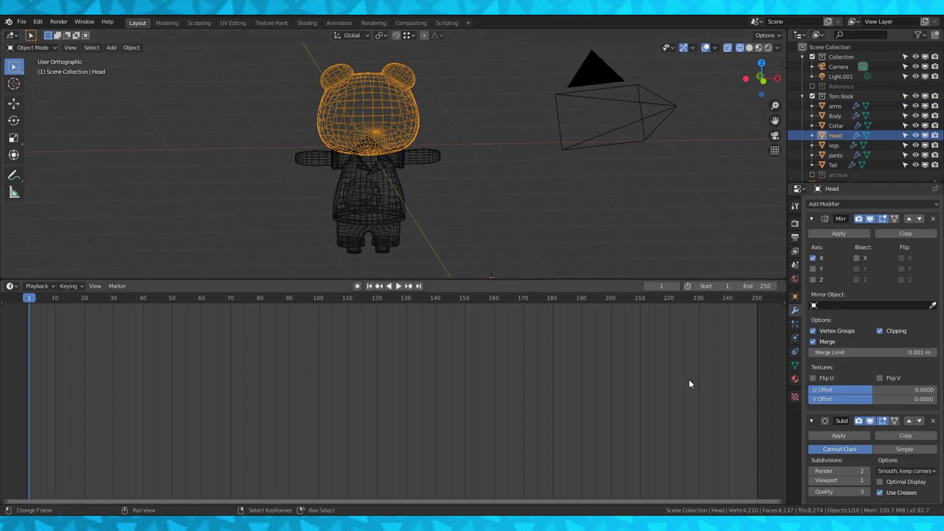
- Change the timeline area to the Image Editor and create a blank black image 64 px wide and 128 px high
left_click(13, 286)
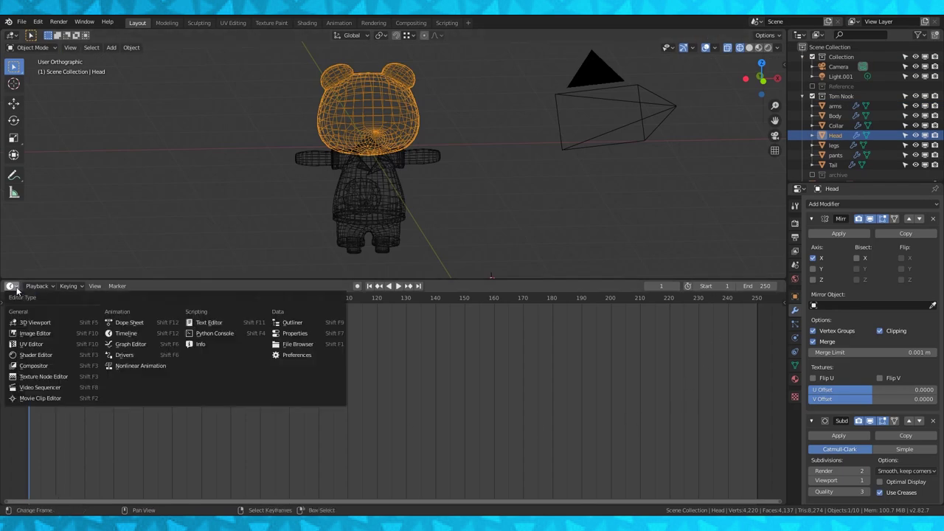
left_click(26, 335)
left_click(88, 287)
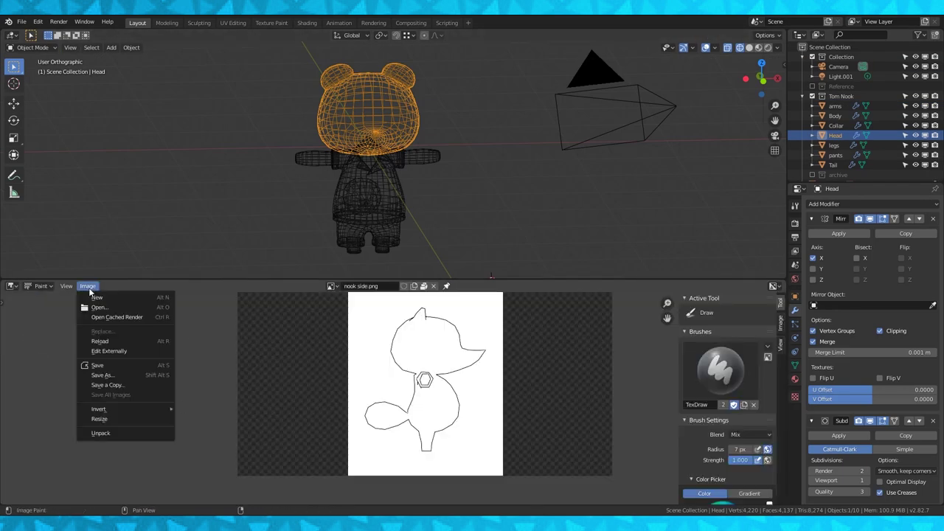
left_click(98, 298)
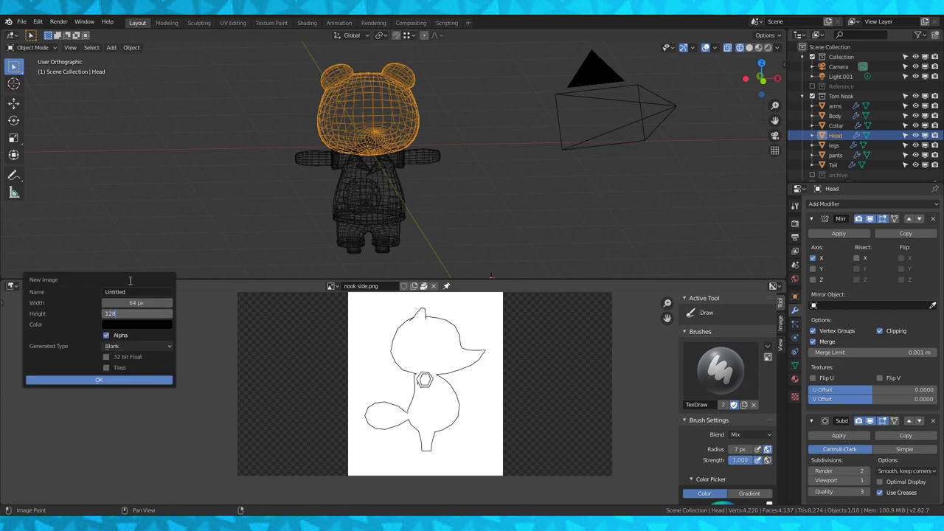
left_click(110, 380)
- Put the head in Texture Paint mode and set up the Fill tool to use a linear gradient instead of a plain colour
left_click(51, 48)
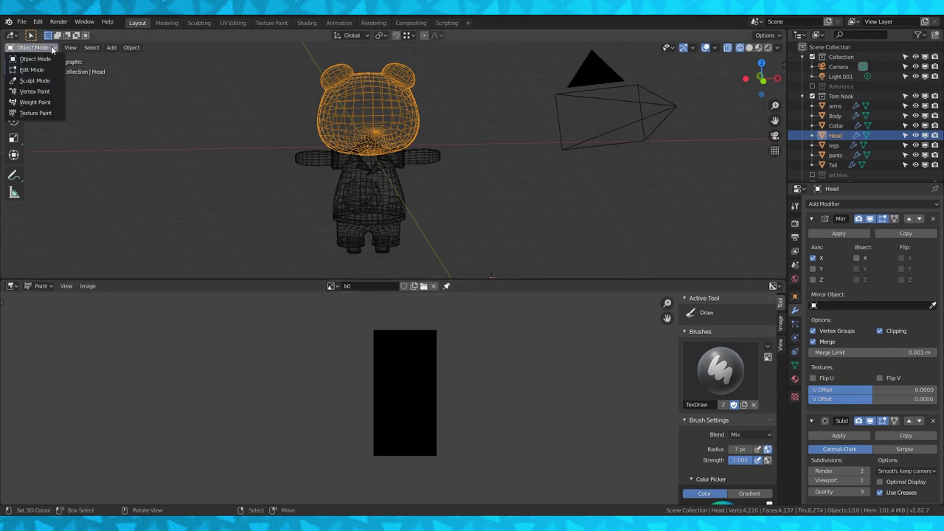
left_click(45, 114)
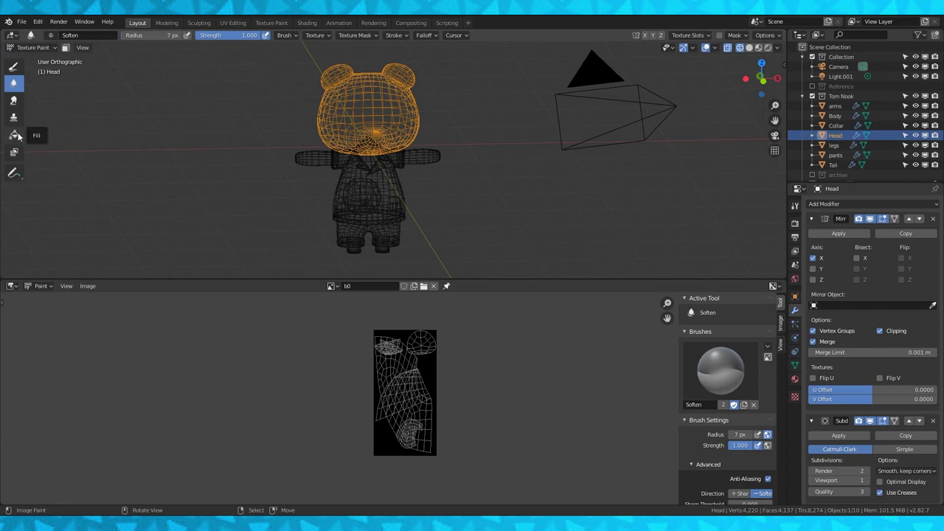
left_click(14, 135)
scroll(559, 375, "up", 1)
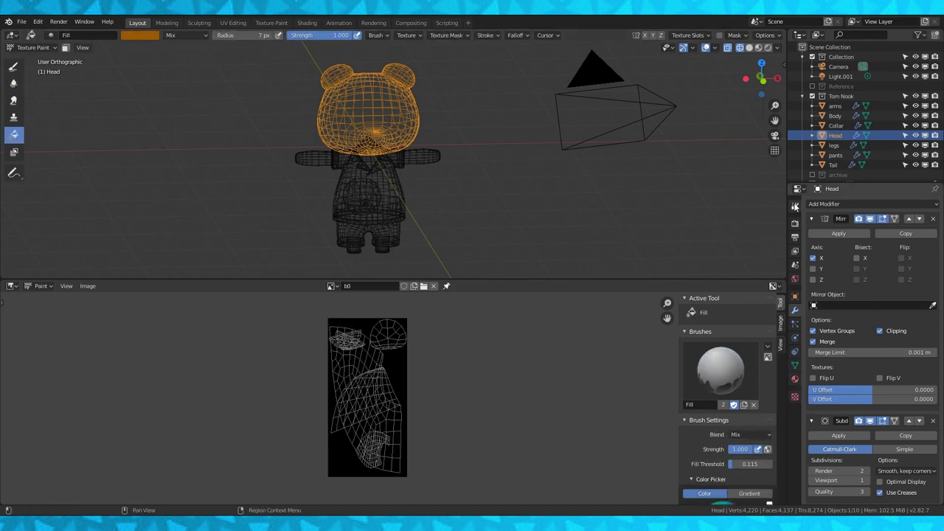
left_click(795, 207)
scroll(828, 243, "down", 5)
left_click(905, 270)
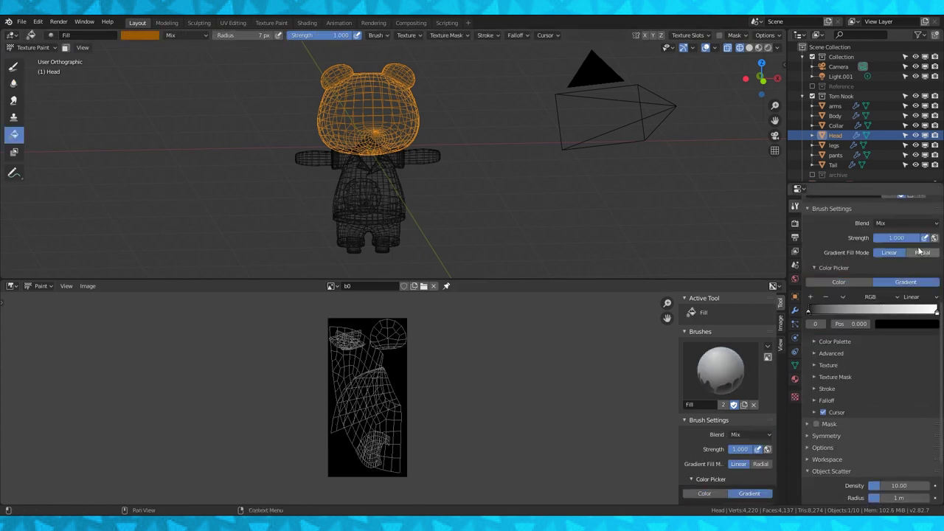
- Set the fill gradient to run from orange with value 0.616 to dark brown, and apply vertical gradient fills to the image
left_click(894, 325)
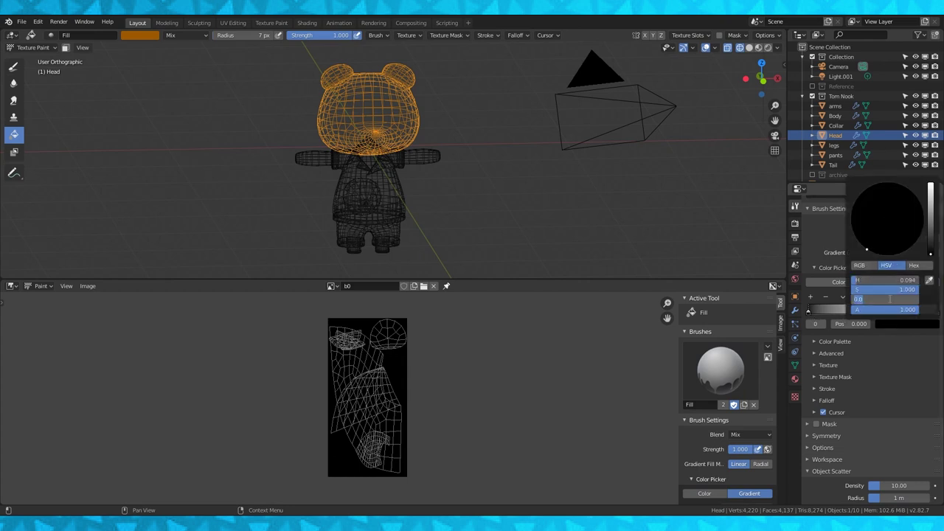
left_click(889, 299)
type(".616")
key("Return")
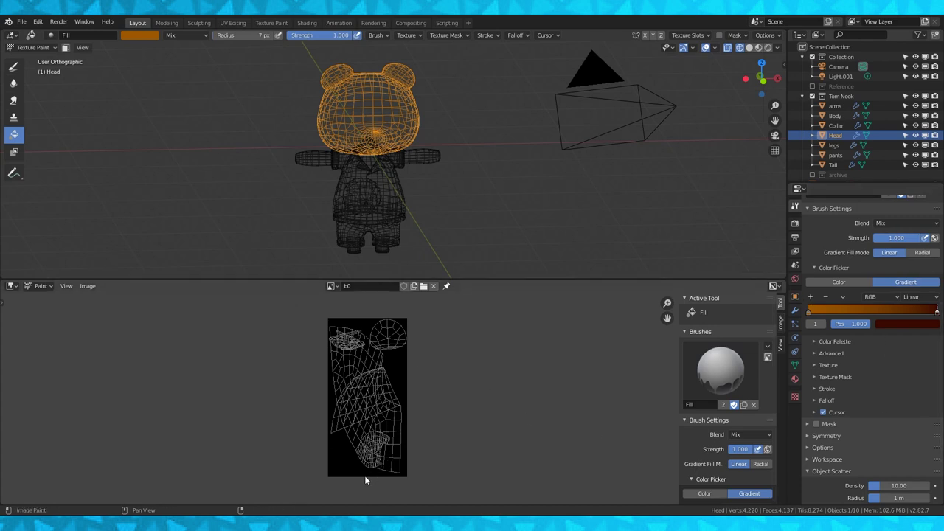
left_click_drag(365, 480, 363, 401)
left_click_drag(367, 336, 367, 337)
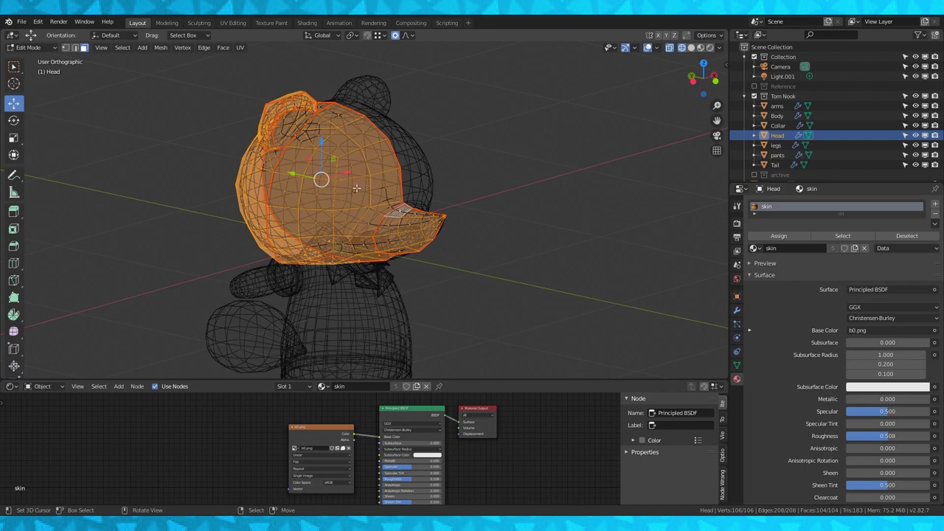
- Add a second material slot to the head holding a separate copy of the skin material, named face
left_click(338, 172)
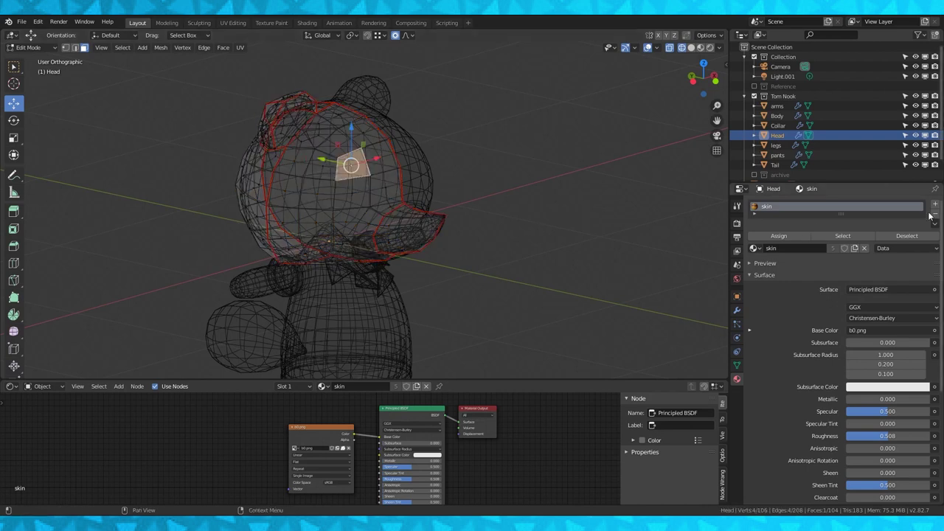
left_click(936, 205)
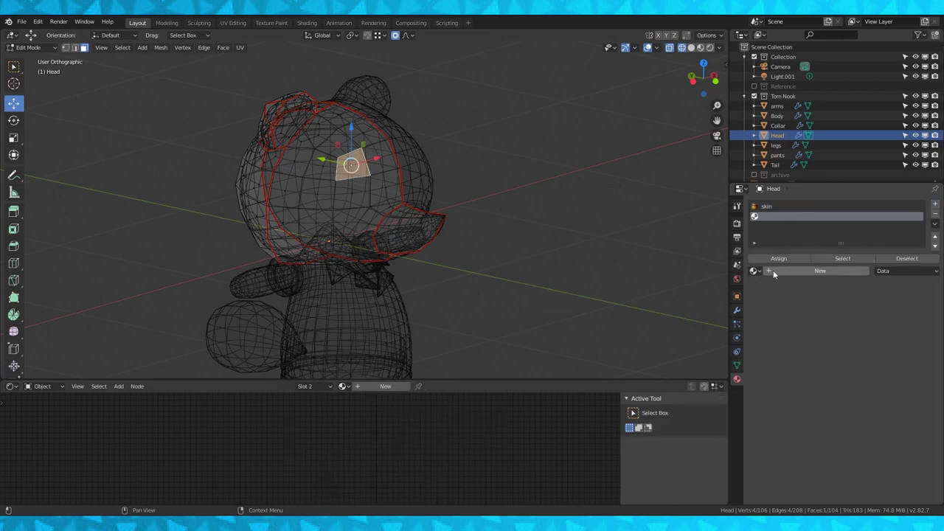
left_click(754, 271)
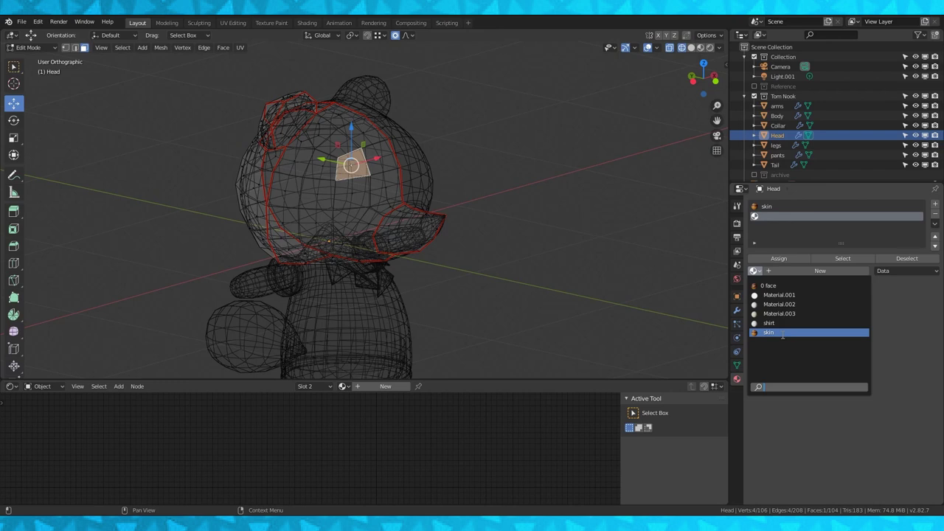
left_click(782, 334)
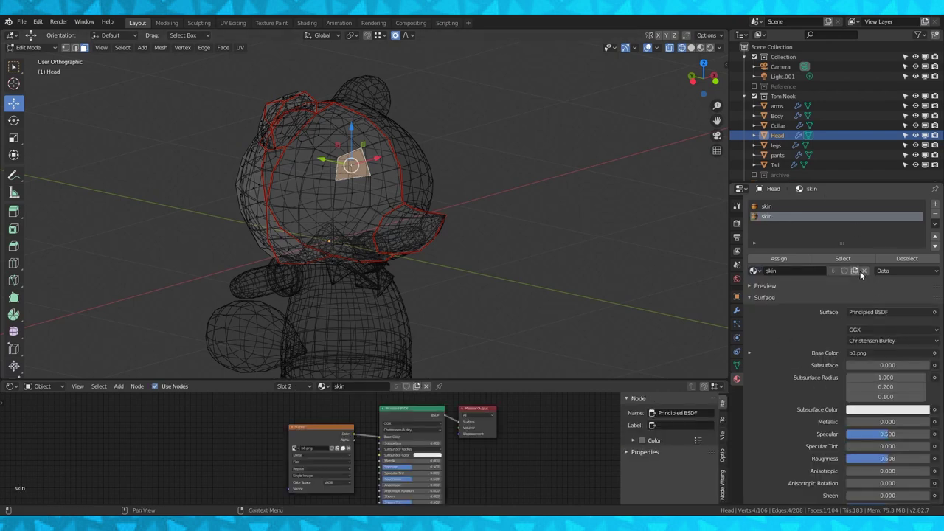
left_click(858, 270)
left_click(760, 271)
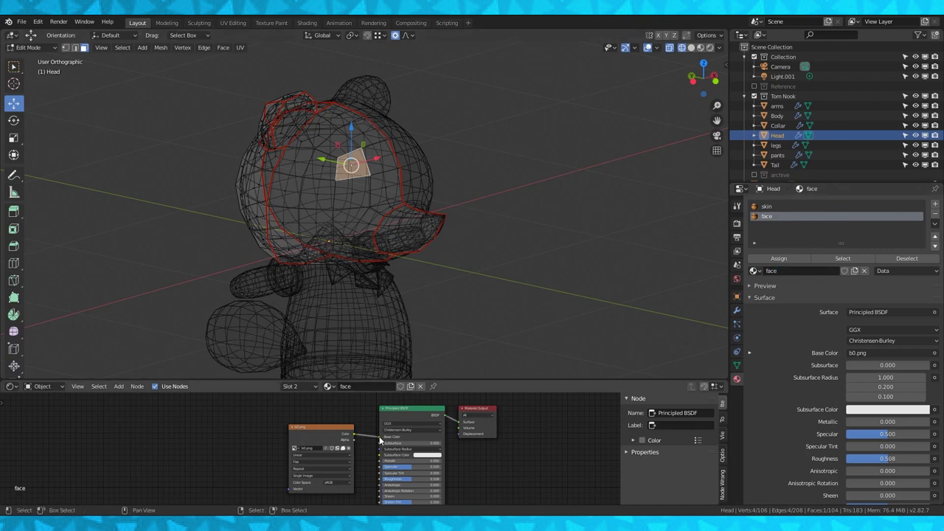
- Remove the image texture node from the face material and assign the material to the seam-bounded face region of the head
left_click_drag(377, 435, 361, 441)
left_click(314, 431)
key("x")
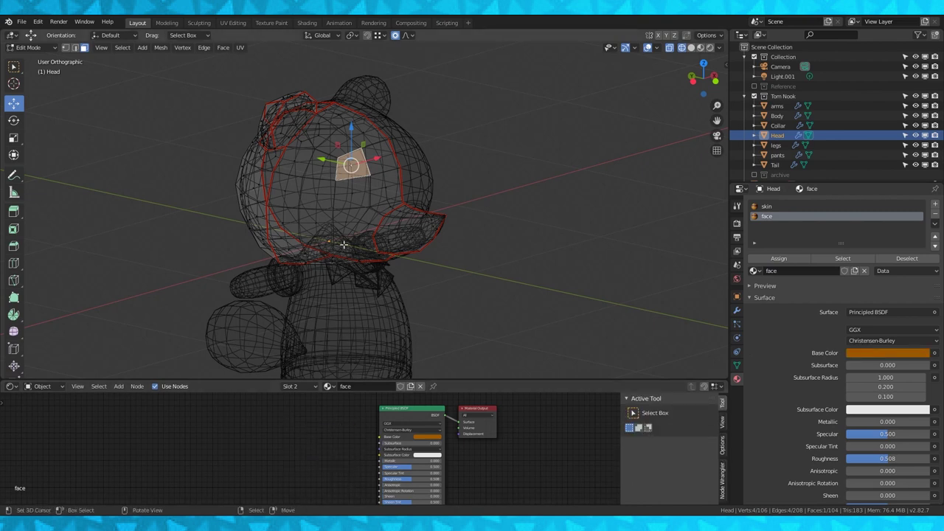
key("ctrl+l")
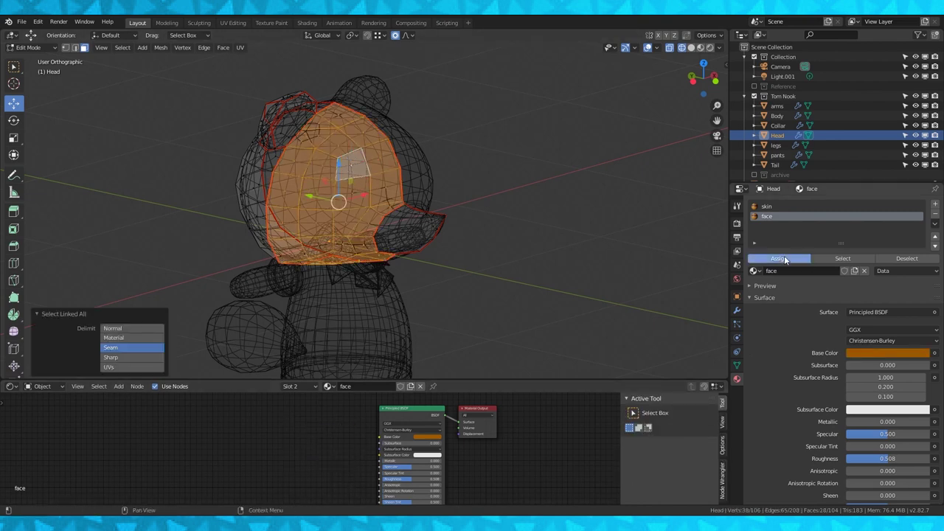
left_click(782, 257)
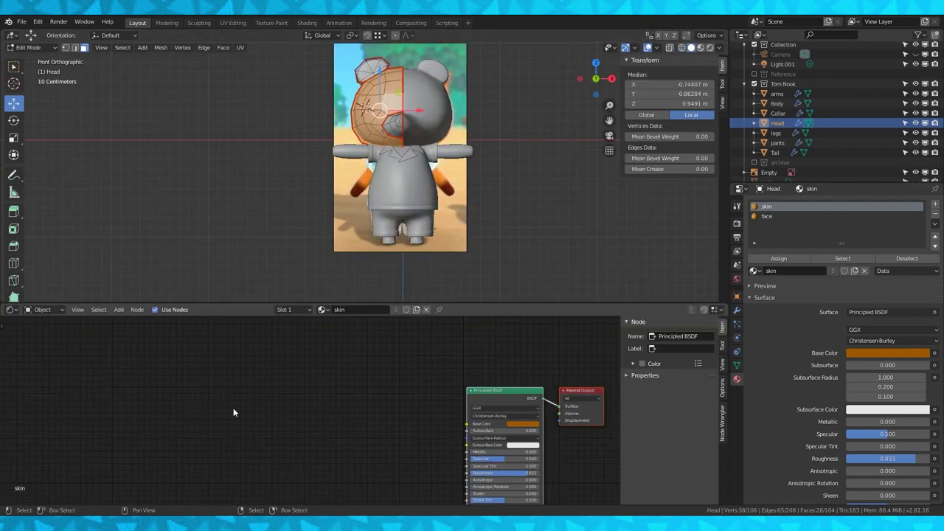
- Add an Image Texture node with b0.png to the skin material and connect its colour to the shader's Base Color
middle_click_drag(458, 384, 397, 347)
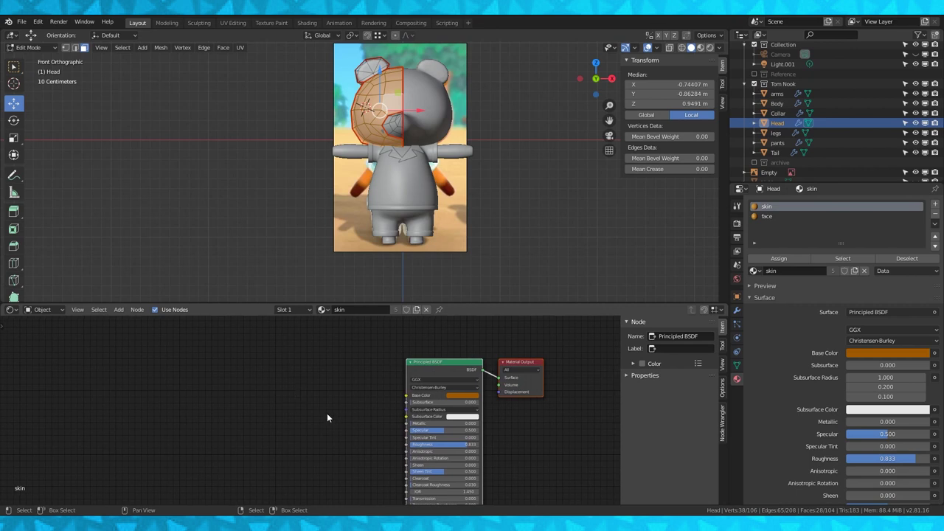
key("shift+a")
mouse_move(280, 443)
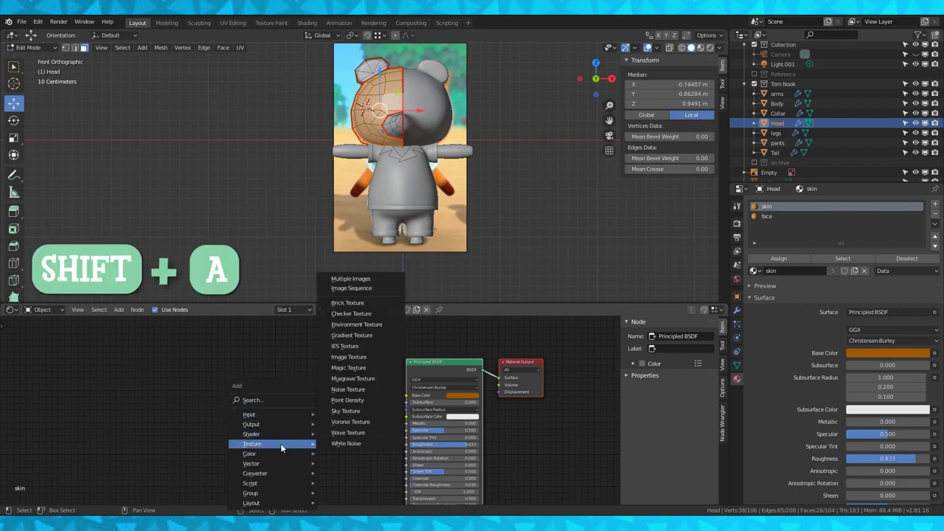
left_click(357, 359)
left_click(310, 410)
left_click(308, 407)
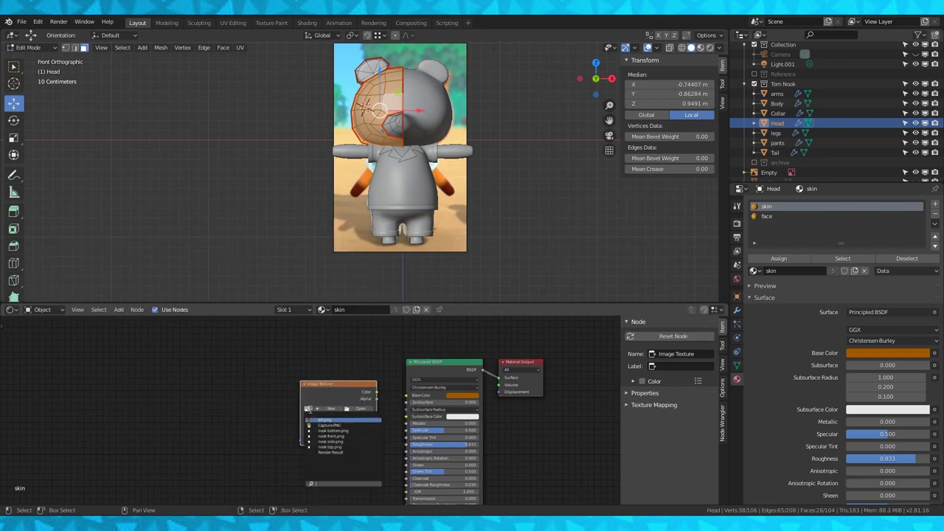
left_click(325, 419)
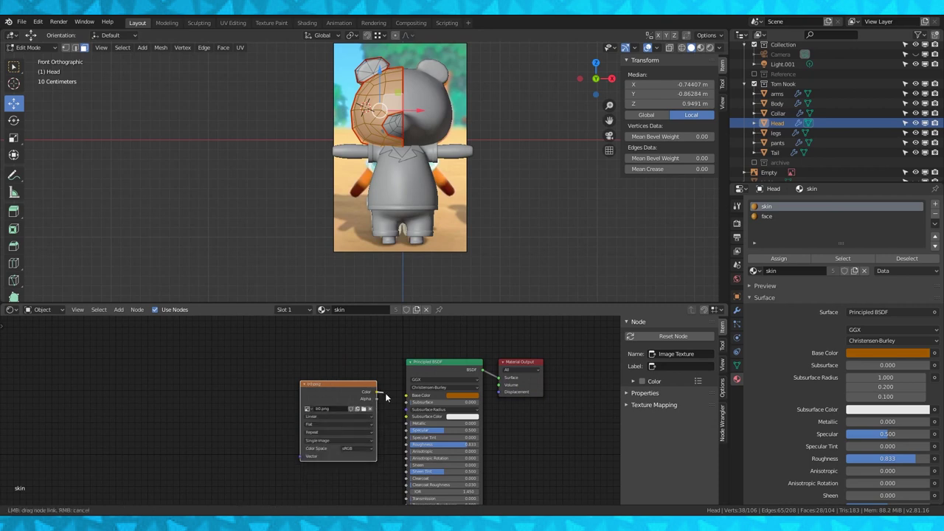
left_click_drag(385, 398, 407, 396)
- Change the node area to the UV Editor and move the head's two large UV islands outside the image
left_click(11, 310)
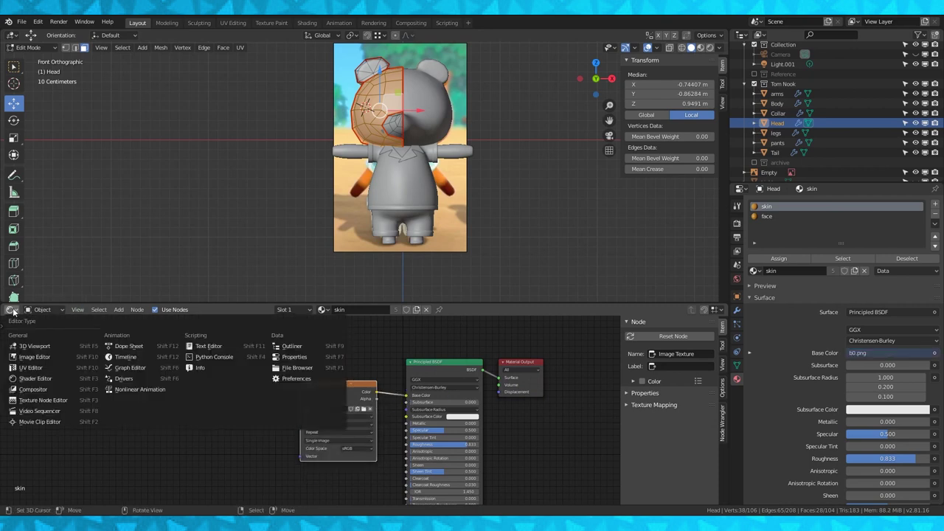
left_click(30, 367)
scroll(363, 411, "down", 2)
right_click(318, 407)
key("l")
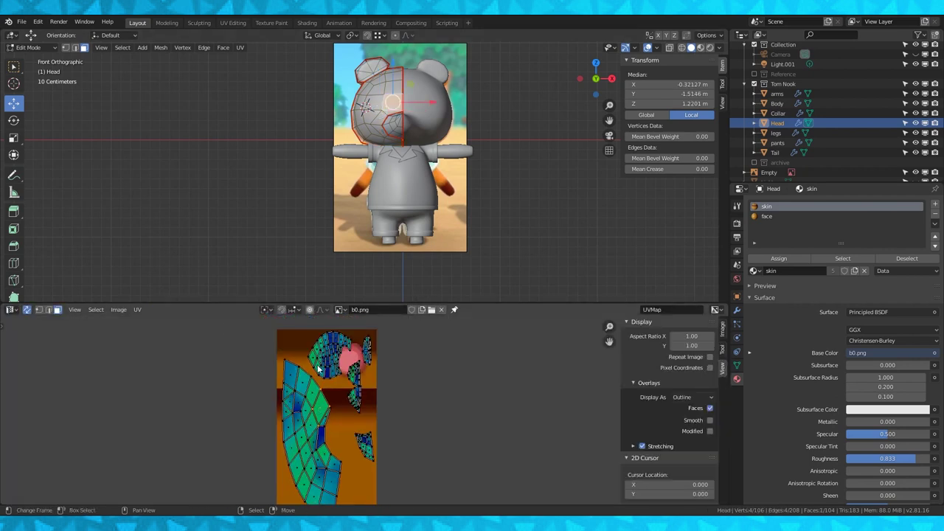
key("l")
key("g")
left_click(181, 370)
scroll(364, 356, "up", 3)
scroll(376, 375, "down", 2)
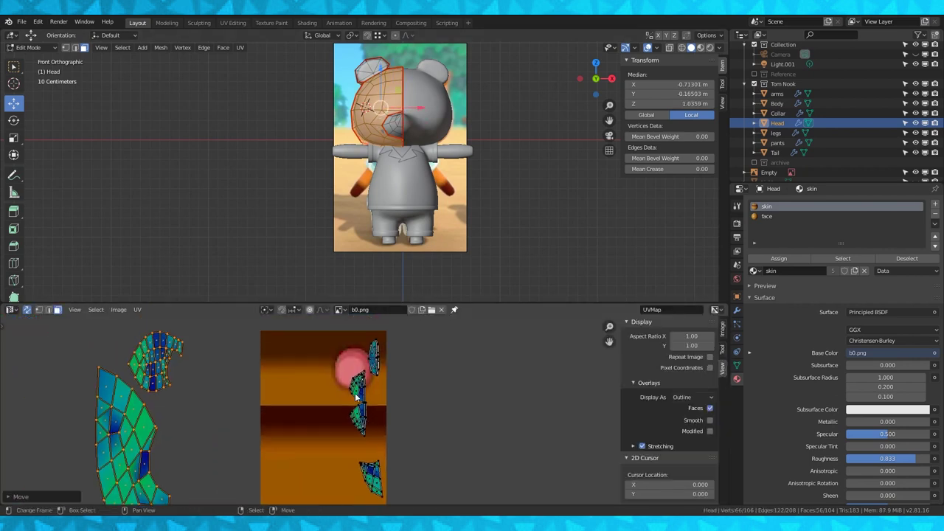
- Rotate the inner ear's UV island by 90° and enlarge it
left_click(367, 413)
type("r90")
key("Return")
key("s")
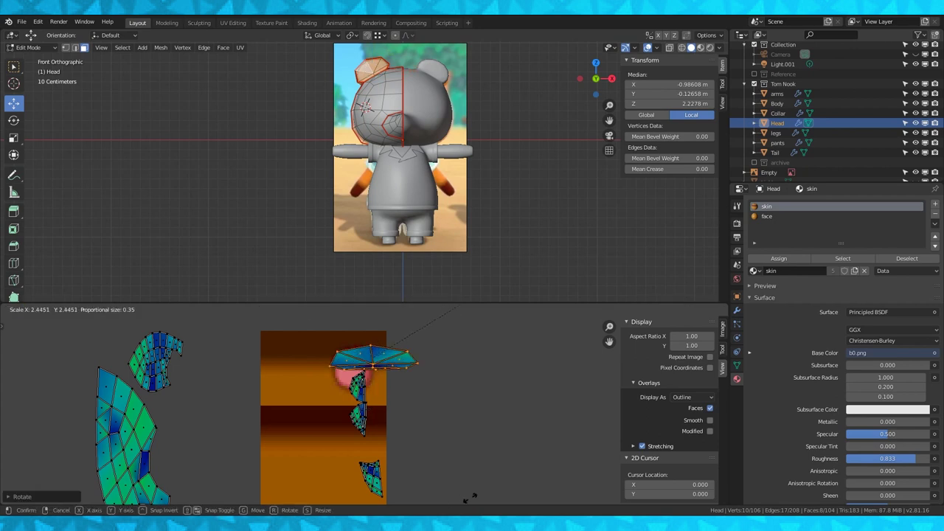
left_click(472, 332)
- Preview the materials on the model, then stretch the inner ear's UV island along X and Y and move it over the pink spot
left_click(701, 48)
key("s")
key("x")
left_click(412, 366)
key("s")
key("y")
left_click(391, 368)
key("g")
left_click(371, 366)
middle_click_drag(399, 110, 403, 155, "shift")
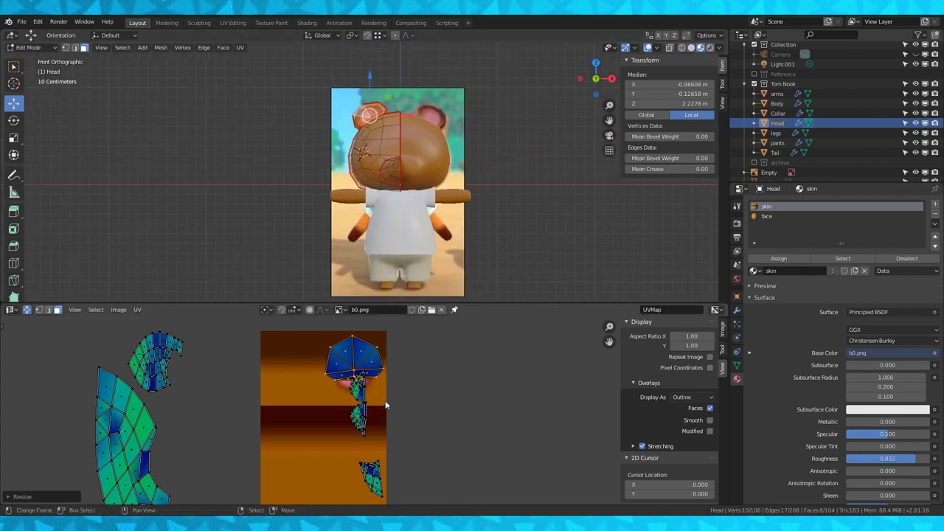
- Move the outer ear's UV island onto the upper brown-to-orange gradient, then rotate and resize it
scroll(403, 107, "up", 3)
key("shift+z")
right_click(359, 388)
key("l")
key("g")
left_click(293, 364)
middle_click_drag(443, 192, 250, 211)
scroll(324, 383, "up", 2)
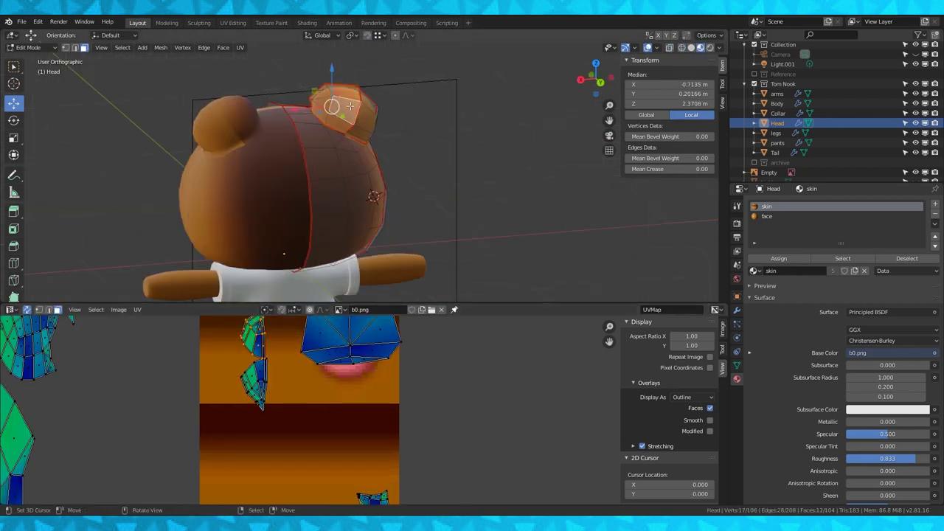
key("r")
left_click(316, 344)
key("s")
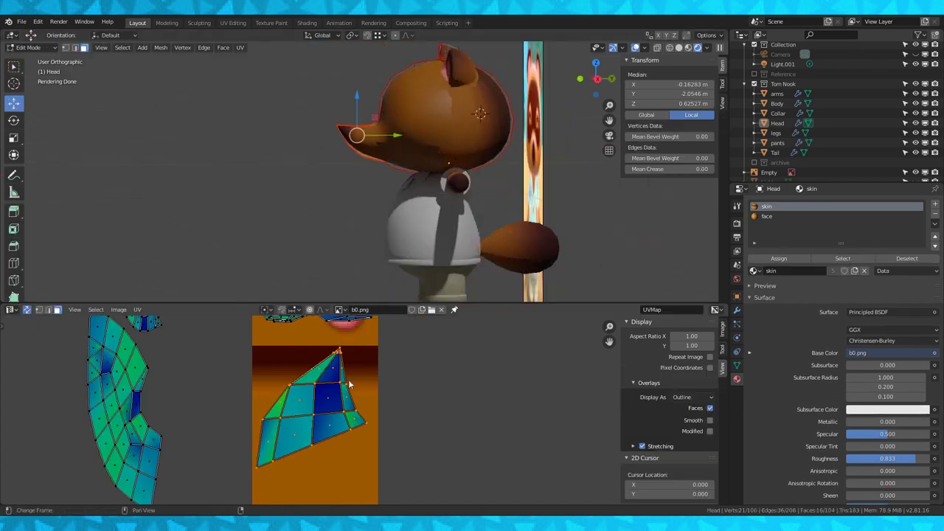
- Enable proportional editing and move the snout tip's UV points vertically in the dark band of the texture
key("o")
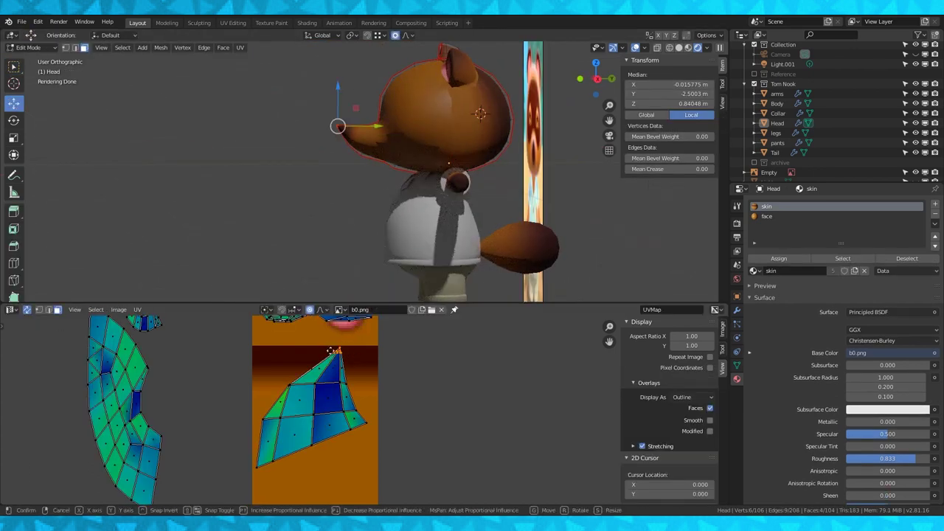
key("g")
key("y")
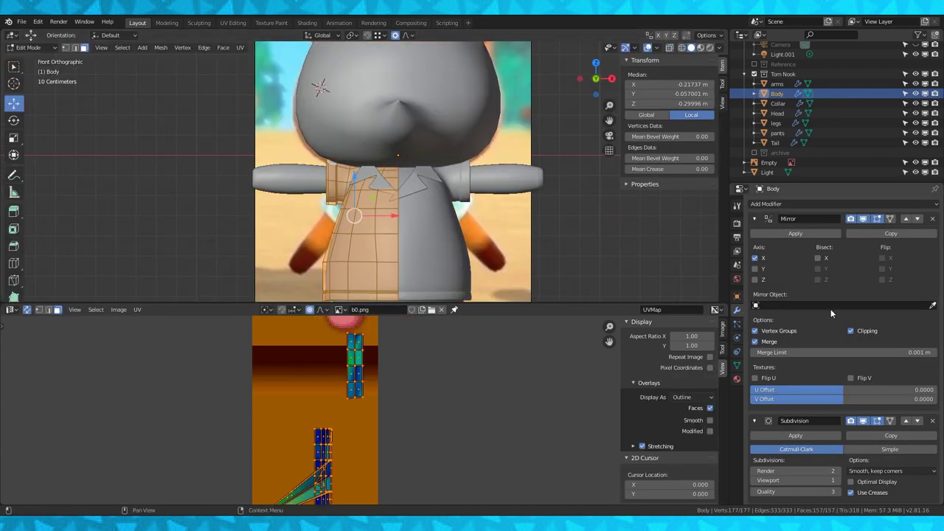
- Apply the Mirror modifier on the Body object
left_click(811, 234)
key("Tab")
left_click(812, 234)
key("Tab")
middle_click_drag(413, 222, 391, 213)
- Mark the body's vertical centre edge loop as a seam
key("Tab")
key("Tab")
key("2")
right_click(436, 219, "alt")
scroll(402, 207, "up", 3)
key("ctrl+e")
left_click(415, 204)
- Mark the edge loop where the character's right sleeve joins the body as a seam
middle_click_drag(296, 123, 476, 129)
right_click(351, 122, "alt")
left_click(681, 48)
left_click(691, 48)
left_click(682, 48)
middle_click_drag(395, 111, 376, 148)
right_click(331, 173, "shift")
right_click(335, 215, "shift")
key("ctrl+e")
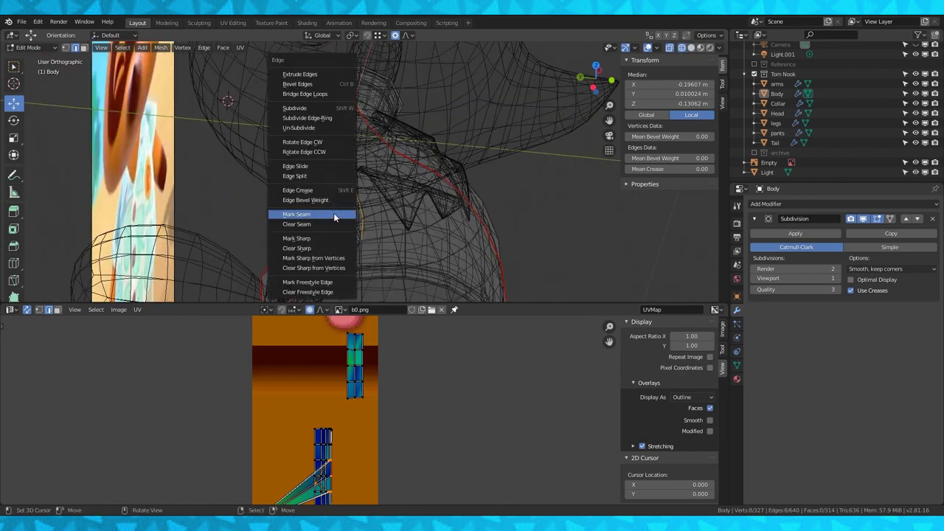
left_click(334, 216)
- Mark the edge loop around the opening of the character's right sleeve as a seam
middle_click_drag(334, 216, 344, 242)
left_click(691, 48)
right_click(314, 199, "alt")
right_click(298, 185, "alt")
key("ctrl+e")
left_click(297, 185)
right_click(247, 218, "alt")
right_click(164, 211, "shift")
right_click(138, 207, "shift")
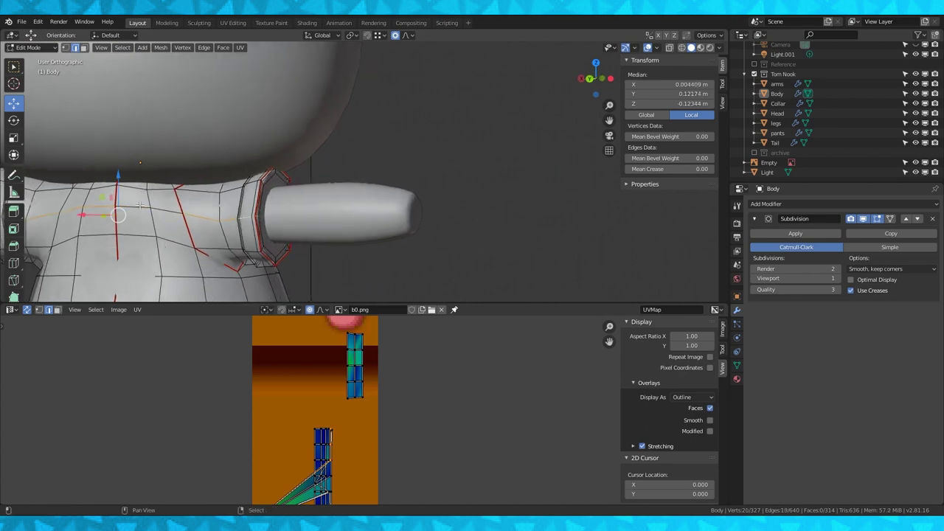
middle_click_drag(140, 205, 173, 214)
- Mark the edge loop where the character's left sleeve joins the body as a seam
left_click(174, 213, "alt")
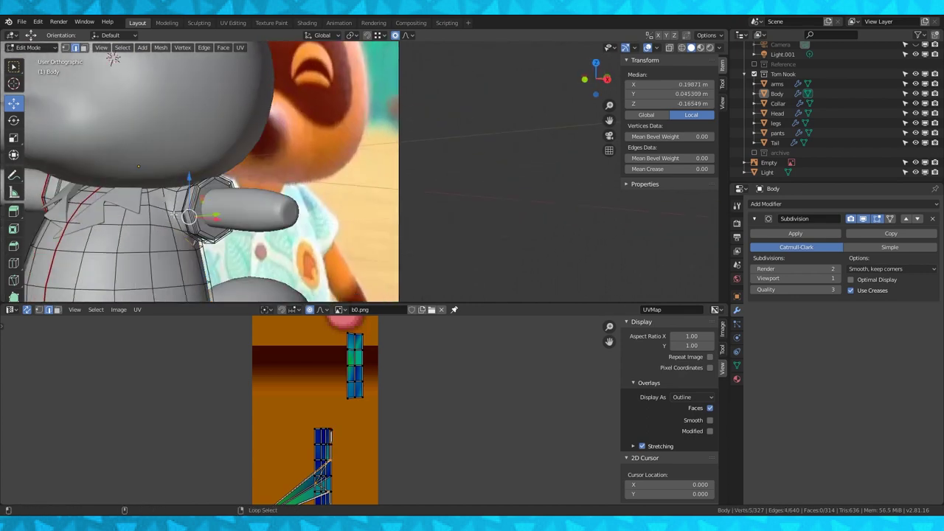
left_click(682, 48)
middle_click_drag(413, 170, 229, 202)
right_click(197, 124, "alt+shift")
mouse_move(147, 199)
middle_mouse_down("shift")
mouse_move(246, 140)
mouse_move(200, 135)
middle_mouse_up("shift")
left_click(692, 48)
left_click(208, 181)
- Mark the lengthwise edges on the back of both sleeves as seams, leaving out the edges across the middle of the upper back
mouse_move(210, 177)
middle_mouse_down()
mouse_move(249, 162)
mouse_move(208, 171)
middle_mouse_up()
right_click(243, 157, "alt")
scroll(254, 214, "down", 2)
right_click(317, 167, "shift")
right_click(351, 165, "shift")
right_click(377, 163, "shift")
left_click(389, 186)
- Select the vertical edge lines running down both sides of the body below the sleeves
middle_click_drag(388, 186, 396, 249)
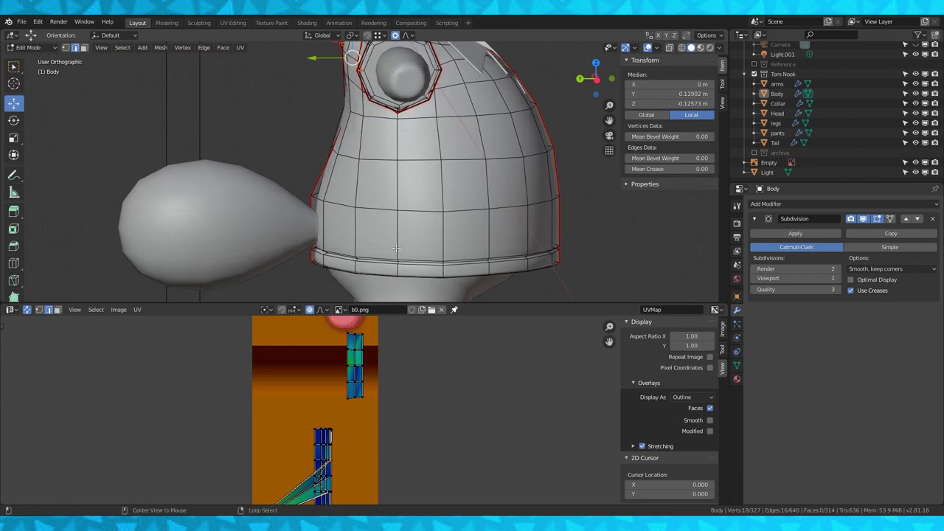
middle_click_drag(494, 199, 308, 179)
middle_click_drag(398, 197, 343, 129)
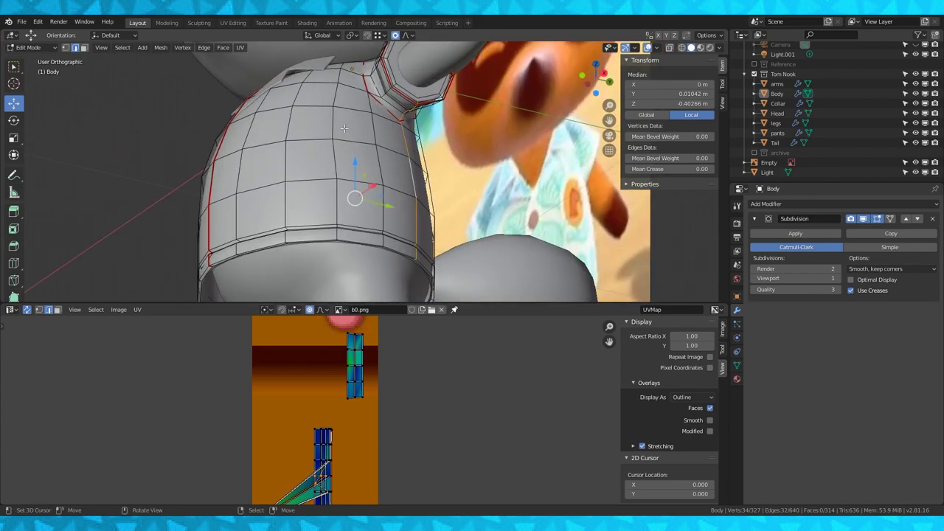
middle_click_drag(408, 118, 667, 46)
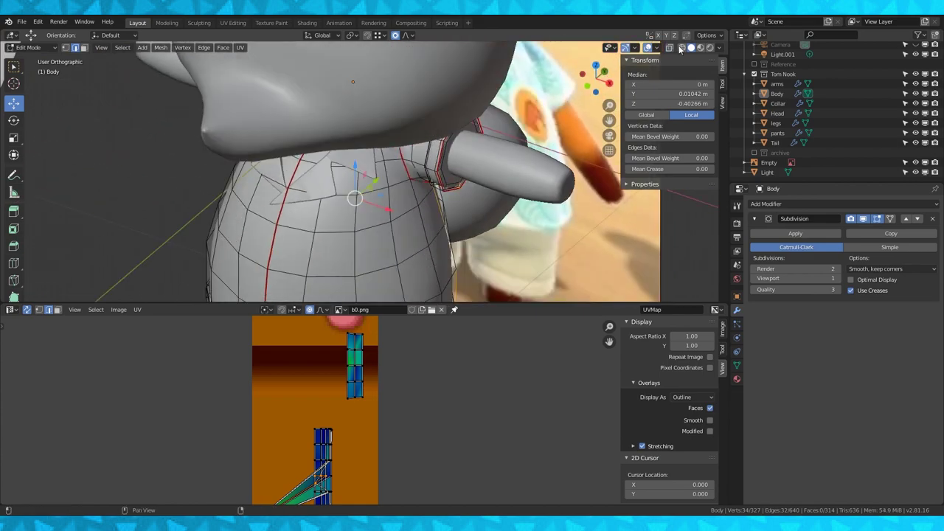
- In wireframe shading, clean up the body's side edge selection with Circle Select, and return to solid shading
left_click(681, 49)
mouse_move(472, 96)
middle_mouse_down()
mouse_move(413, 162)
mouse_move(356, 120)
mouse_move(415, 137)
middle_mouse_up()
scroll(406, 152, "up", 2)
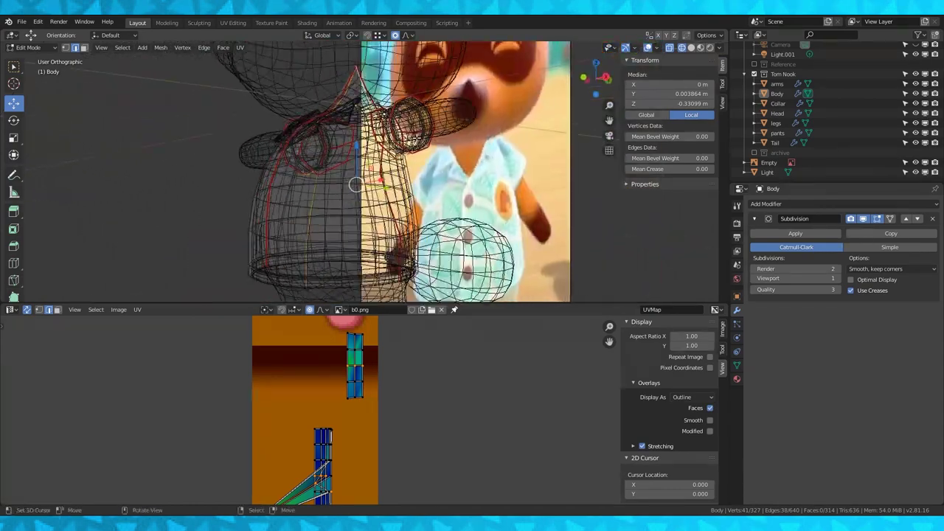
key("KP_1")
scroll(391, 159, "up", 4)
scroll(374, 177, "down", 1)
key("c")
middle_click(376, 175)
key("Escape")
middle_click_drag(234, 237, 250, 222)
scroll(339, 221, "down", 3)
left_click(692, 49)
- Edit the pants and mark the lengthwise edge line along the outer side of the leg as a seam
scroll(442, 184, "down", 2)
mouse_move(369, 208)
middle_mouse_down("shift")
mouse_move(384, 126)
mouse_move(529, 137)
mouse_move(393, 152)
middle_mouse_up("shift")
key("Tab")
right_click(375, 193)
key("Tab")
scroll(369, 193, "up", 4)
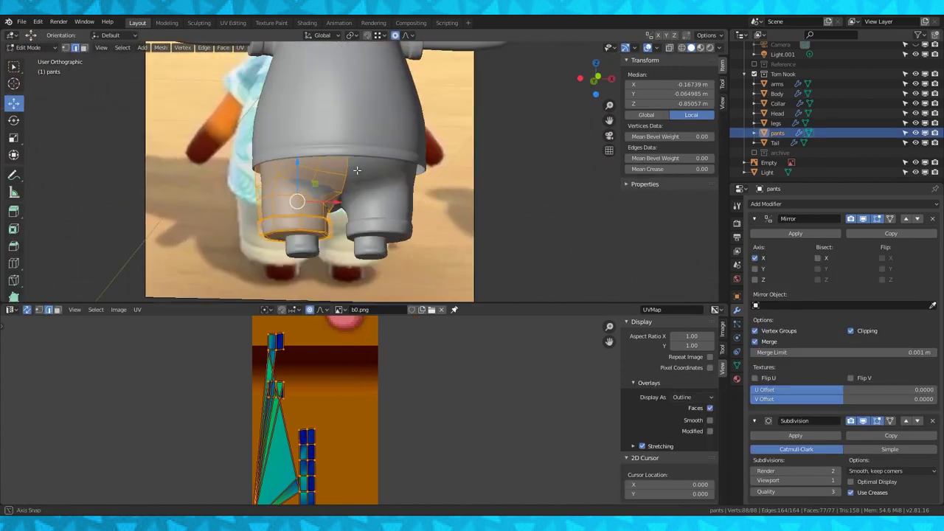
middle_click_drag(369, 193, 335, 132)
scroll(378, 209, "up", 4)
middle_click_drag(316, 259, 442, 255, "shift")
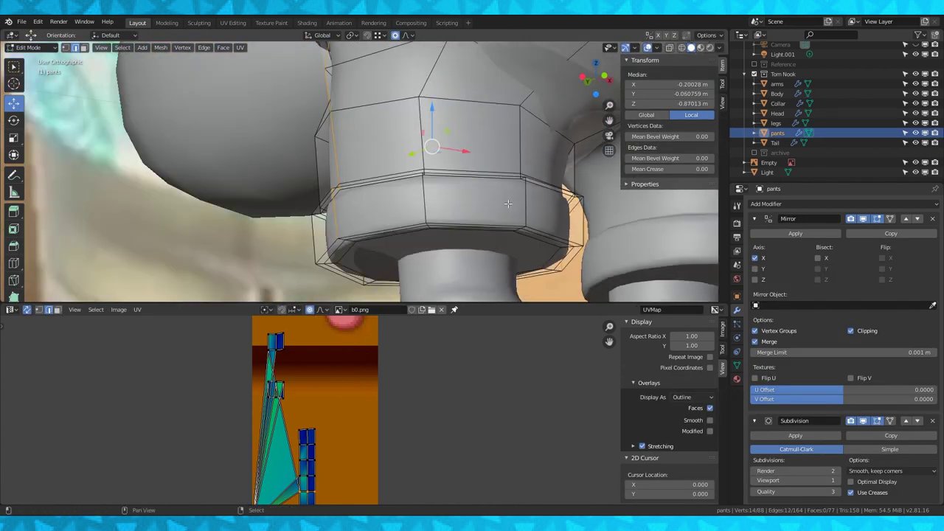
key("ctrl+e")
scroll(413, 221, "down", 3)
middle_click_drag(442, 214, 366, 251)
right_click(447, 175, "alt")
- Unwrap the entire body mesh along its marked seams
scroll(366, 251, "down", 3)
key("KP_1")
key("u")
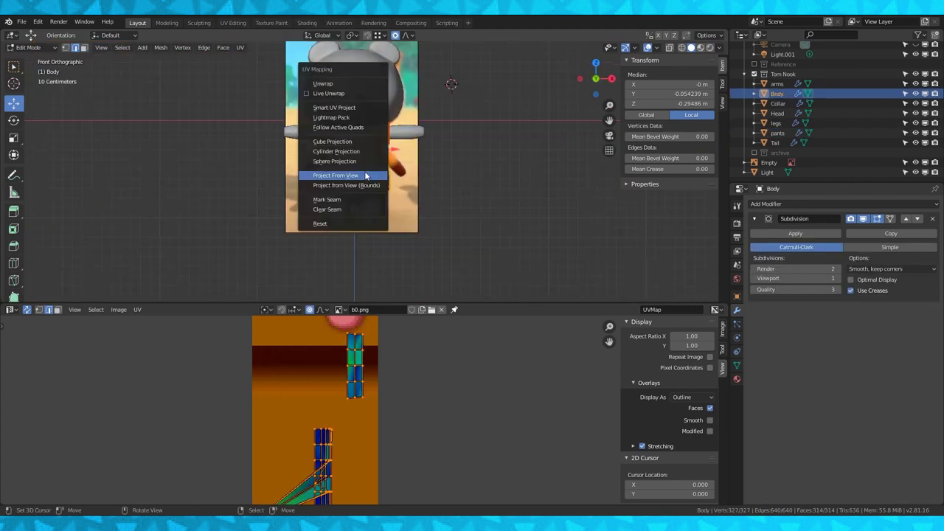
left_click(325, 82)
- Open the Shader Editor and name the body's first material "shirt"
left_click(11, 310)
left_click(42, 377)
left_click(736, 380)
left_click(782, 206)
left_click(795, 271)
type("shirt")
key("Return")
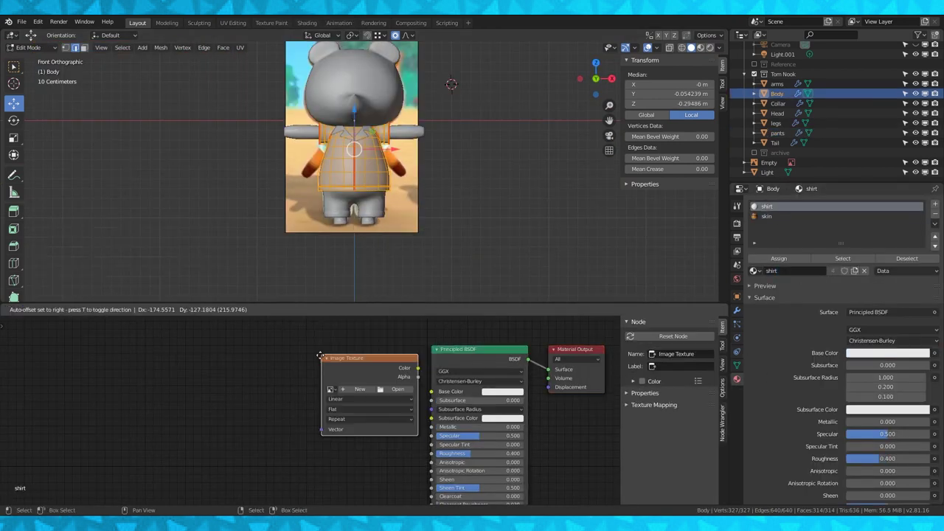
- Use an Image Texture node with the image "nook shirt" as the shirt's base color, and reopen the UV Editor
left_click(318, 389)
left_click(295, 394)
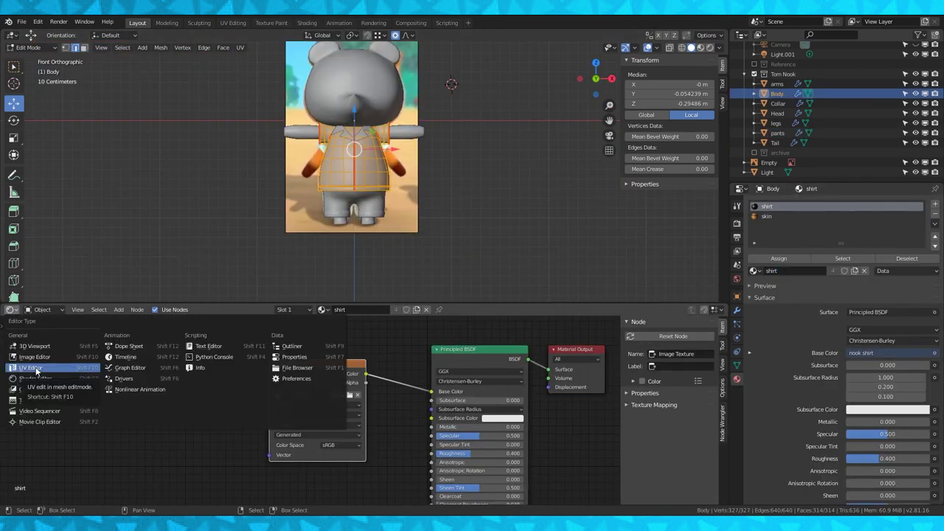
left_click(36, 368)
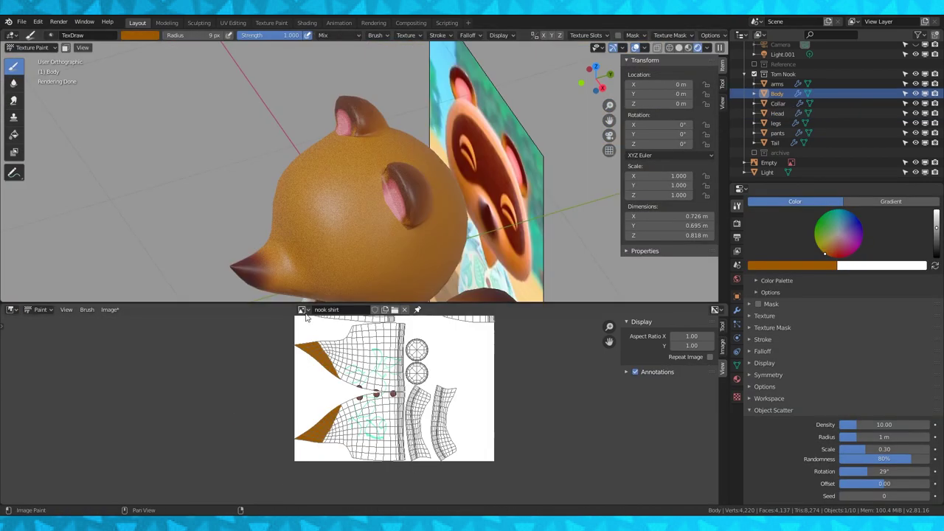
- Show b0.png in the image editor and switch from the body to the head in Texture Paint mode
left_click(303, 310)
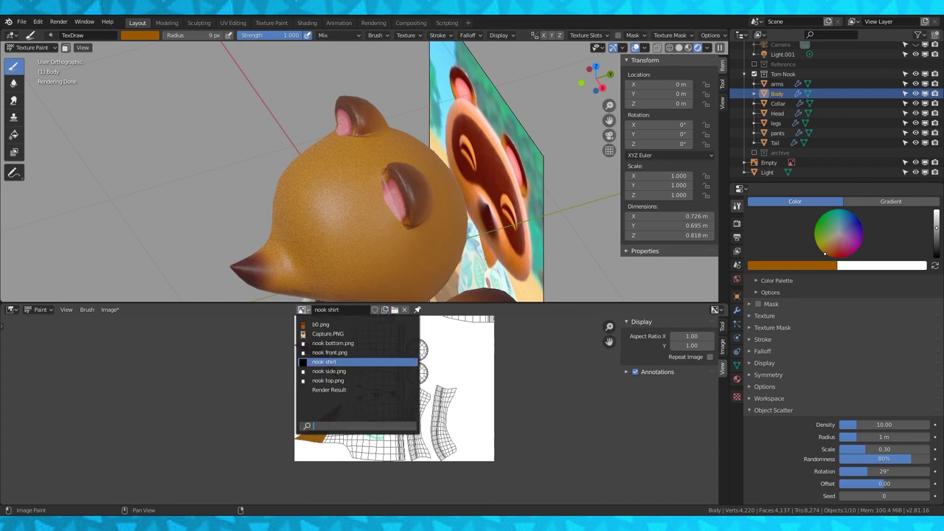
left_click(319, 325)
left_click(37, 47)
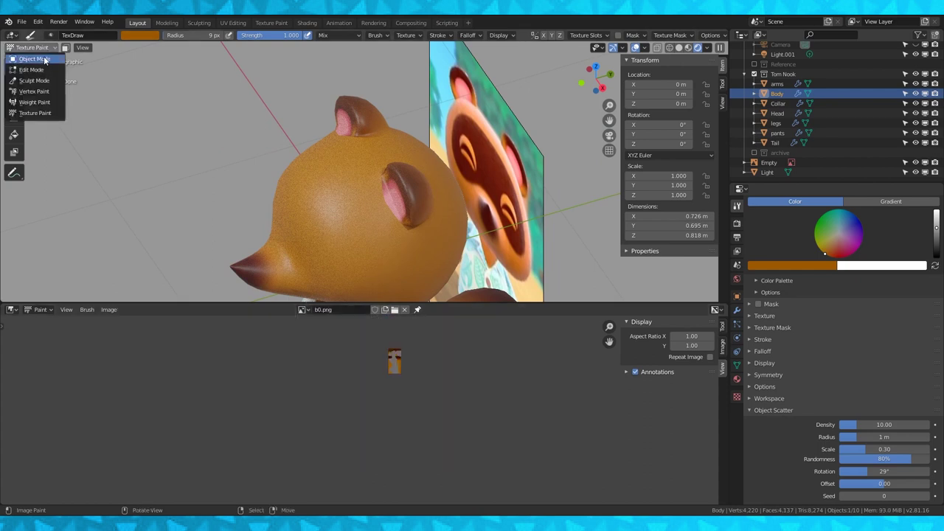
left_click(34, 58)
left_click(332, 204)
left_click(53, 48)
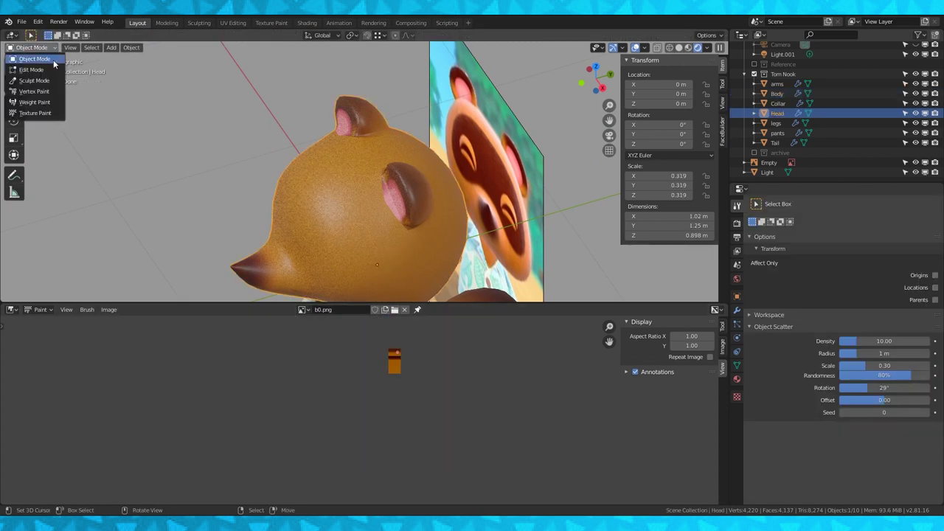
left_click(37, 113)
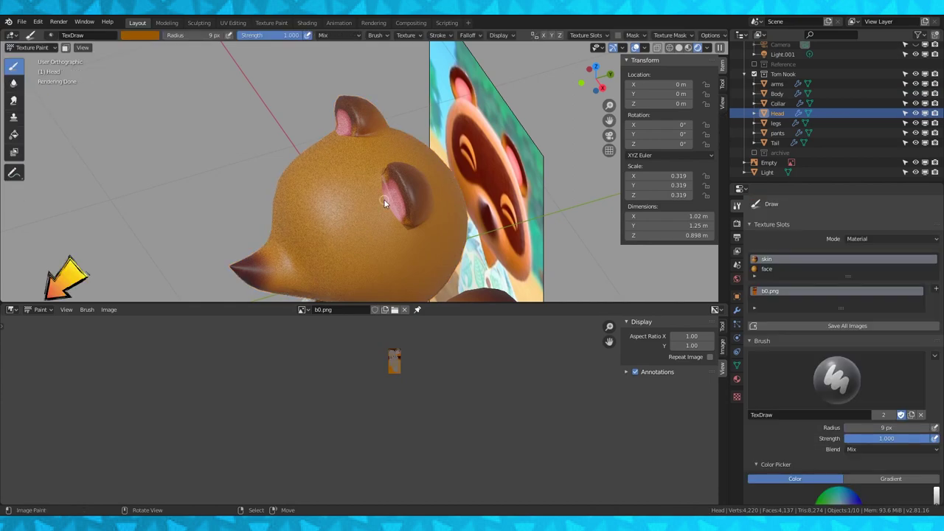
- Paint orange along the front edge of the ear's pink area on the head, and save the b0.png image
scroll(387, 208, "up", 4)
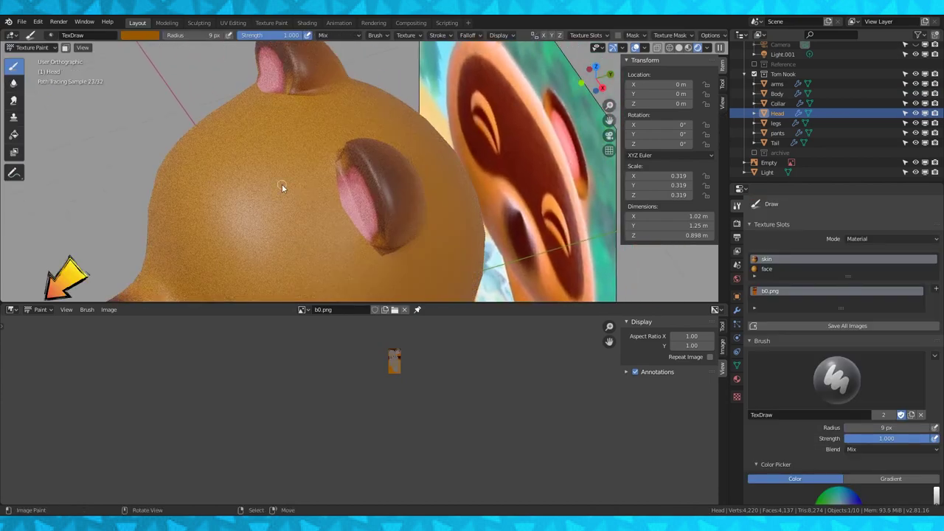
mouse_move(282, 183)
middle_mouse_down()
mouse_move(372, 188)
mouse_move(303, 203)
mouse_move(364, 190)
middle_mouse_up()
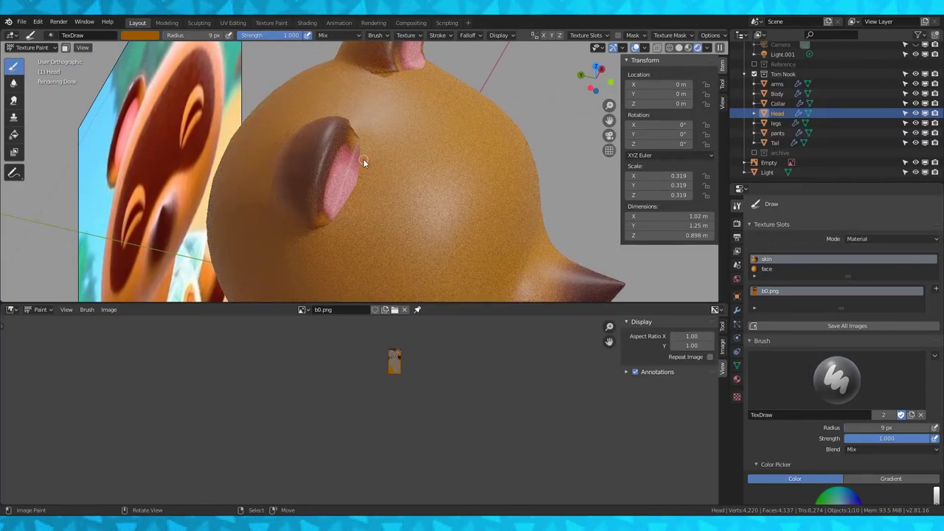
mouse_move(363, 159)
left_mouse_down()
mouse_move(353, 196)
mouse_move(358, 170)
left_mouse_up()
left_click(678, 48)
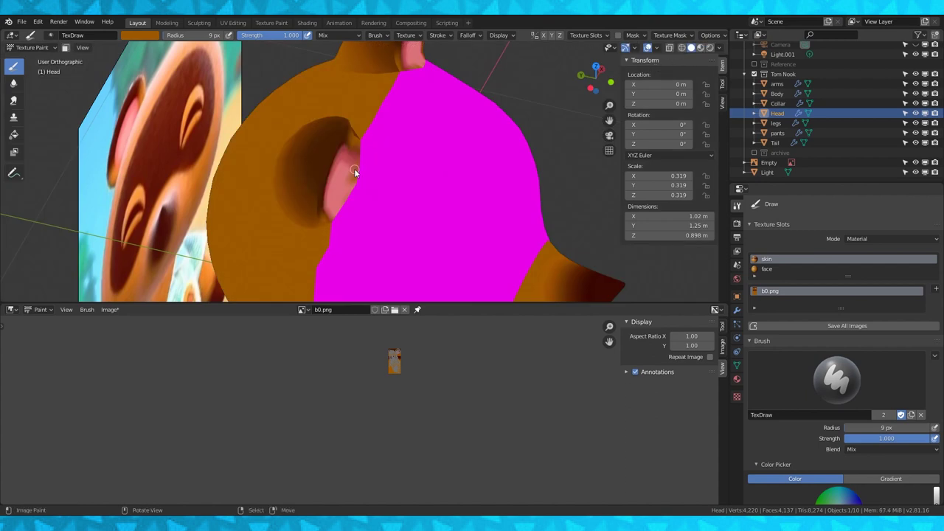
mouse_move(349, 190)
left_mouse_down()
mouse_move(333, 217)
mouse_move(339, 210)
left_mouse_up()
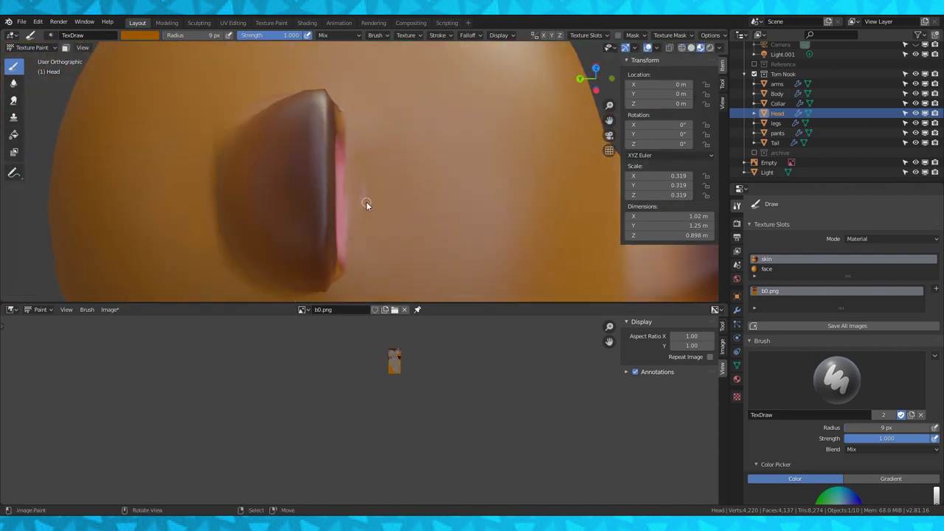
scroll(432, 445, "up", 12)
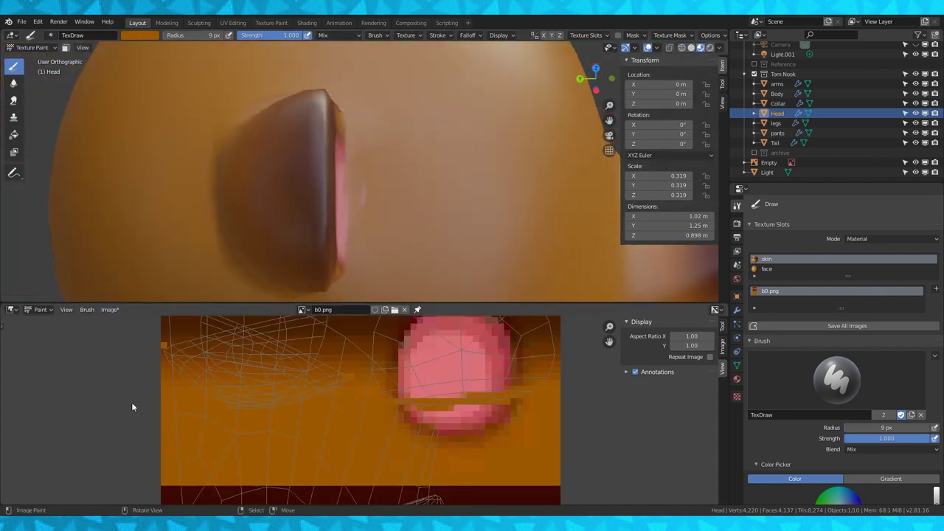
key("alt+s")
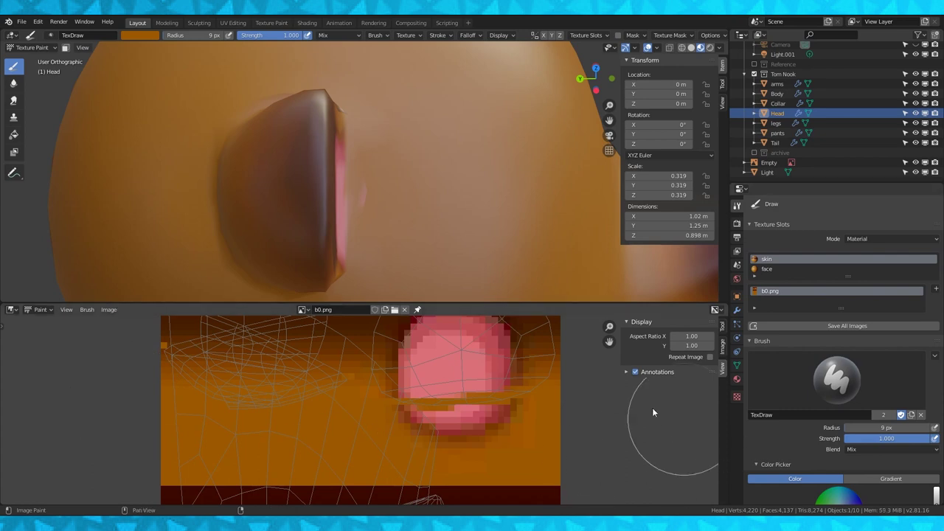
- Set the brush radius to 2 px and paint out the leftover pink below the ear's pink area in b0.png with orange
scroll(487, 221, "down", 4)
middle_click_drag(494, 218, 457, 223)
key("f")
left_click(424, 424)
left_click_drag(403, 415, 438, 415)
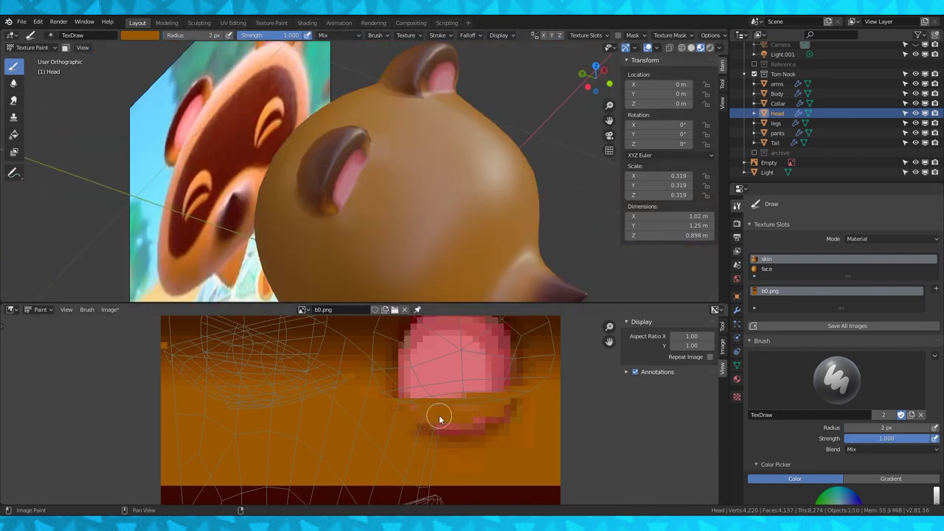
key("ctrl+z")
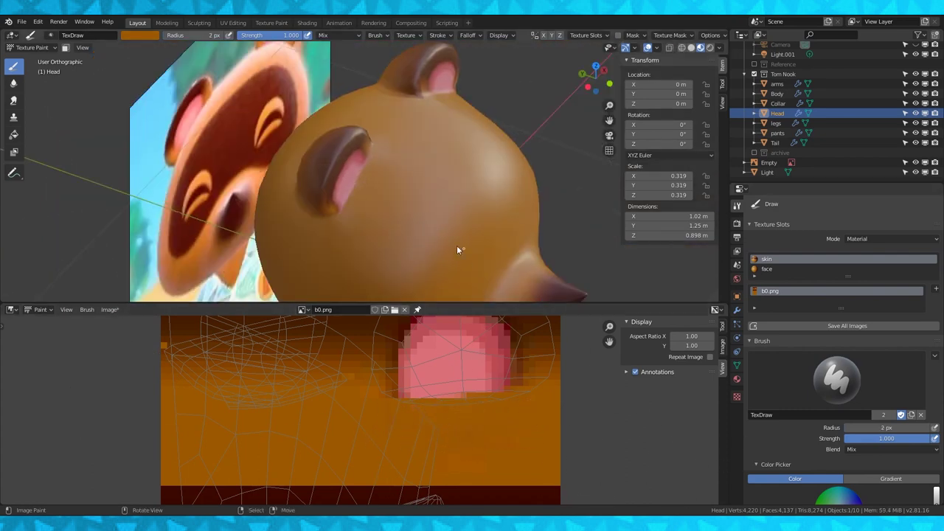
- Inspect the whole character from the front in different shading modes, ending in material preview
key("KP_1")
scroll(457, 245, "down", 4)
scroll(470, 371, "down", 5)
mouse_move(470, 223)
middle_mouse_down()
mouse_move(487, 215)
mouse_move(465, 220)
middle_mouse_up()
scroll(466, 220, "down", 2)
left_click(709, 48)
mouse_move(428, 193)
middle_mouse_down()
mouse_move(359, 201)
mouse_move(458, 195)
mouse_move(385, 212)
middle_mouse_up()
key("z")
key("z")
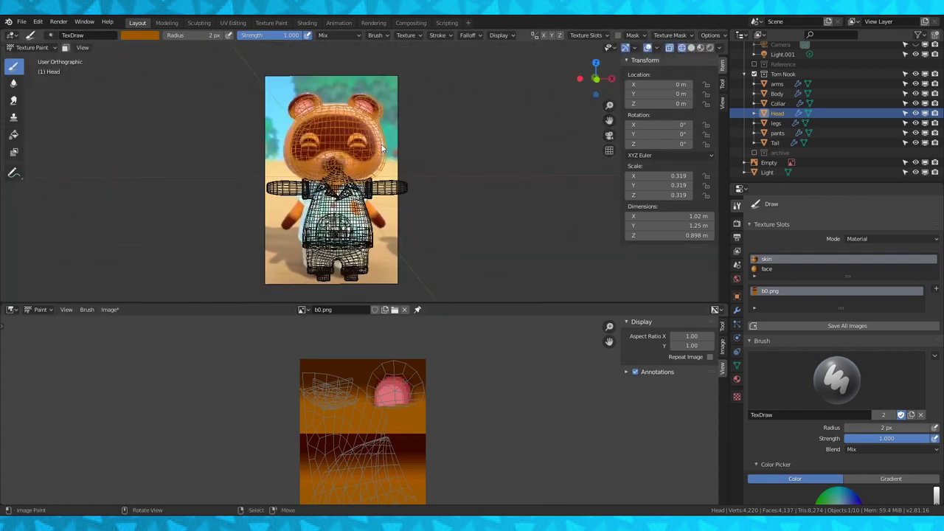
left_click(701, 48)
- Edit the head mesh and select the linked face area, delimited by seams
left_click(33, 48)
left_click(46, 60)
key("Tab")
key("ctrl+l")
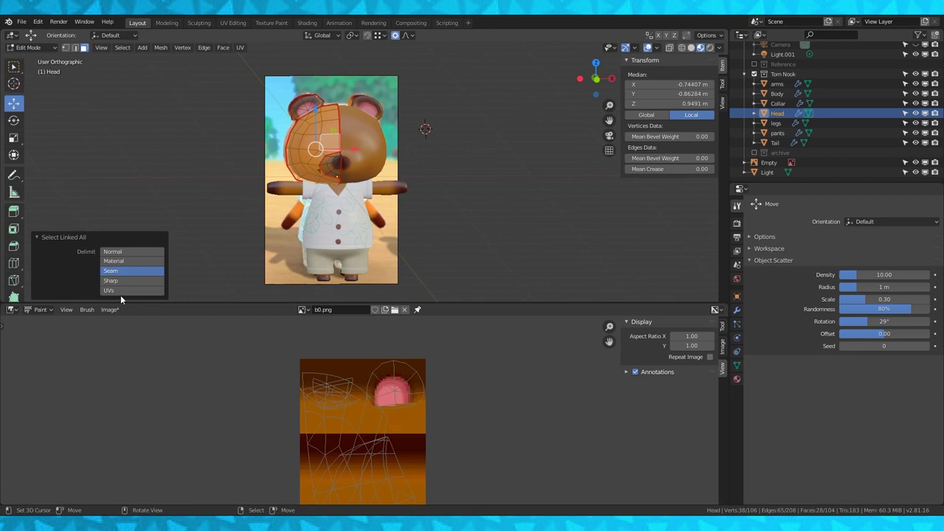
- In the Shader Editor, add an Image Texture node to the face material and connect its Color to Base Color
left_click(11, 309)
left_click(32, 380)
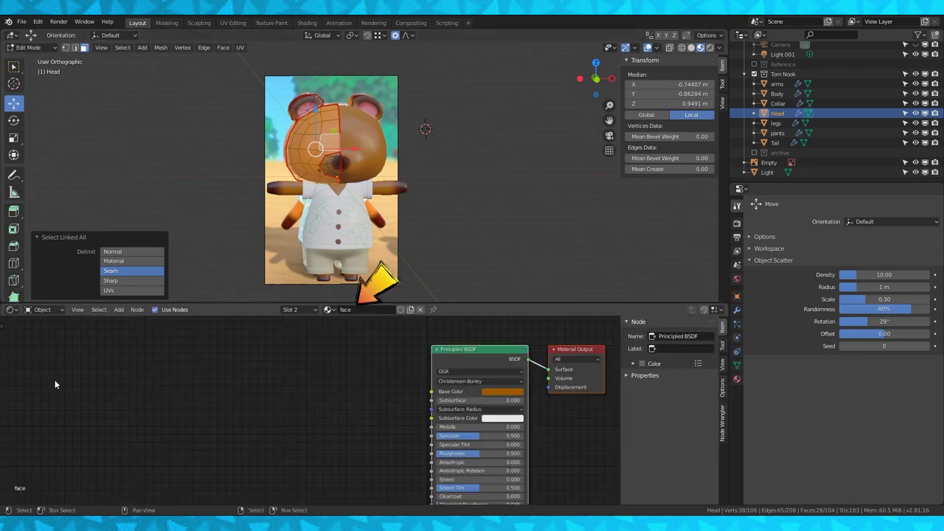
key("shift+a")
mouse_move(293, 409)
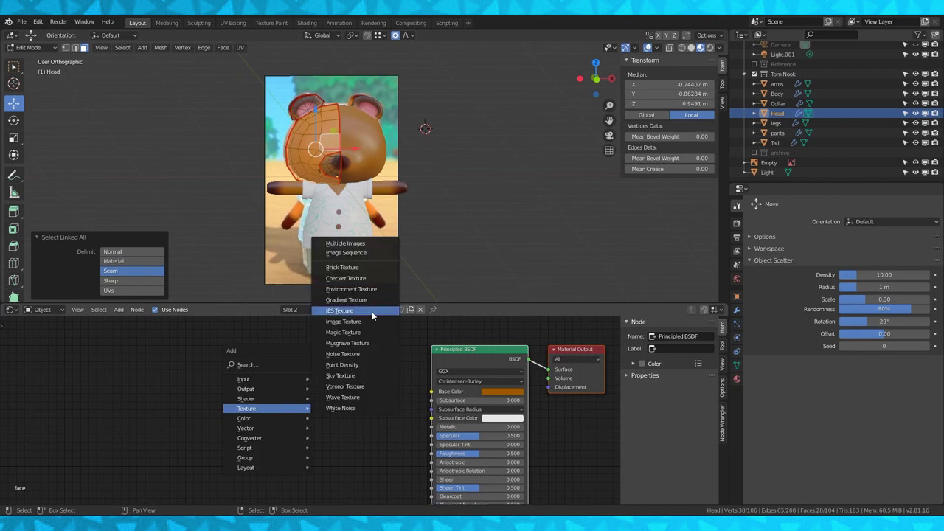
left_click(343, 322)
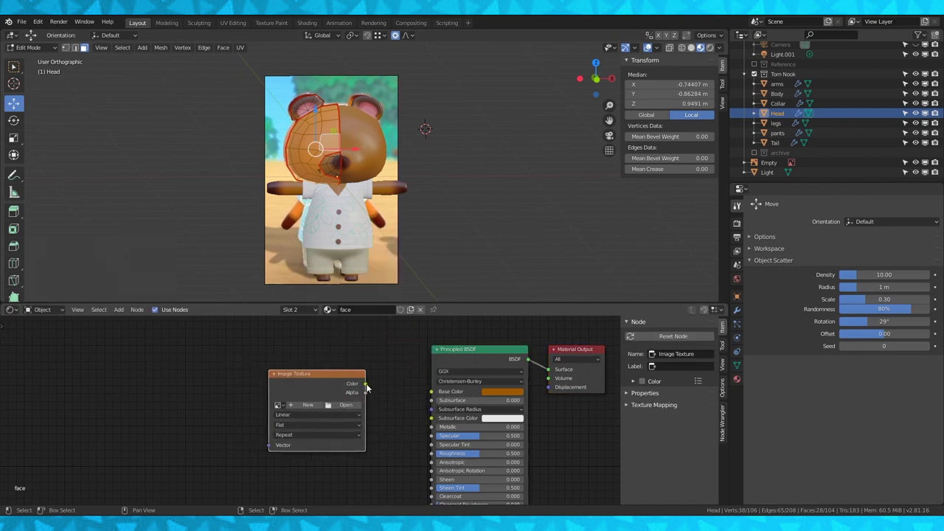
left_click_drag(364, 383, 431, 392)
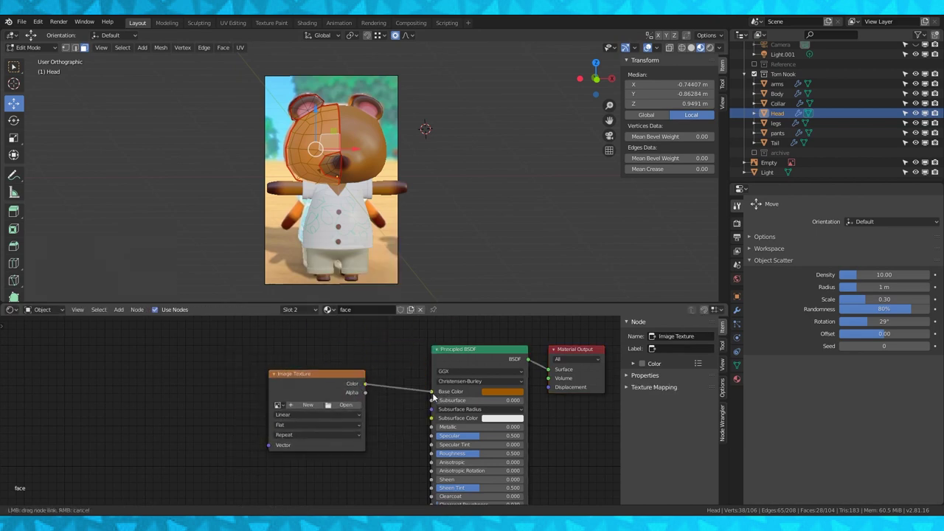
- Create a new white image named "nook face" in the Image Texture node
left_click(305, 404)
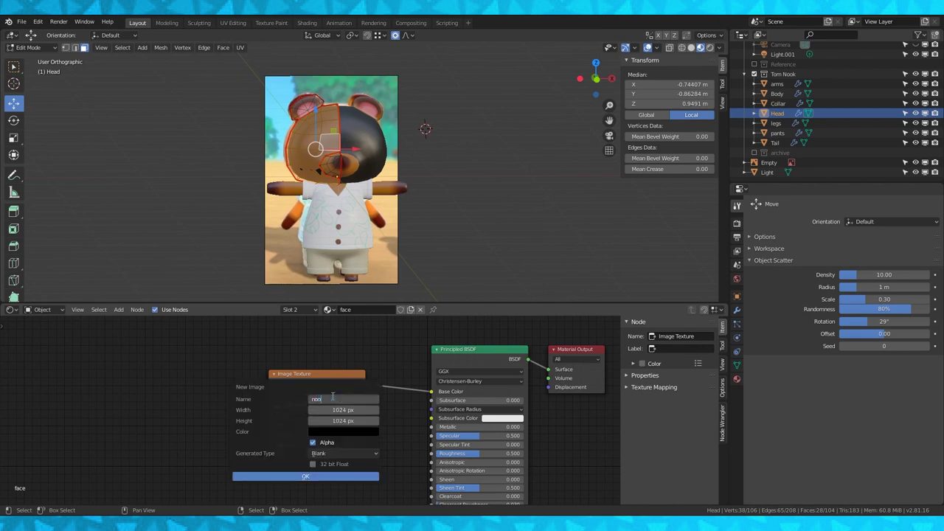
type("nook face")
left_click(343, 431)
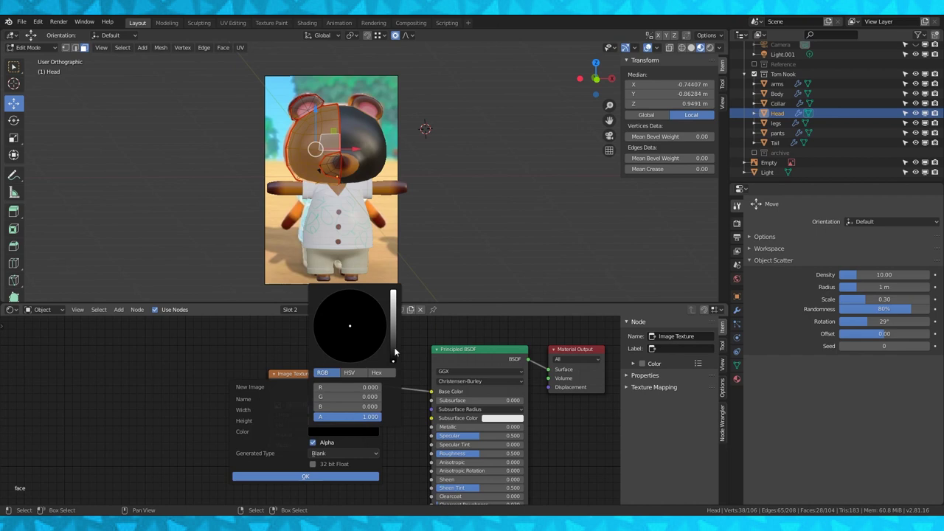
left_click_drag(394, 347, 393, 288)
left_click(347, 476)
- Replace the Shader Editor with the Image Editor and show the "nook face" image in it
left_click(11, 309)
left_click(35, 379)
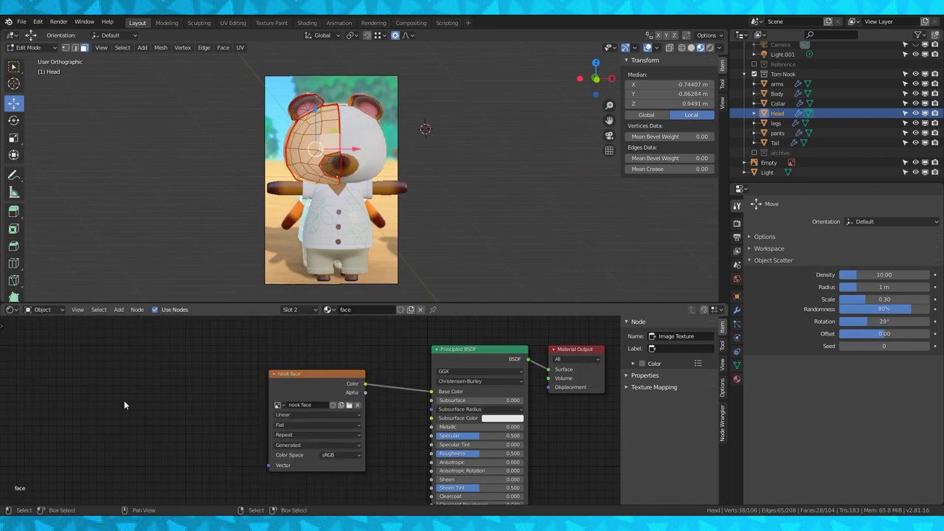
left_click(10, 309)
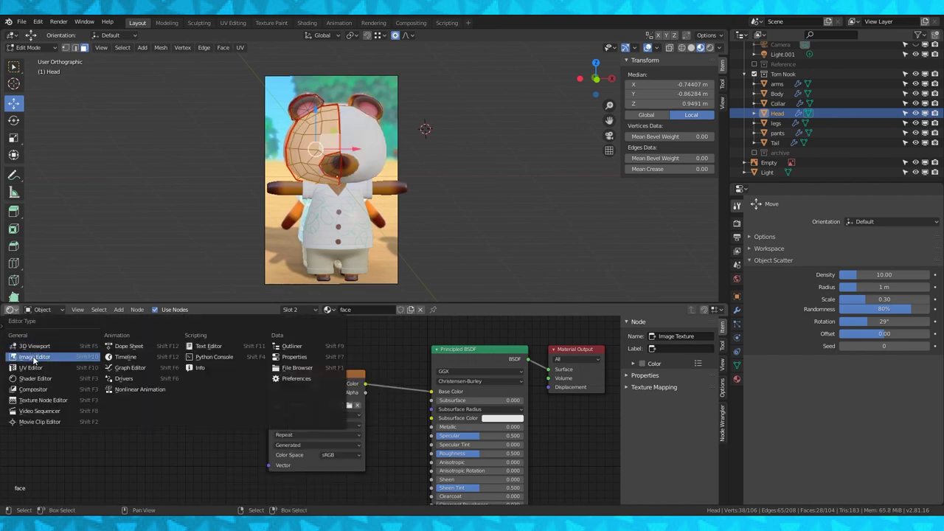
left_click(34, 359)
left_click(308, 310)
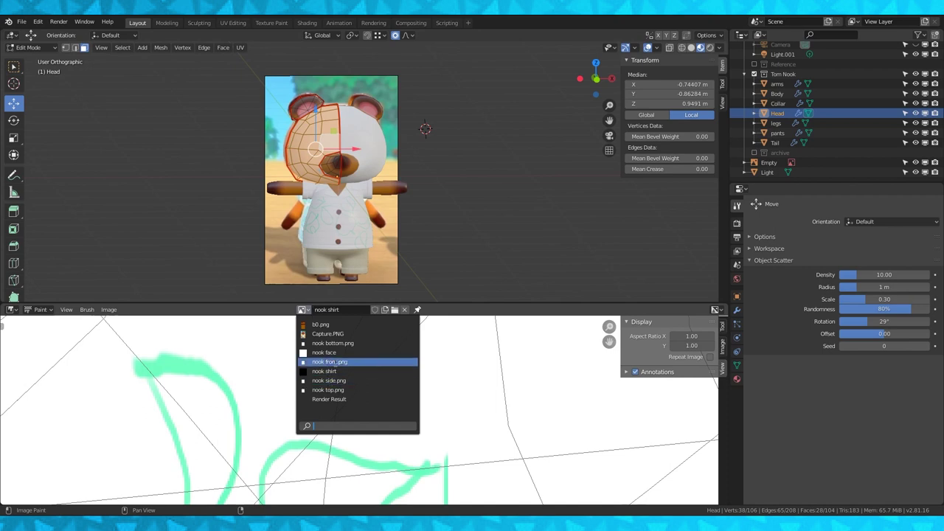
left_click(378, 385)
- Switch the head to Texture Paint mode for painting the face texture
left_click(28, 47)
left_click(37, 116)
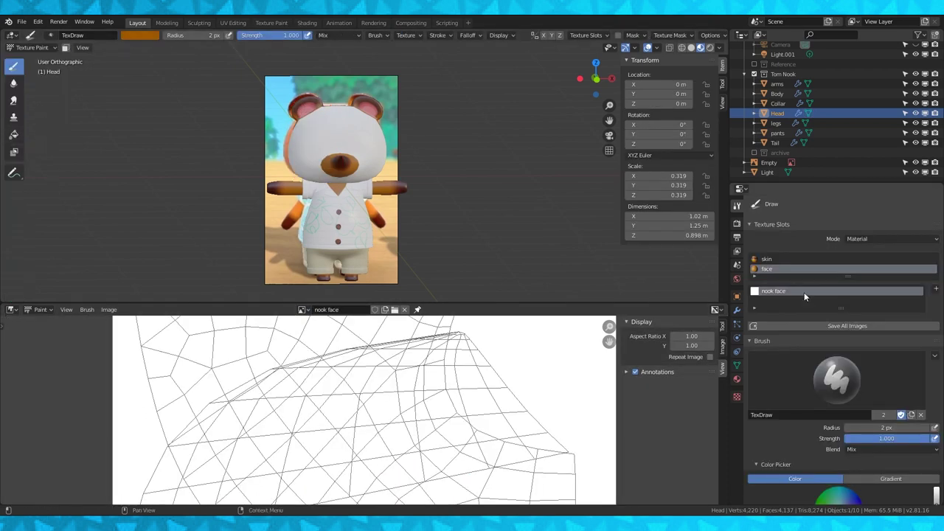
scroll(809, 391, "down", 5)
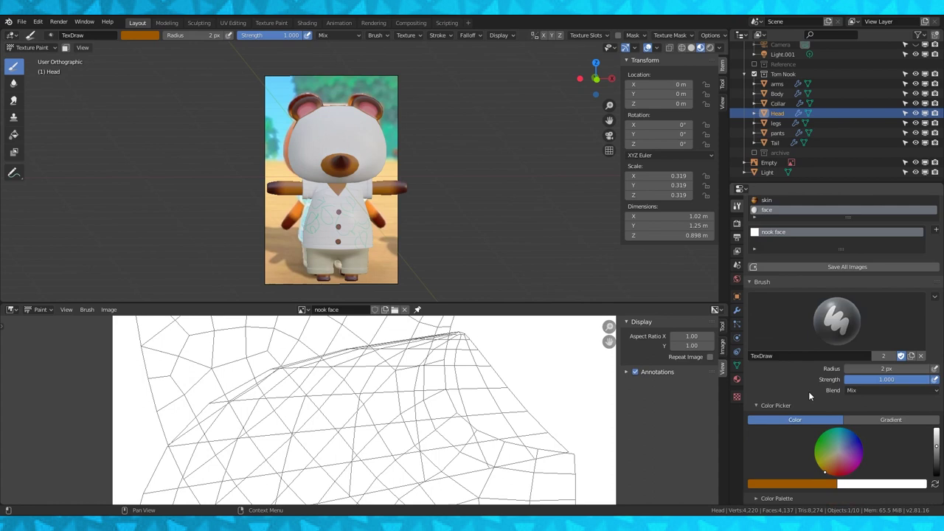
- Fill the "nook face" image with the pale green fill colour and paint an orange-brown blob on it with a 20 px Draw brush
left_click(13, 133)
left_click(335, 357)
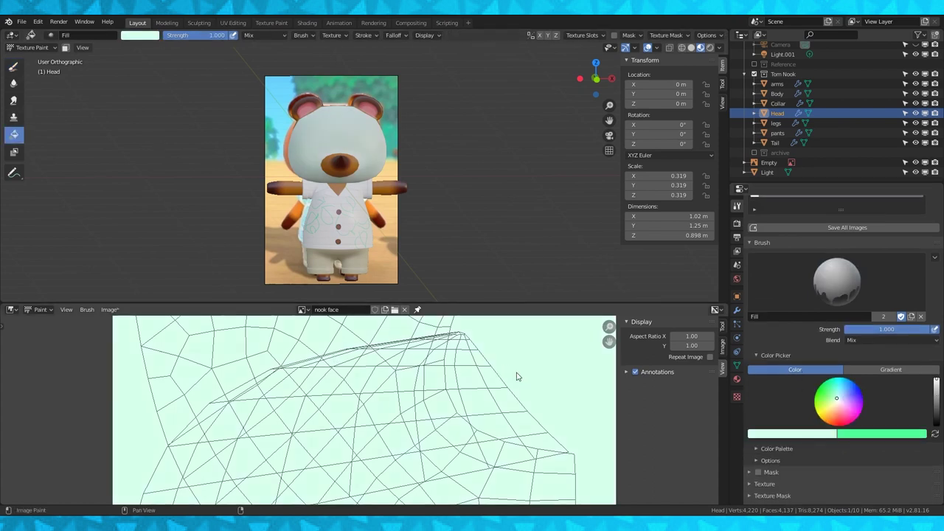
left_click(12, 66)
type("f20")
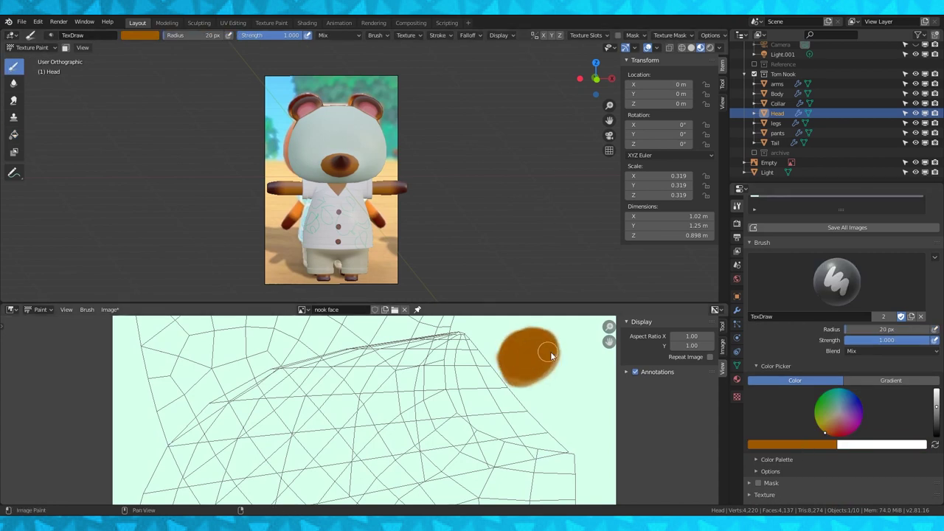
- Sample the blob's orange-brown as the Fill colour and flood the whole "nook face" background with it
left_click(14, 135)
left_click(808, 434)
left_click(832, 402)
left_click(535, 344)
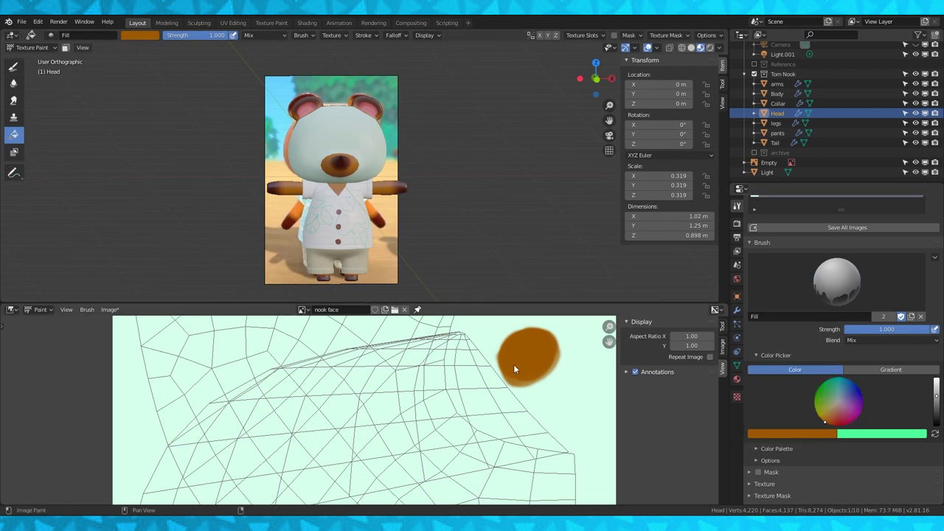
left_click(568, 400)
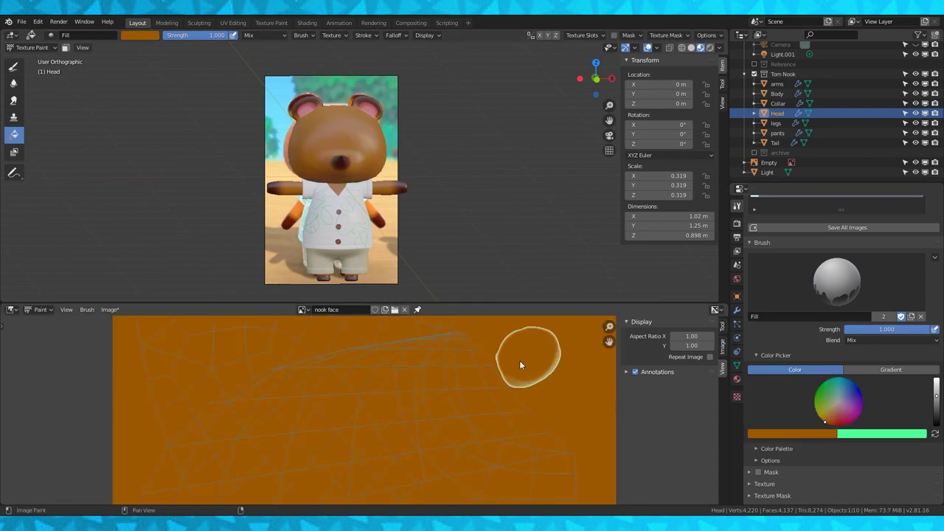
- Set the Draw brush's secondary colour to the dark brown sampled from the end of the character's arm
left_click(16, 68)
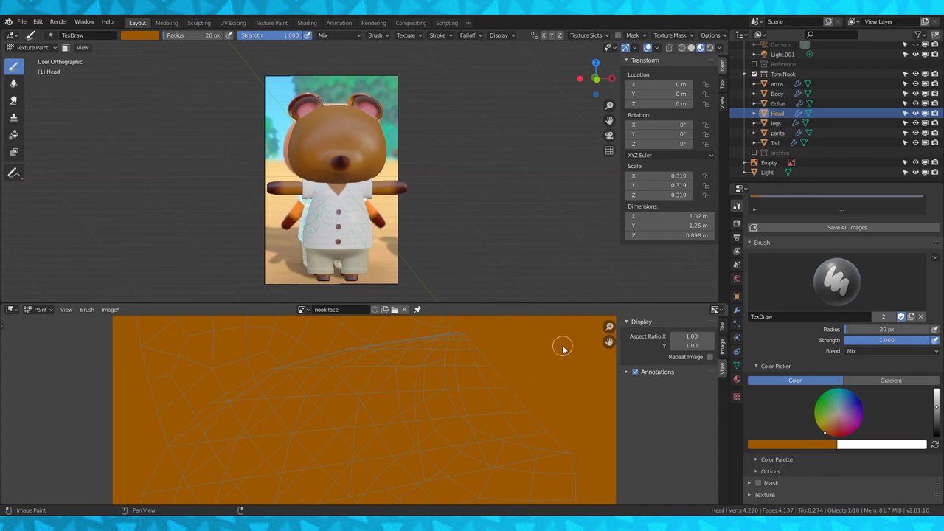
scroll(563, 349, "down", 2)
left_click(691, 48)
scroll(398, 180, "up", 6)
middle_click_drag(387, 179, 612, 193, "shift")
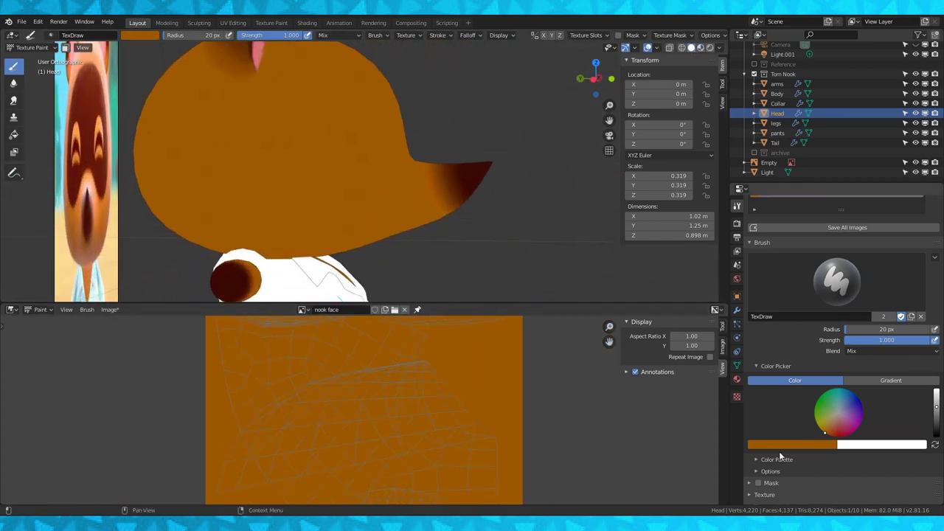
left_click(492, 163)
left_click(879, 443)
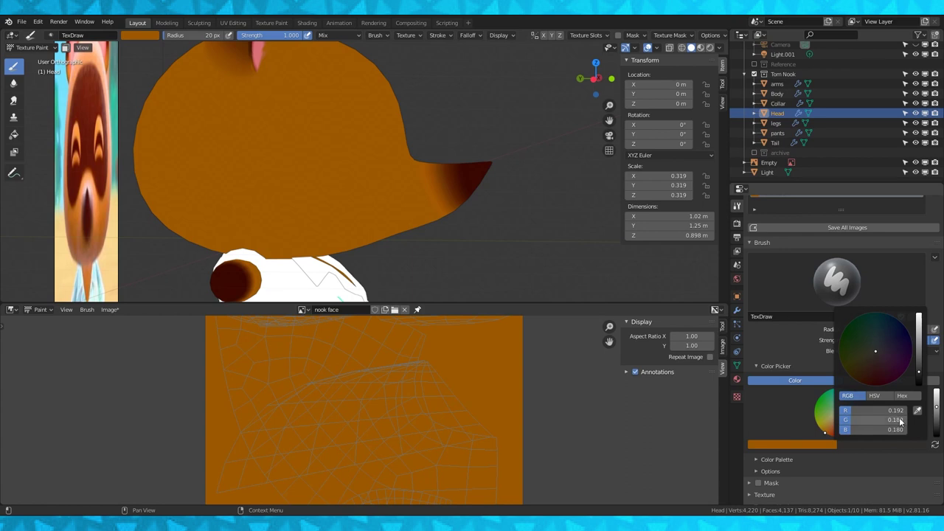
left_click(917, 415)
left_click(233, 279)
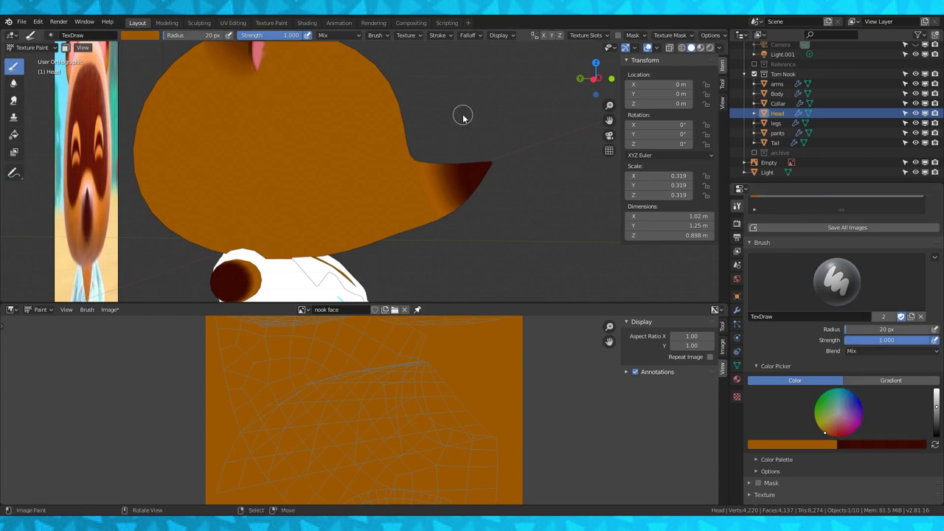
- Show the head from the front in wireframe so the reference face is visible beside the whole "nook face" image
key("KP_1")
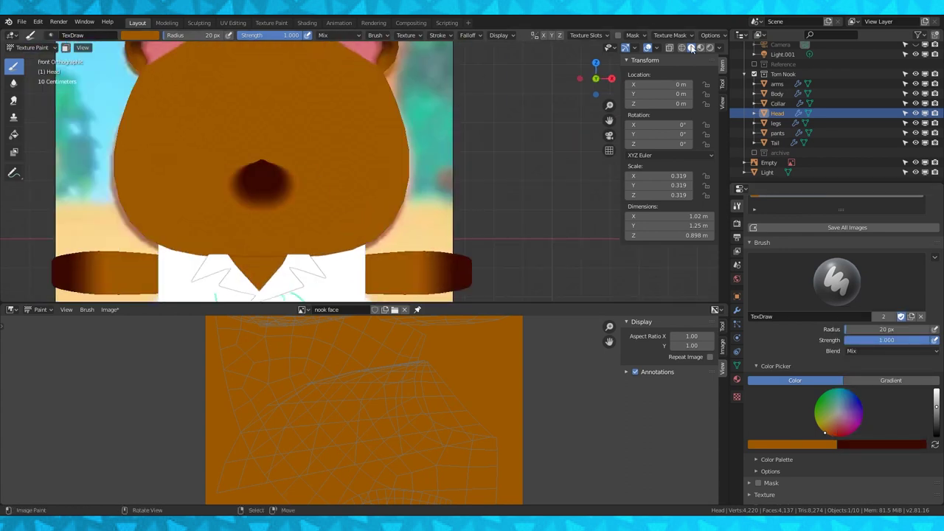
left_click(683, 48)
middle_click_drag(376, 133, 375, 137)
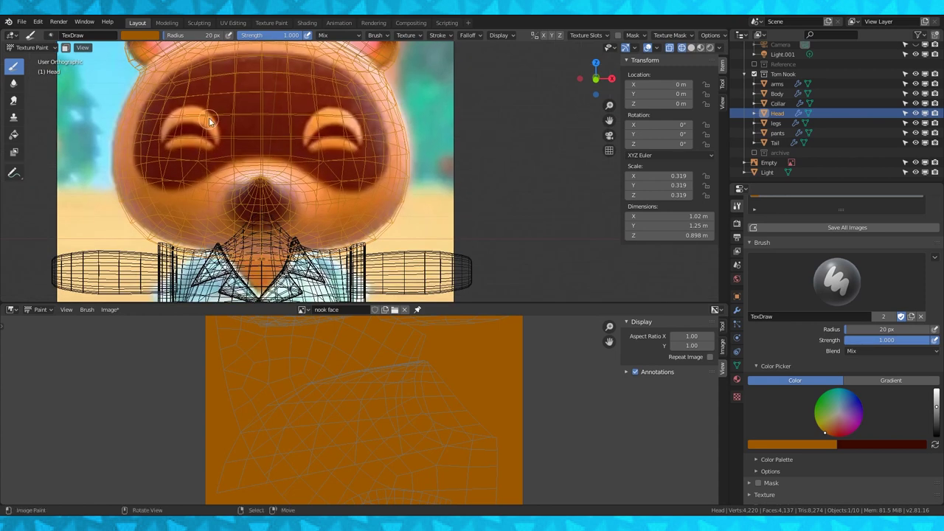
scroll(367, 391, "down", 2)
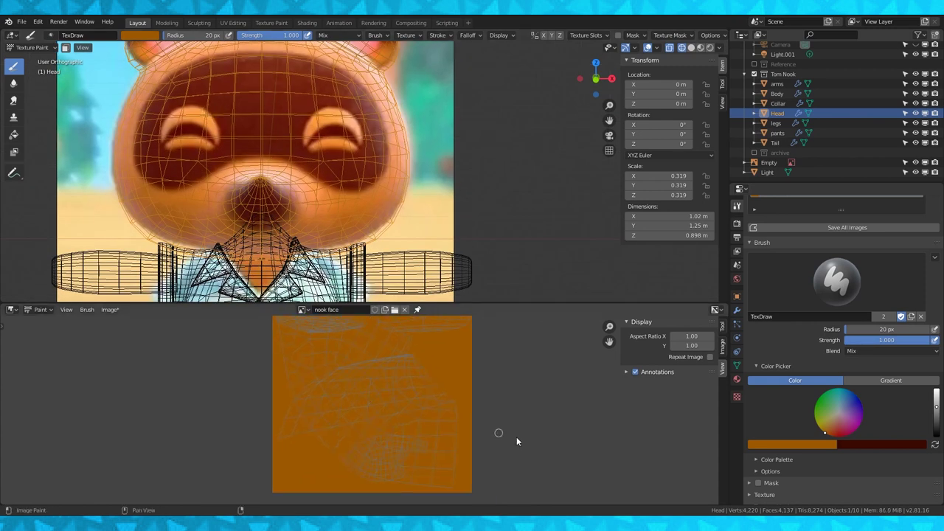
- Paint the raccoon eye mask in dark brown on the face texture, leaving an orange-brown eye area, and enlarge the brush to 28 px
left_click(937, 445)
mouse_move(146, 129)
left_mouse_down()
mouse_move(139, 150)
mouse_move(369, 171)
mouse_move(216, 62)
mouse_move(150, 119)
mouse_move(166, 112)
mouse_move(156, 136)
left_mouse_up()
left_click_drag(341, 332, 344, 362)
middle_click_drag(343, 362, 336, 393)
left_click_drag(325, 342, 379, 362)
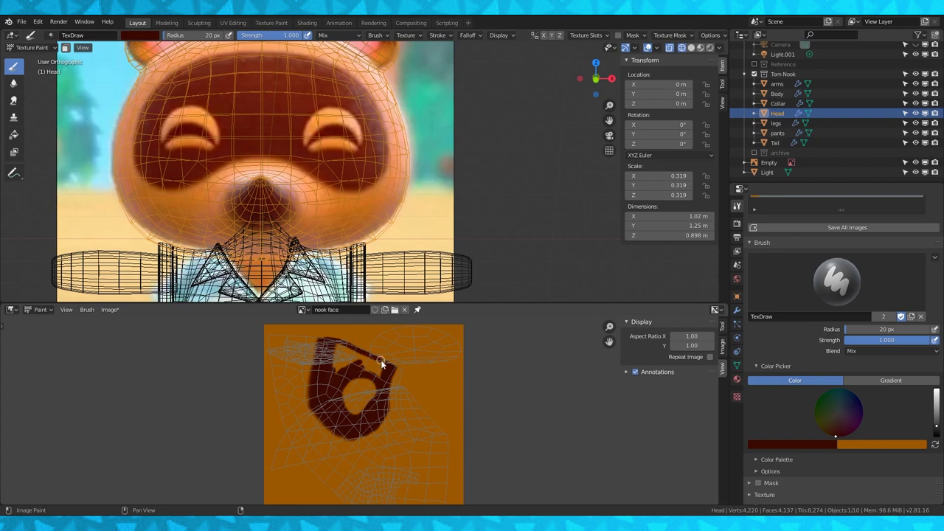
key("bracketright")
key("bracketright")
key("bracketright")
key("bracketright")
key("x")
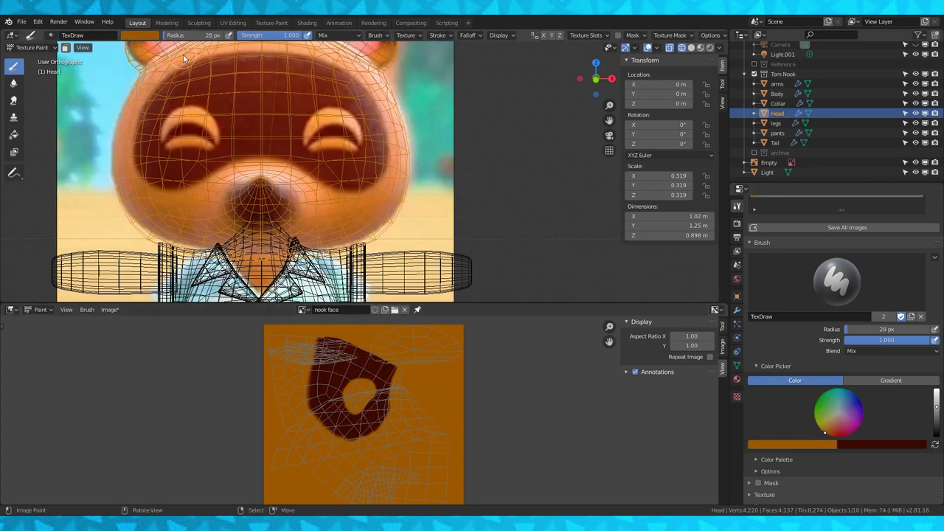
- Paint the dark brown closed-eye crescent inside the orange-brown eye area with a 5 px brush
left_click(935, 445)
key("f")
left_click(163, 151)
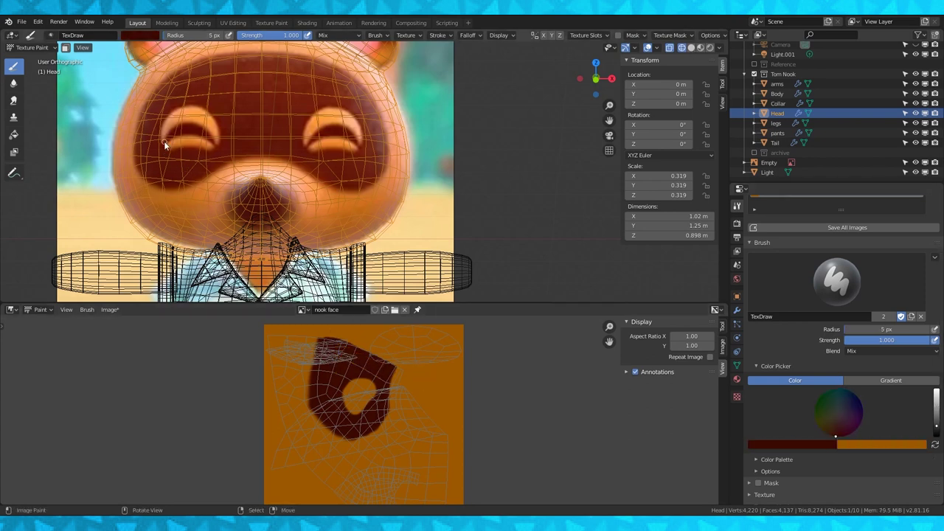
scroll(377, 393, "up", 4)
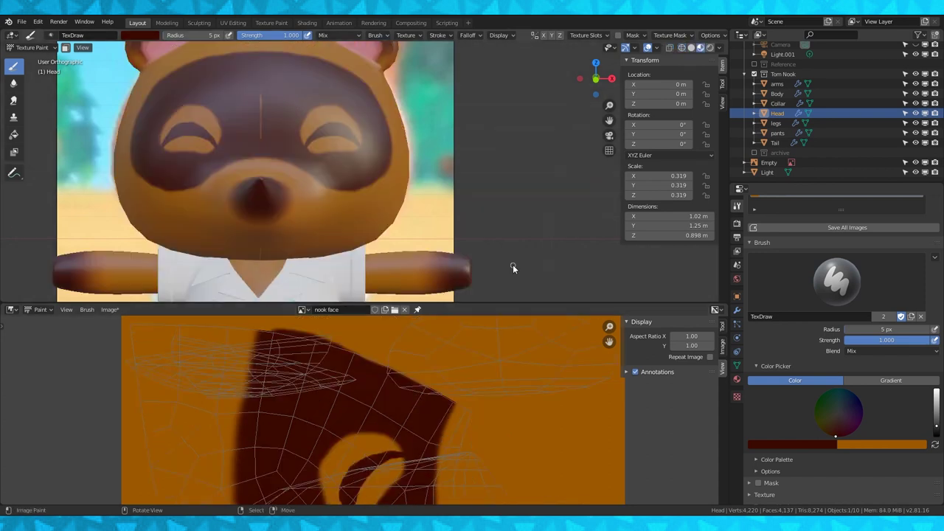
- Examine the painted face on the model from several angles, including in rendered shading
scroll(451, 177, "down", 8)
scroll(451, 177, "up", 5)
scroll(392, 433, "up", 2)
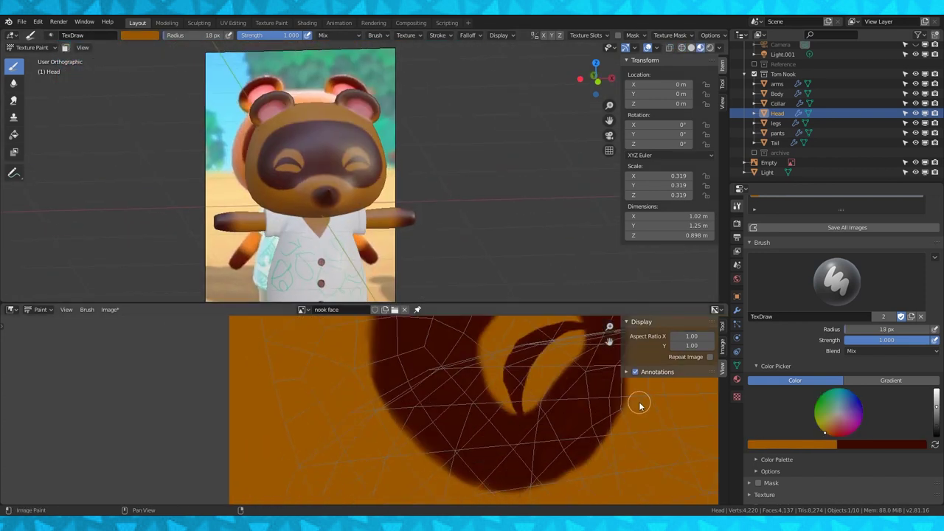
scroll(391, 442, "down", 4)
scroll(487, 144, "down", 4)
middle_click_drag(516, 143, 487, 145)
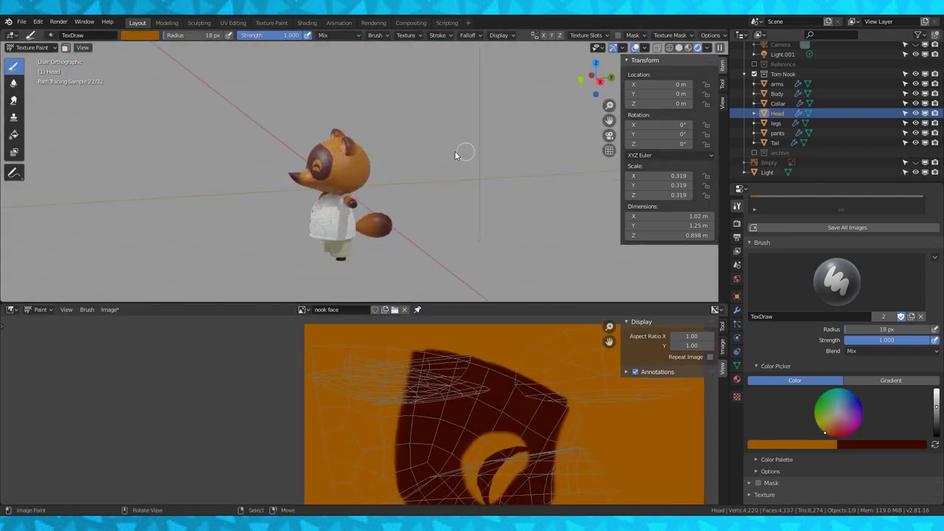
mouse_move(464, 154)
middle_mouse_down()
mouse_move(441, 157)
mouse_move(464, 215)
middle_mouse_up()
scroll(420, 184, "up", 2)
key("KP_1")
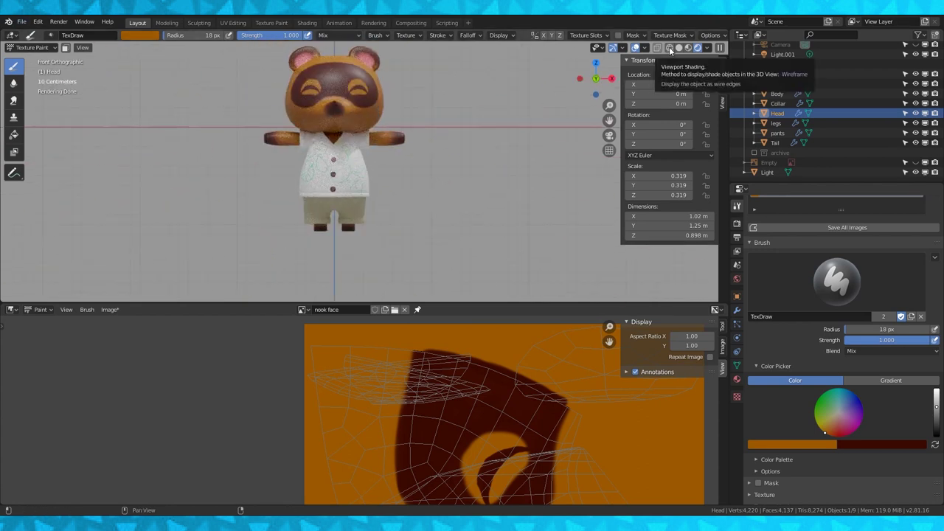
middle_click_drag(514, 118, 483, 143)
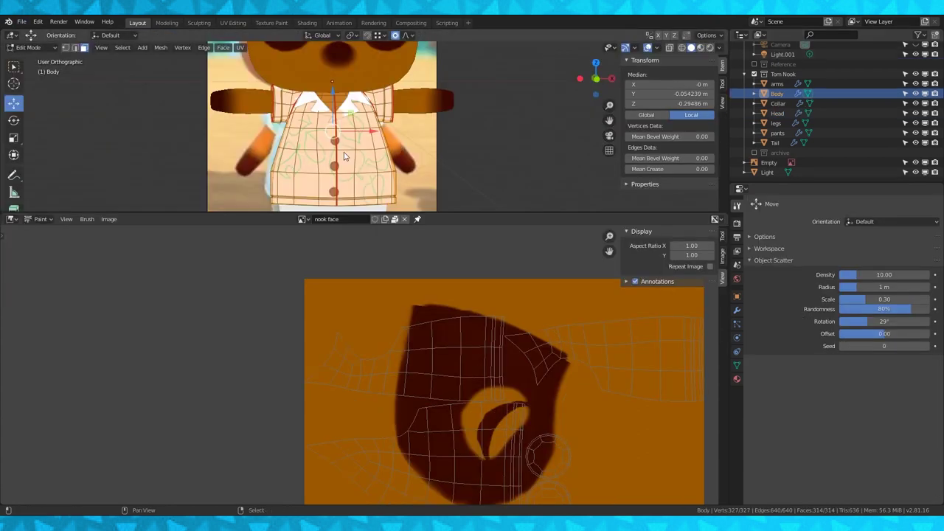
- Clear the seam along the front centre edge loop of the shirt body
mouse_move(344, 155)
middle_mouse_down()
mouse_move(402, 158)
mouse_move(413, 147)
middle_mouse_up()
left_click(682, 48)
middle_click_drag(464, 101, 424, 130)
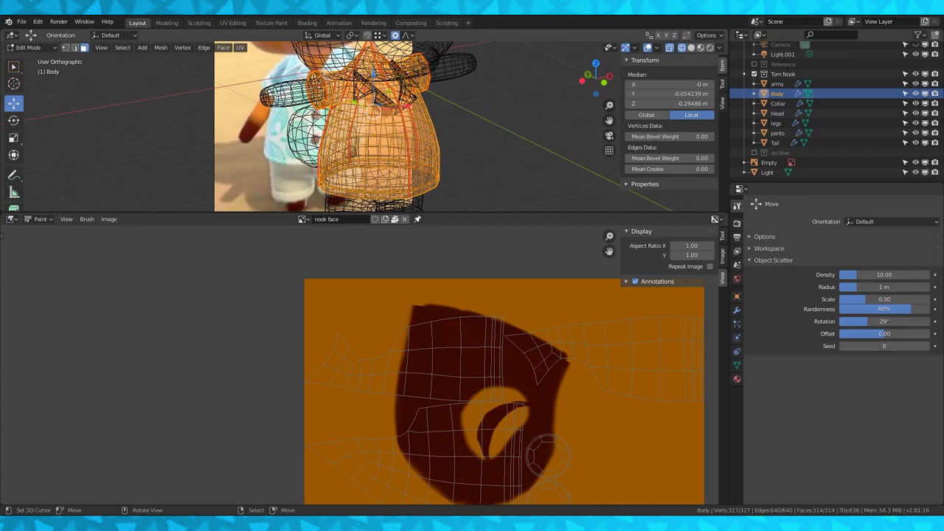
left_click(65, 47)
left_click(407, 132, "alt")
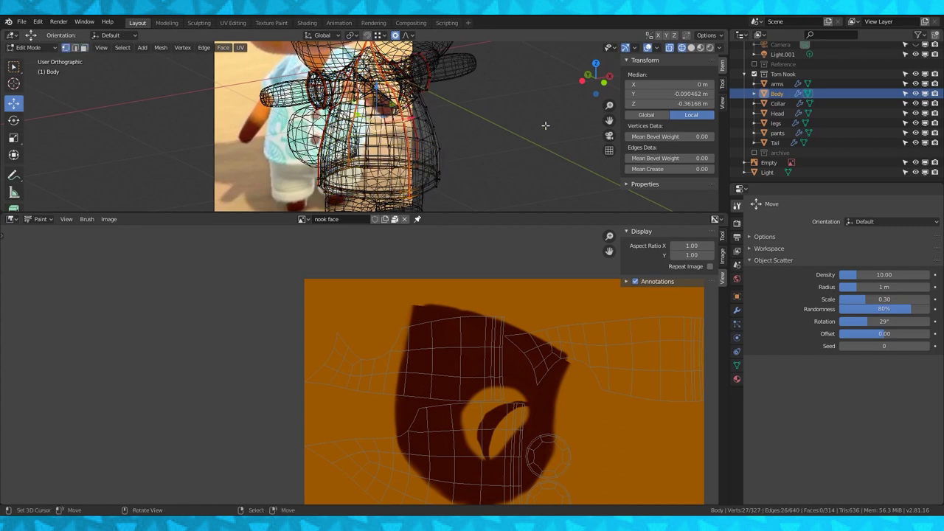
middle_click_drag(545, 125, 514, 123)
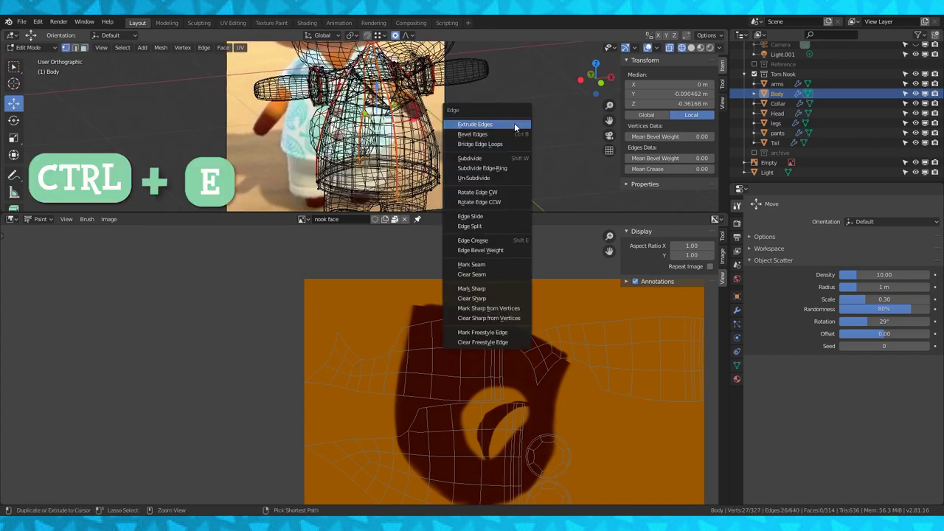
key("ctrl+e")
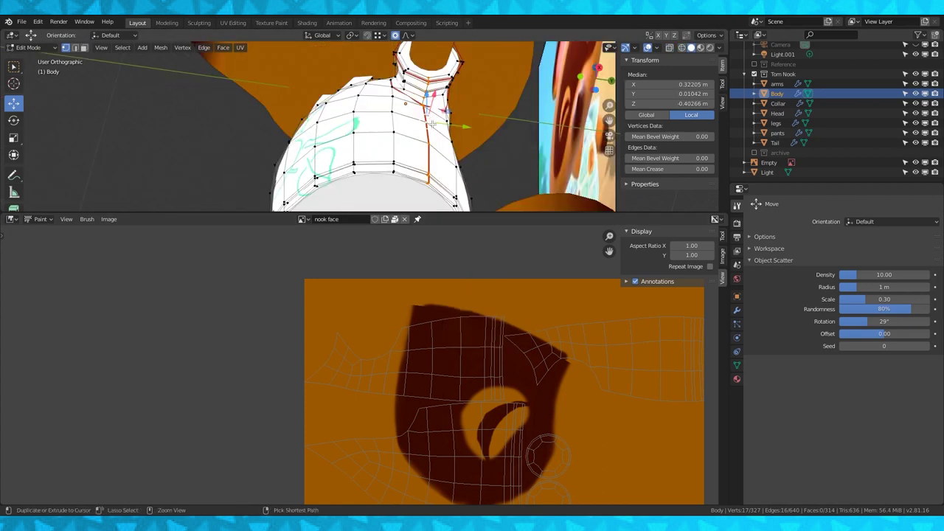
- Mark seams along the edge loops running down both sides of the shirt body
key("ctrl+e")
left_click(399, 192)
middle_click_drag(392, 115, 503, 170)
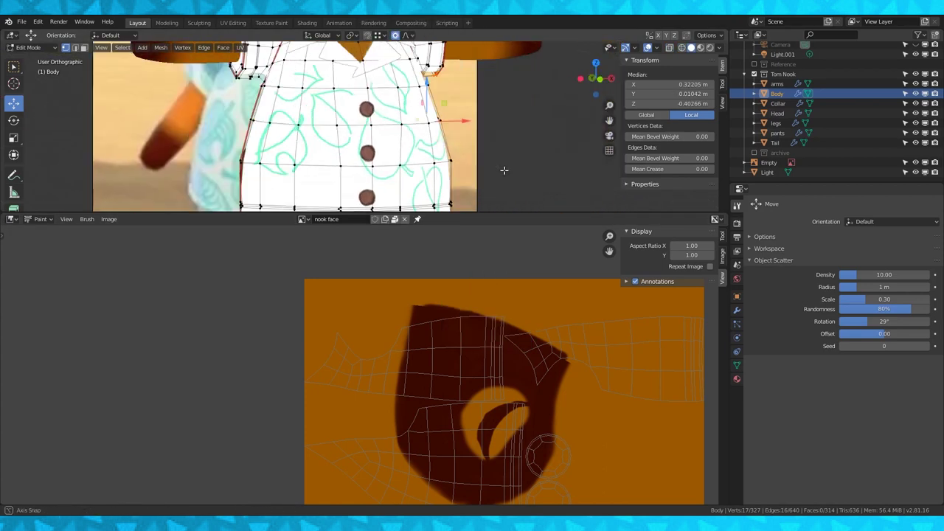
middle_click_drag(347, 152, 431, 140)
right_click(425, 137, "alt")
key("ctrl+e")
left_click(401, 190)
middle_click_drag(401, 190, 457, 151)
key("ctrl+e")
left_click(424, 180)
- Unwrap the entire shirt body mesh and display its UV layout in the UV Editor
left_click(682, 48)
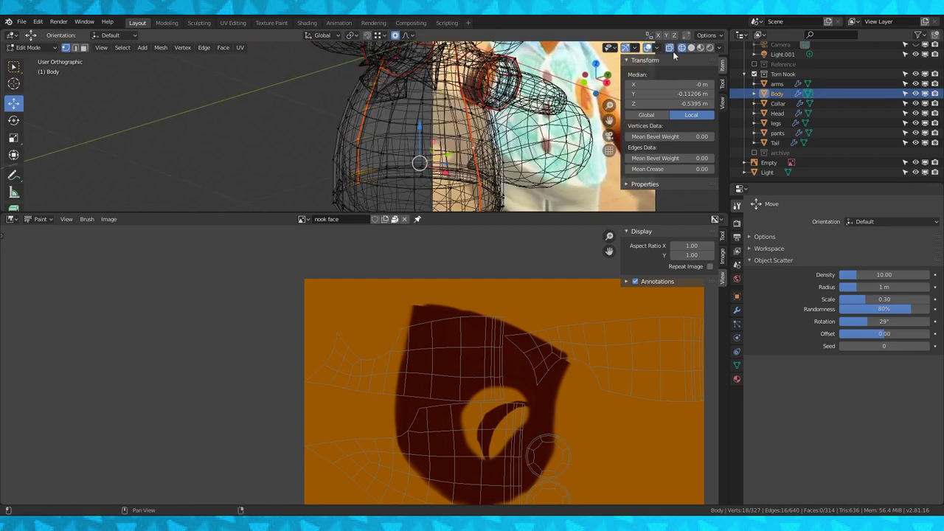
mouse_move(472, 118)
middle_mouse_down()
mouse_move(546, 140)
mouse_move(526, 112)
middle_mouse_up()
scroll(531, 110, "down", 2)
key("alt+z")
key("a")
key("KP_1")
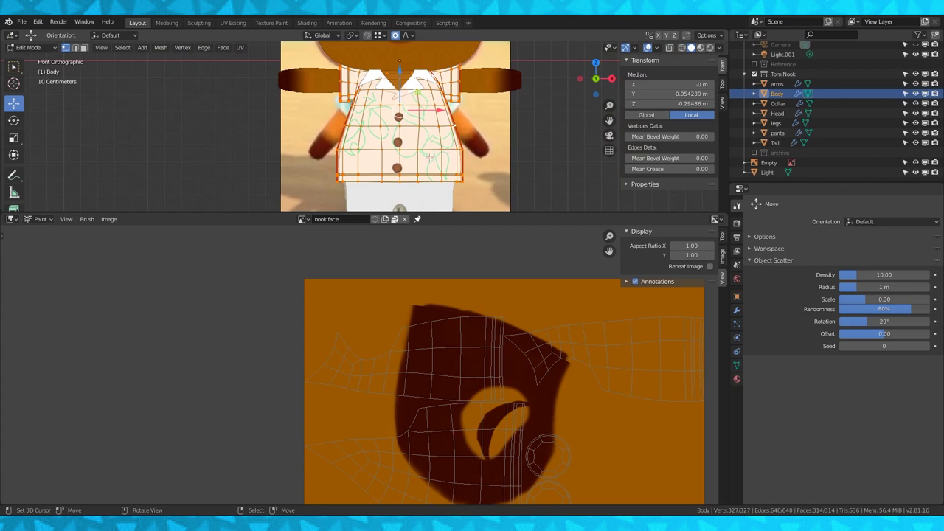
key("u")
left_click(411, 138)
left_click(12, 219)
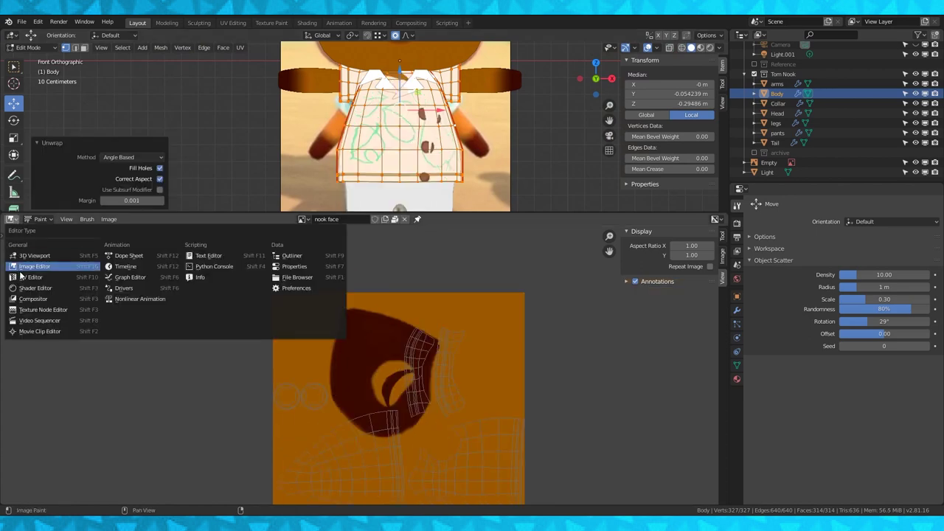
left_click(22, 278)
middle_click_drag(534, 434, 532, 366)
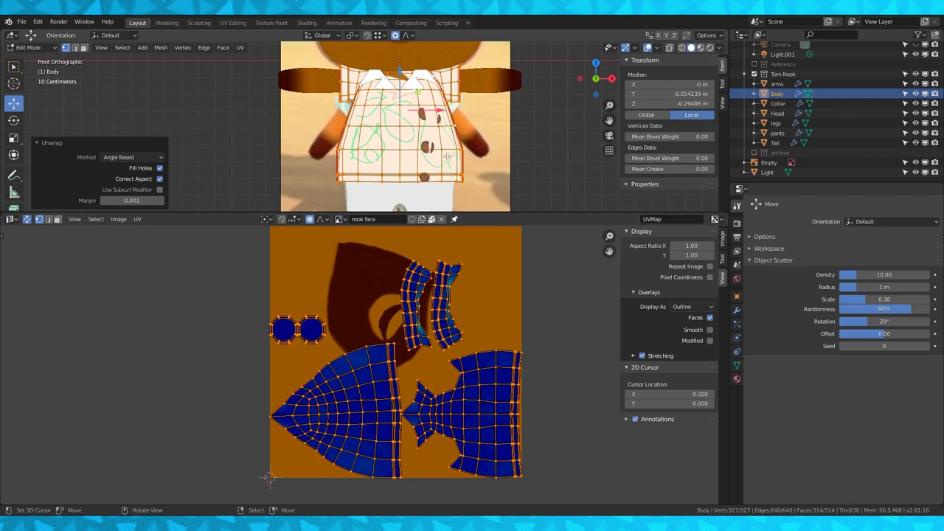
- Leave the shirt body and open the collar mesh for editing
key("Tab")
left_click(380, 75)
key("Tab")
scroll(379, 71, "up", 7)
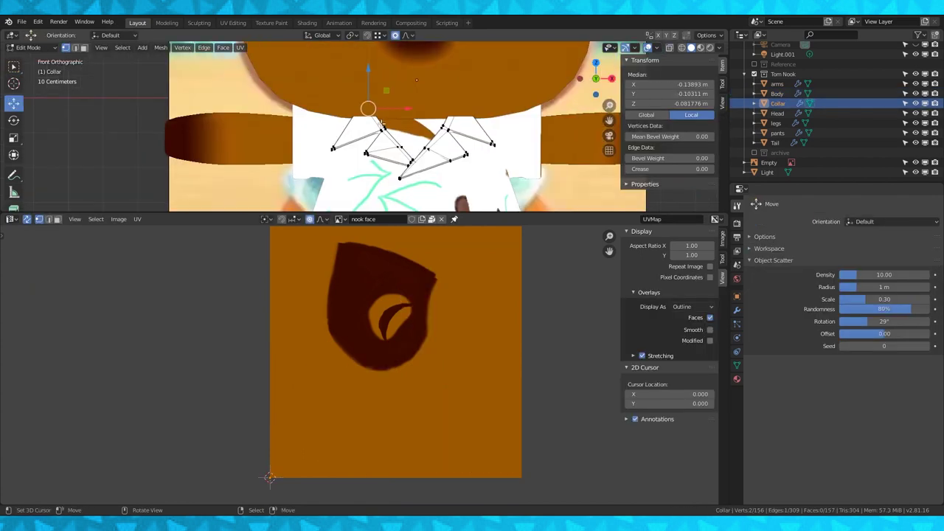
middle_click_drag(344, 154, 382, 158)
- Select the outer faces of the collar's first front flap in face select mode
key("3")
right_click(344, 166)
right_click(363, 142, "shift")
right_click(426, 134, "shift")
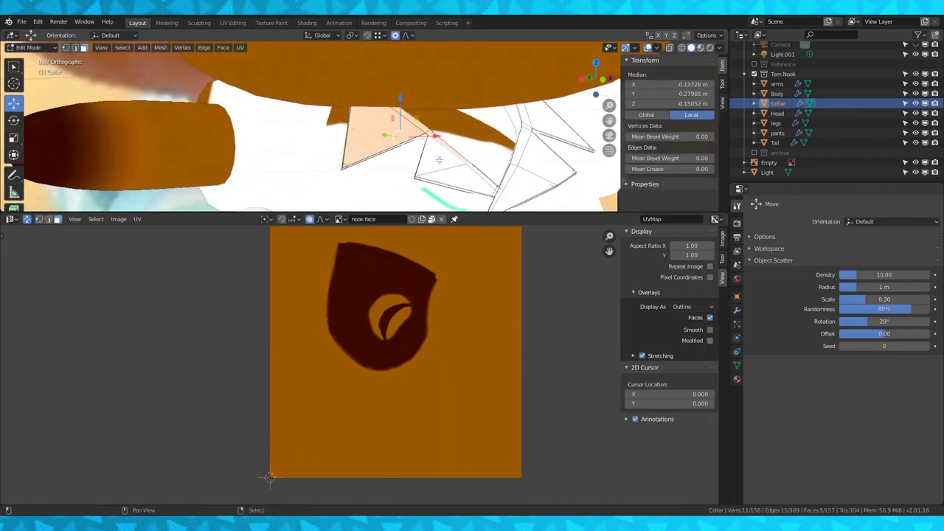
right_click(437, 159, "shift")
right_click(467, 180, "shift")
right_click(497, 188, "shift")
scroll(399, 186, "up", 2)
right_click(427, 171, "shift")
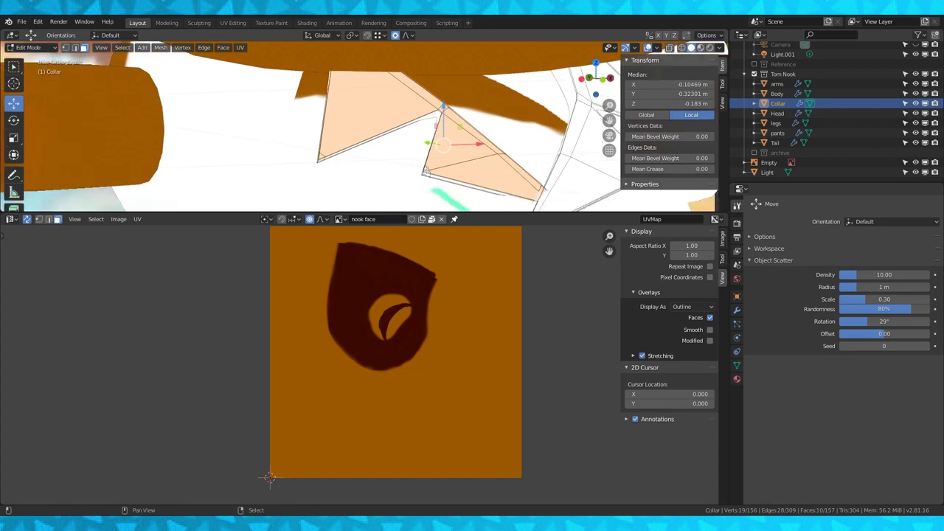
- Hide the head and add the remaining outer collar faces, around the neck and on the other flap, to the selection
left_click(916, 112)
middle_click_drag(441, 58, 372, 124, "shift")
scroll(415, 127, "down", 3)
right_click(368, 133, "shift")
scroll(391, 81, "up", 1)
right_click(404, 118, "shift")
middle_click_drag(399, 65, 375, 137, "shift")
right_click(397, 87, "shift")
right_click(169, 115, "shift")
scroll(170, 115, "down", 3)
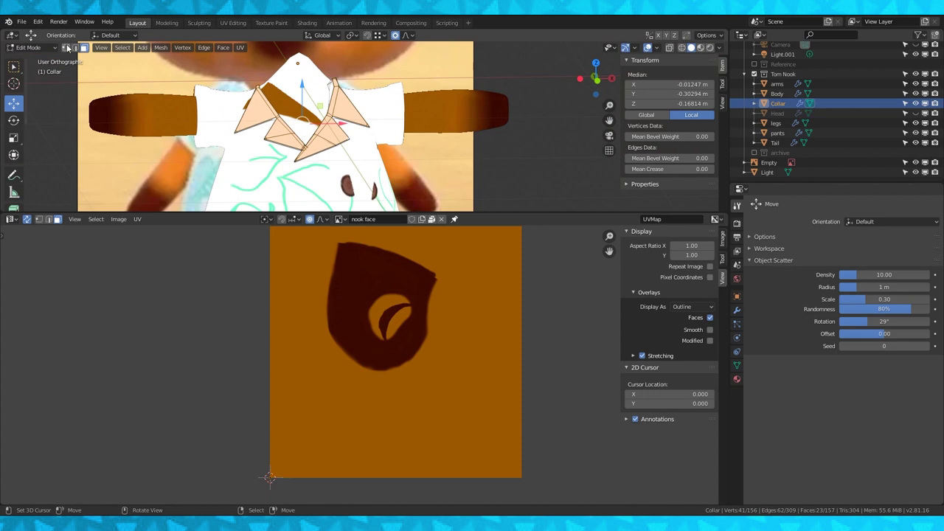
- Select the boundary loop of the chosen outer collar faces and mark it as a seam
left_click(122, 47)
mouse_move(166, 196)
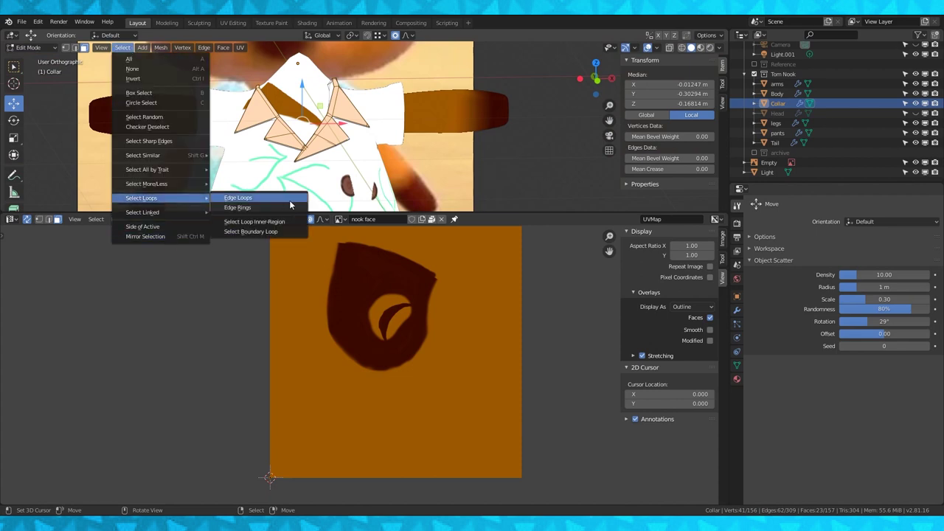
left_click(285, 233)
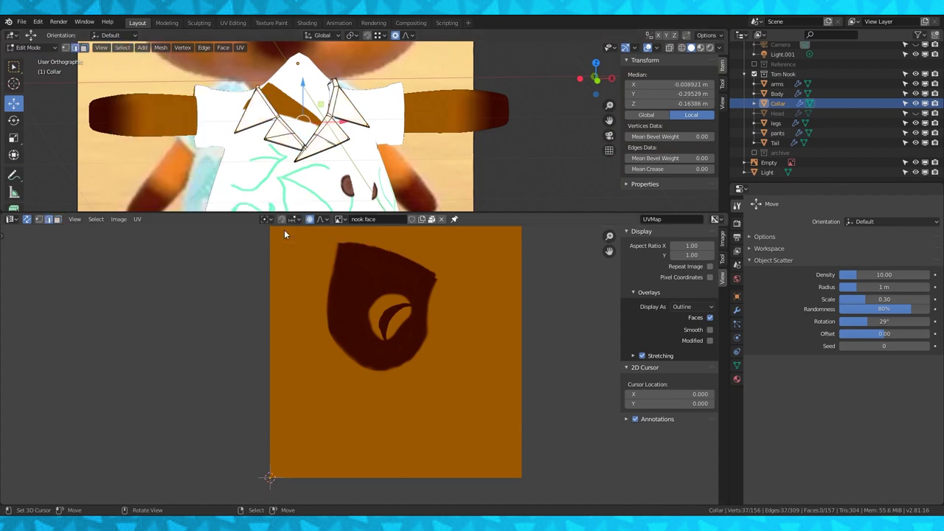
scroll(344, 114, "up", 4)
key("ctrl+e")
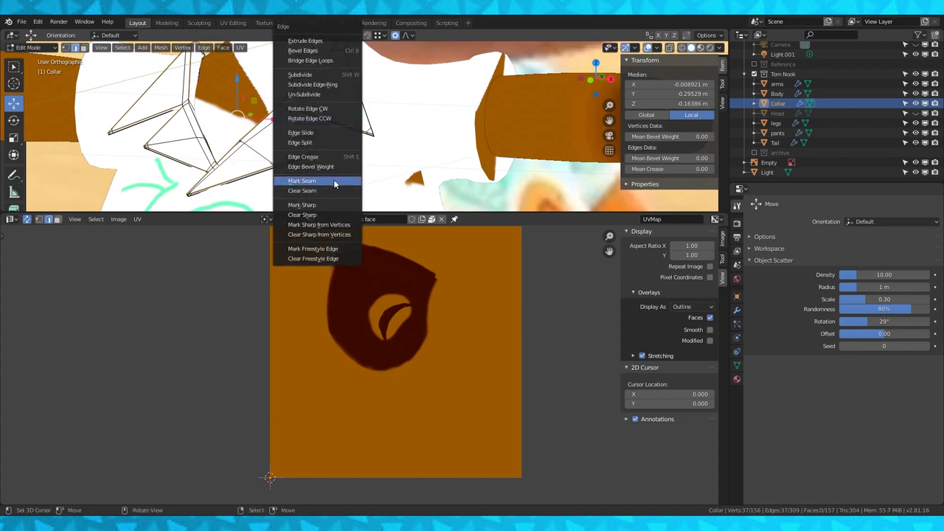
left_click(301, 181)
- Select the entire collar mesh and unwrap it along the new seams
middle_click_drag(338, 135, 364, 167)
scroll(383, 146, "down", 3)
key("a")
key("u")
left_click(383, 146)
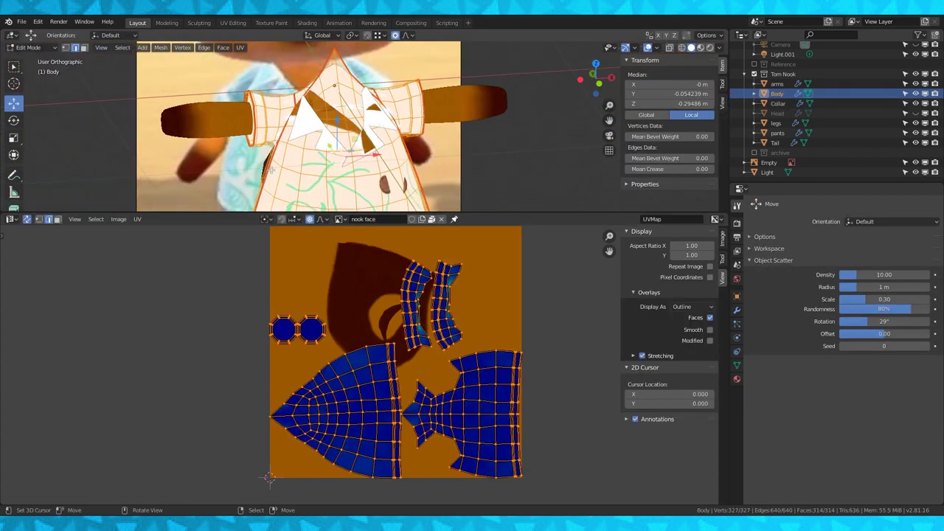
- Turn the UV Editor into an Image Editor in Paint mode and display the nook shirt image
left_click(12, 219)
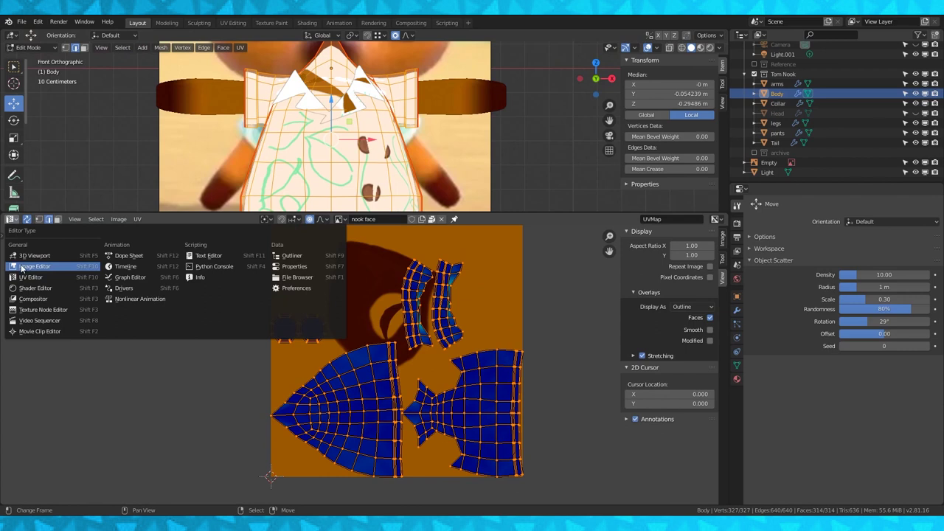
left_click(24, 267)
left_click(41, 219)
left_click(44, 241)
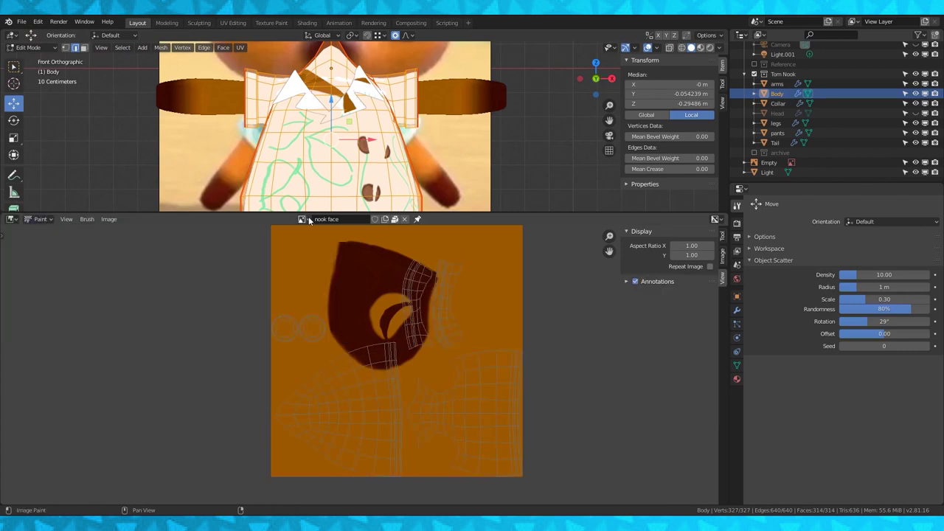
left_click(302, 219)
left_click(324, 280)
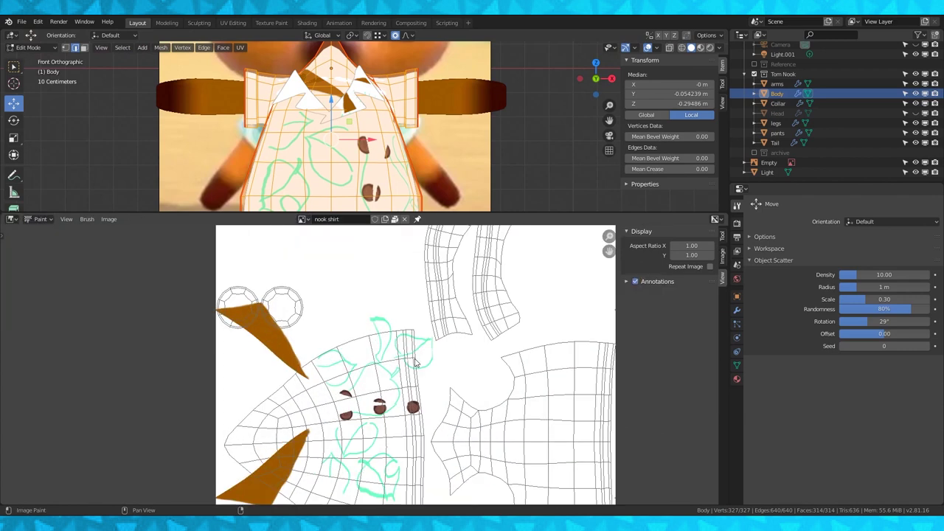
middle_click_drag(401, 140, 415, 140, "shift")
- Put the shirt body in Texture Paint mode and make white the active brush color, with orange-brown as the secondary color
left_click(736, 222)
left_click(29, 48)
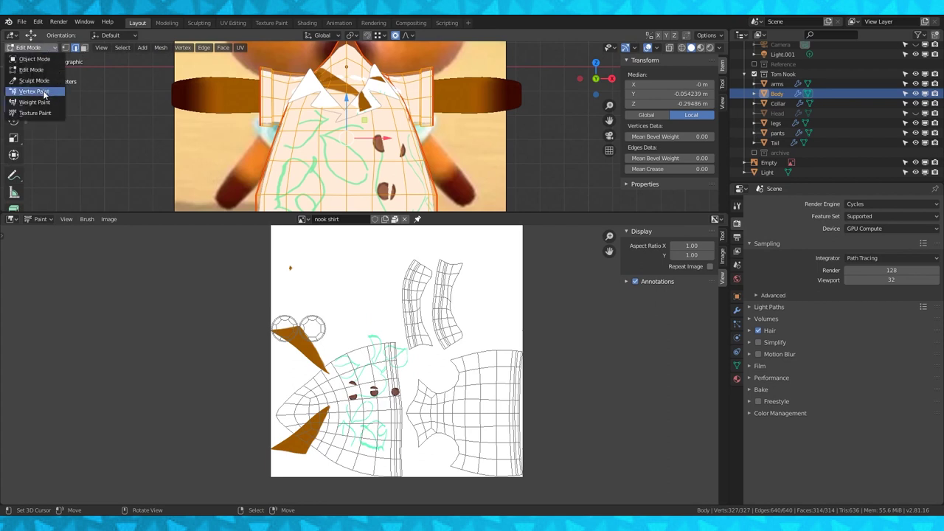
left_click(42, 116)
scroll(858, 326, "up", 1, "ctrl")
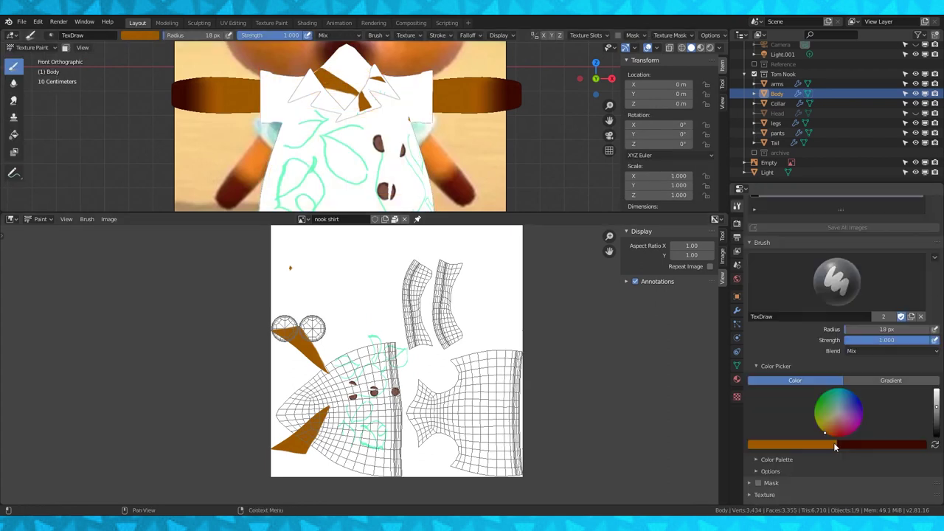
left_click(891, 445)
left_click_drag(867, 430, 911, 430)
left_click(850, 397)
left_click(935, 445)
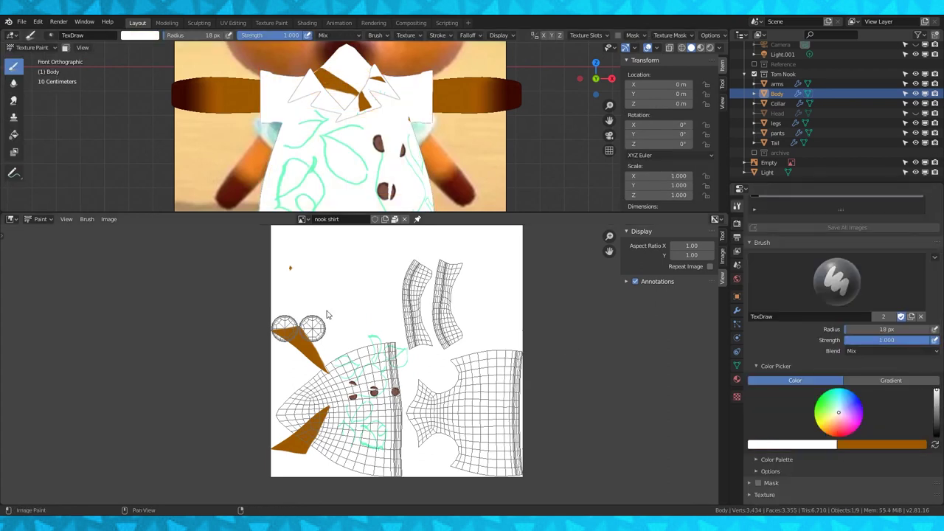
- Paint over the old artwork on the nook shirt image in white with a 57 px brush
key("f")
left_click(349, 314)
mouse_move(291, 269)
left_mouse_down()
mouse_move(406, 379)
mouse_move(325, 466)
left_mouse_up()
scroll(440, 154, "down", 2)
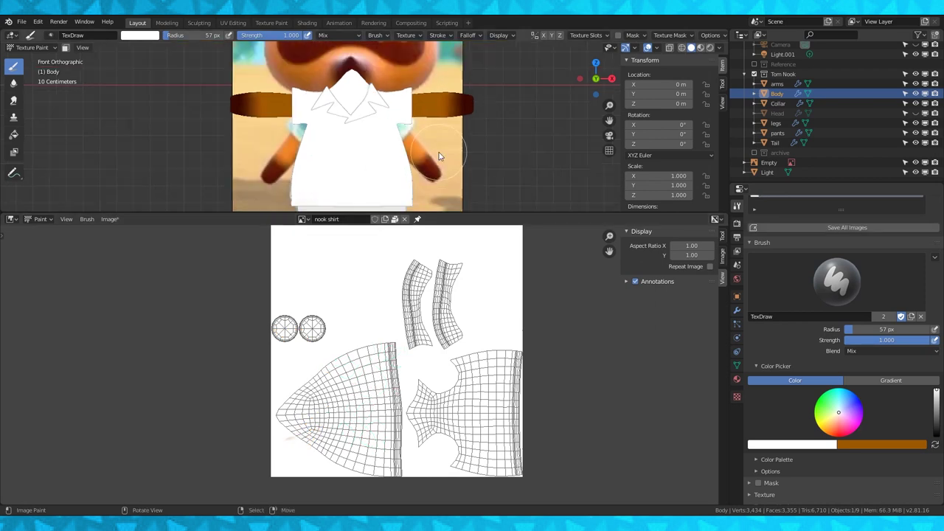
- Paint the shirt's front and back neck opening orange-brown with a 17 px brush, and unhide the head
scroll(441, 154, "up", 2)
mouse_move(369, 119)
middle_mouse_down()
mouse_move(452, 130)
mouse_move(407, 111)
mouse_move(435, 141)
middle_mouse_up()
key("x")
key("f")
left_click(527, 177)
middle_click_drag(509, 163, 472, 148)
left_click_drag(409, 103, 383, 152)
middle_click_drag(383, 151, 369, 122)
mouse_move(358, 92)
left_mouse_down()
mouse_move(395, 73)
mouse_move(410, 92)
left_mouse_up()
middle_click_drag(405, 141, 428, 125)
left_click(915, 114)
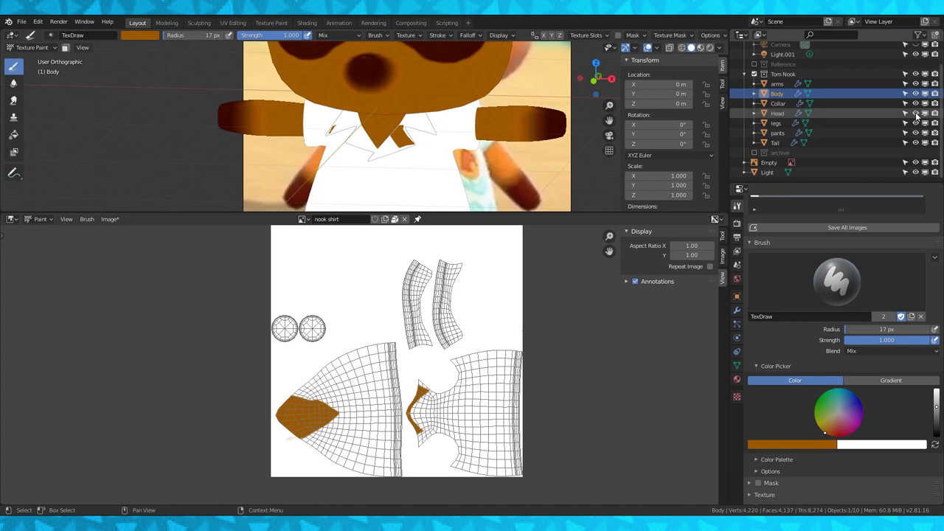
- Leave Texture Paint mode, open the collar mesh for editing, and show its unwrapped layout in the UV Editor
mouse_move(347, 141)
middle_mouse_down()
mouse_move(397, 149)
mouse_move(364, 135)
middle_mouse_up()
scroll(364, 136, "down", 1)
left_click(31, 48)
left_click(32, 61)
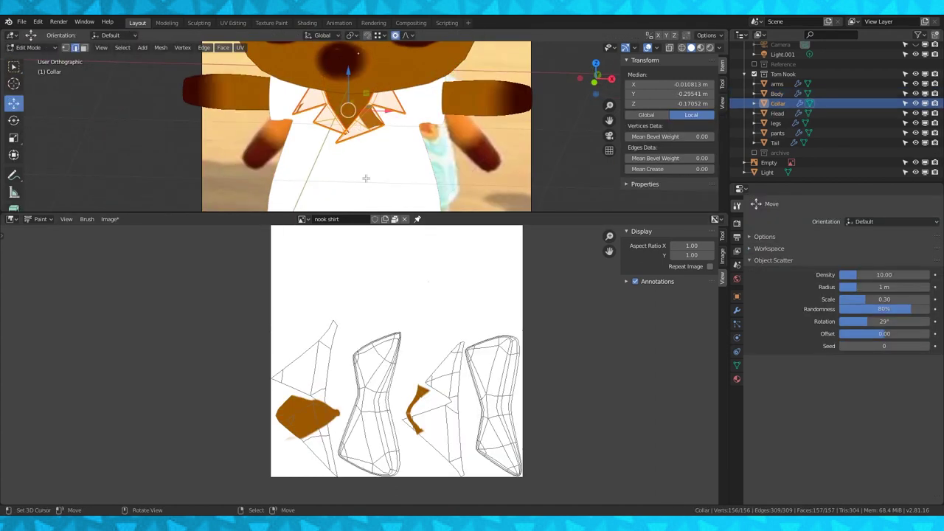
left_click(14, 219)
left_click(40, 274)
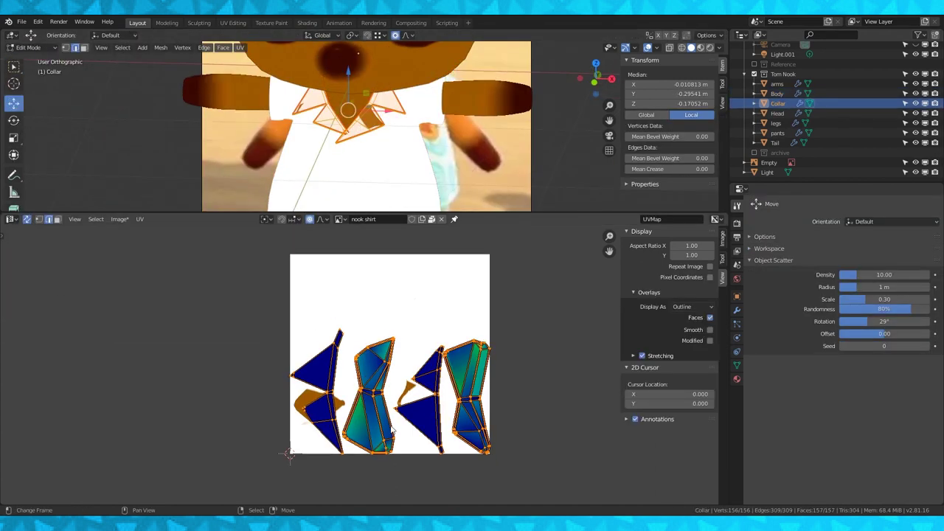
- Move the collar's UV islands up into the blank white area of the shirt image and scale them to fit
key("g")
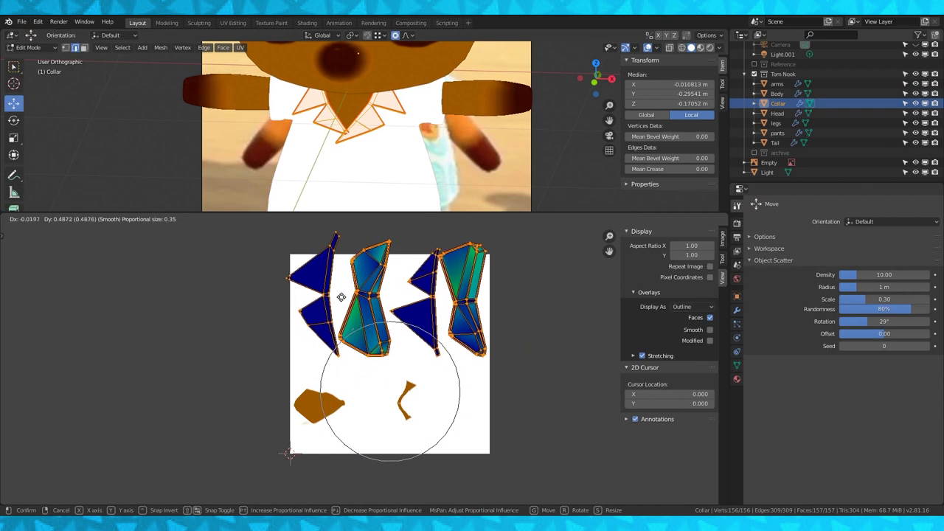
left_click(341, 298)
key("s")
left_click(357, 298)
key("g")
left_click(334, 306)
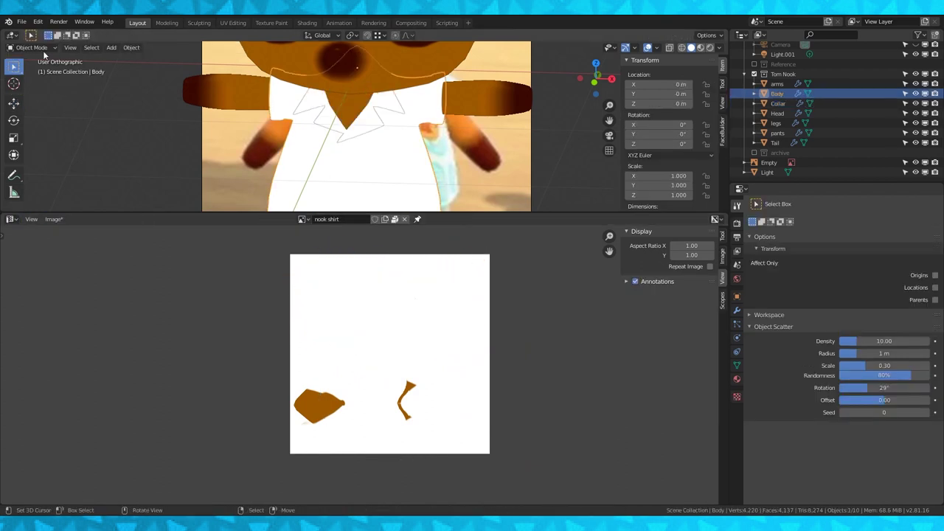
- Put the shirt body back into Texture Paint mode
left_click(29, 47)
left_click(45, 117)
left_click(82, 47)
left_click(103, 136)
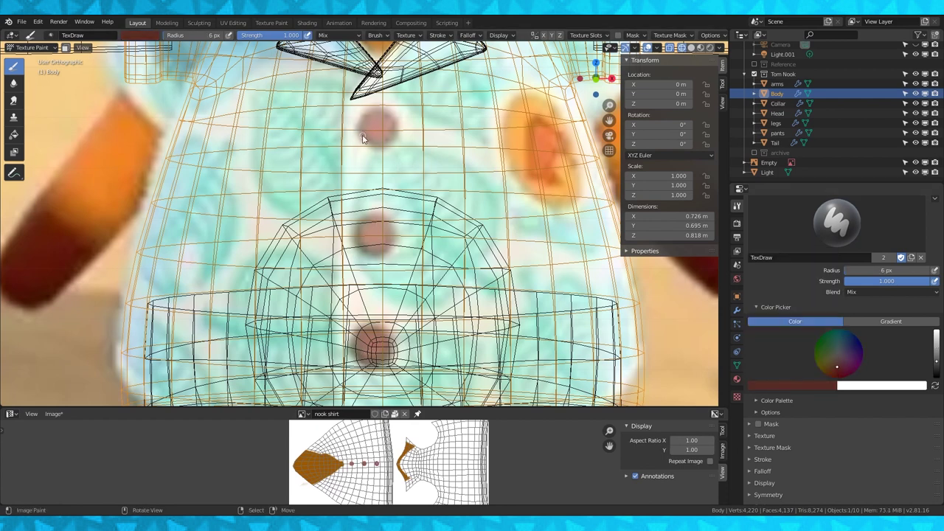
- Paint a filled orange circle with a red emblem inside it on the shirt front, beside the row of buttons
key("s")
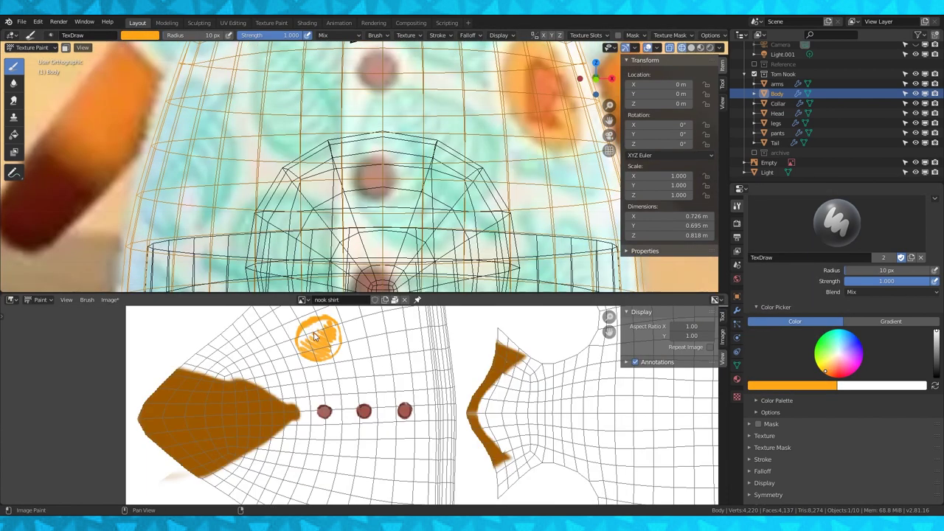
mouse_move(313, 332)
left_mouse_down()
mouse_move(324, 343)
mouse_move(329, 317)
left_mouse_up()
left_click(802, 387)
left_click(789, 312)
mouse_move(308, 348)
left_mouse_down()
mouse_move(331, 336)
mouse_move(307, 345)
mouse_move(321, 339)
mouse_move(310, 365)
left_mouse_up()
scroll(304, 334, "up", 5)
left_click(837, 370)
left_click_drag(333, 323, 329, 388)
- Paint thin light-green pattern lines across the shirt front with a 1 px brush
left_click_drag(937, 336, 937, 348)
key("f")
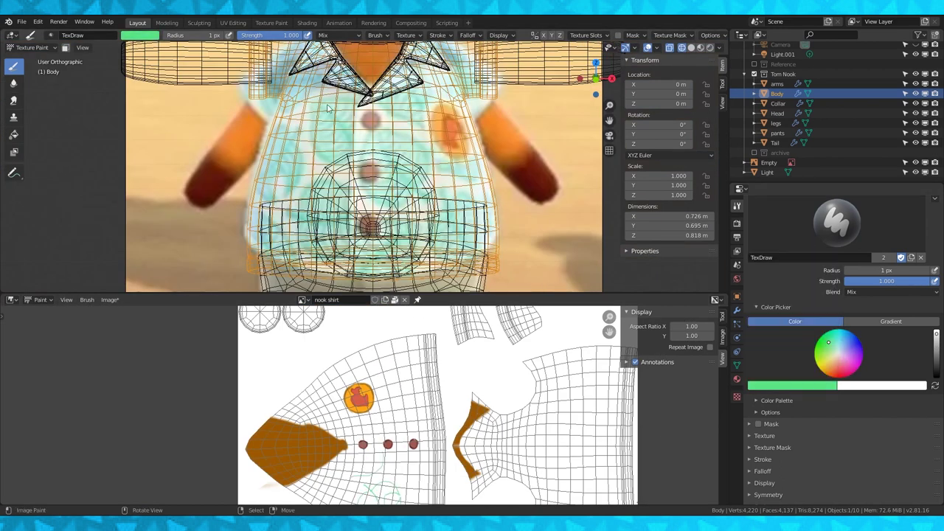
left_click_drag(361, 472, 391, 420)
left_click_drag(391, 420, 420, 377)
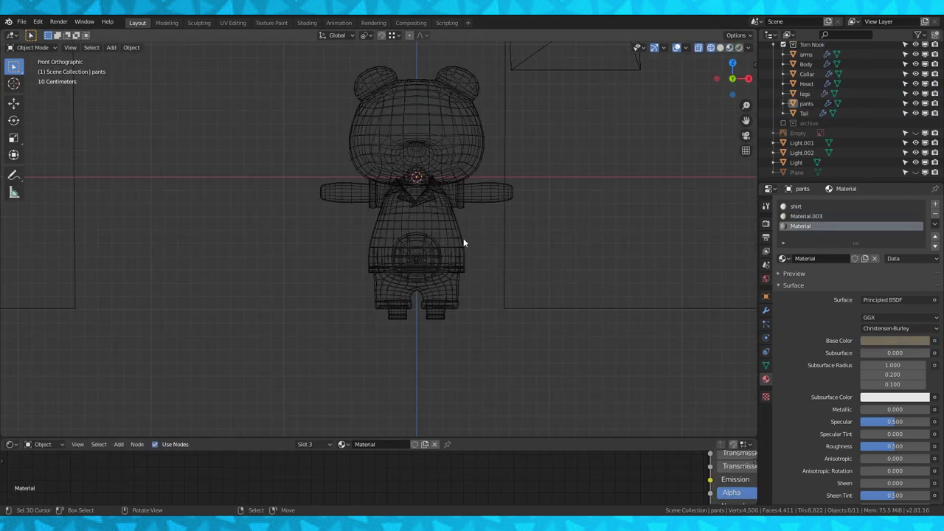
- Add an armature to the scene and move it down 0.63 m along Z
key("shift+a")
left_click(436, 245)
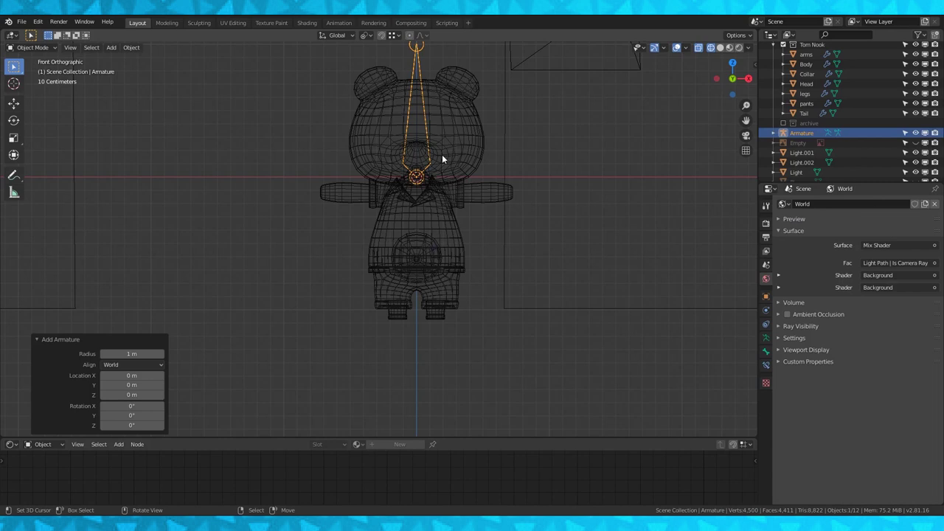
key("Tab")
key("g")
key("z")
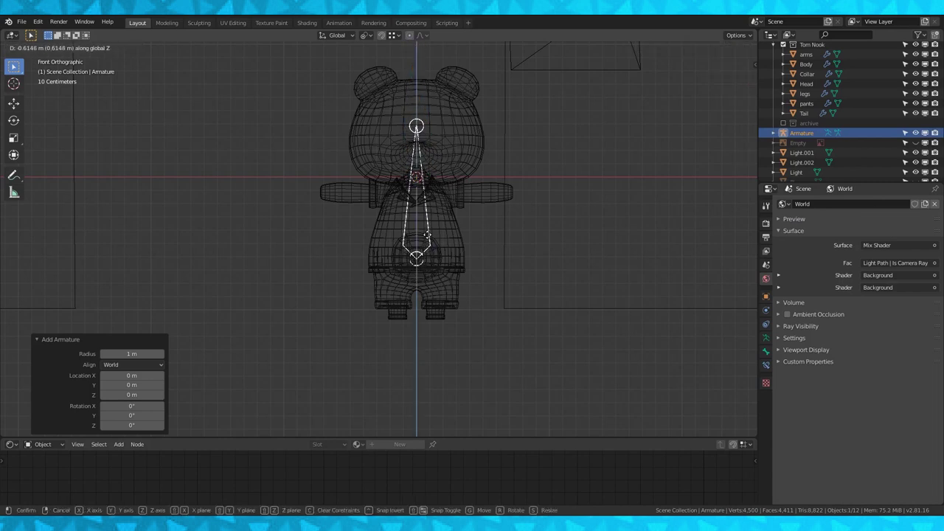
left_click(426, 240)
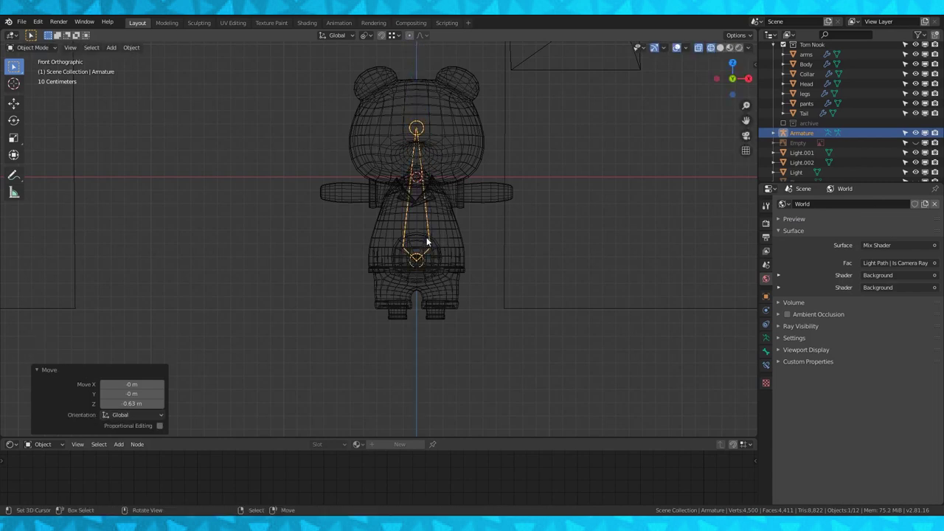
- In Edit Mode, lower the bone's tip about 0.719 m along Z so the bone stays within the torso
left_click(416, 129)
left_click(418, 126)
key("Tab")
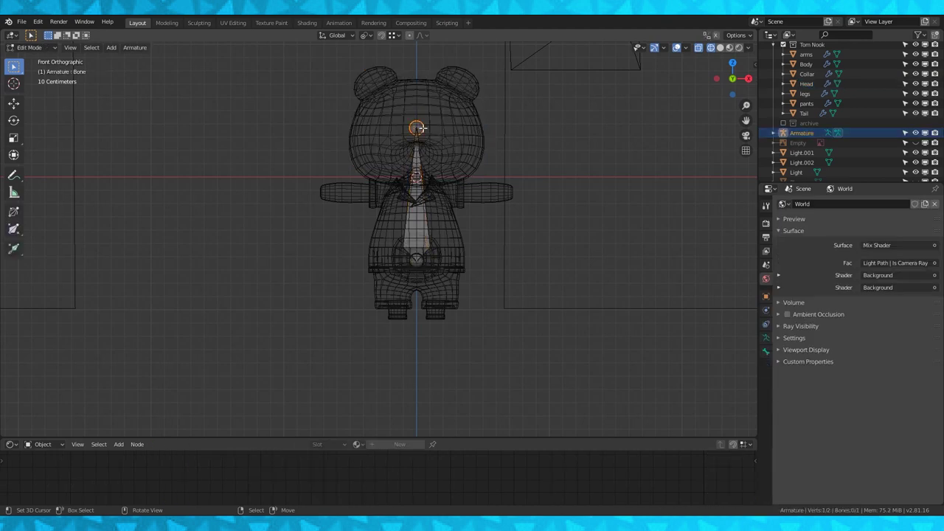
key("g")
key("z")
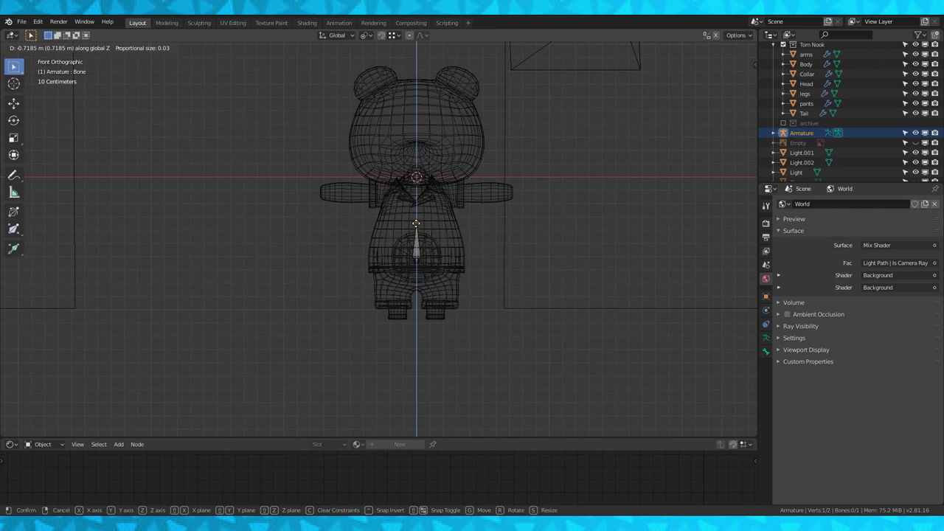
left_click(416, 223)
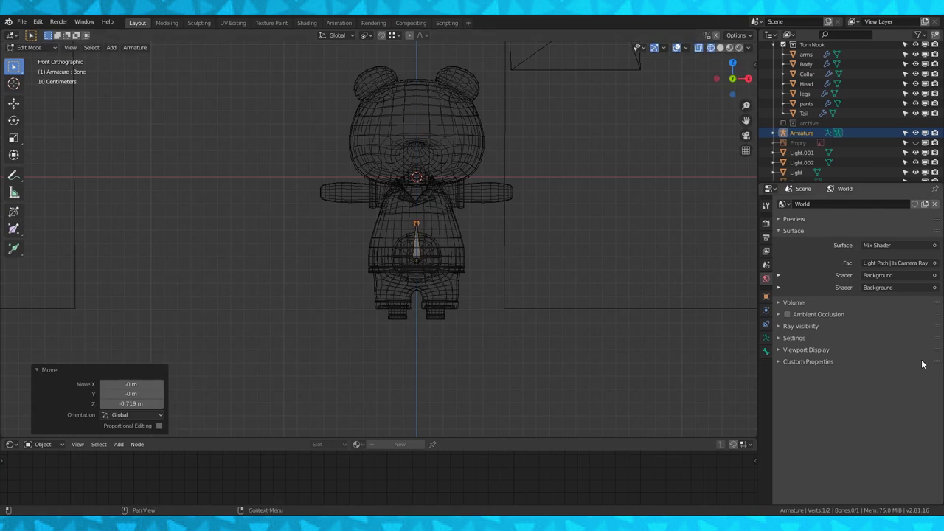
- Set the armature to display in front of the character mesh
left_click(765, 337)
left_click(787, 340)
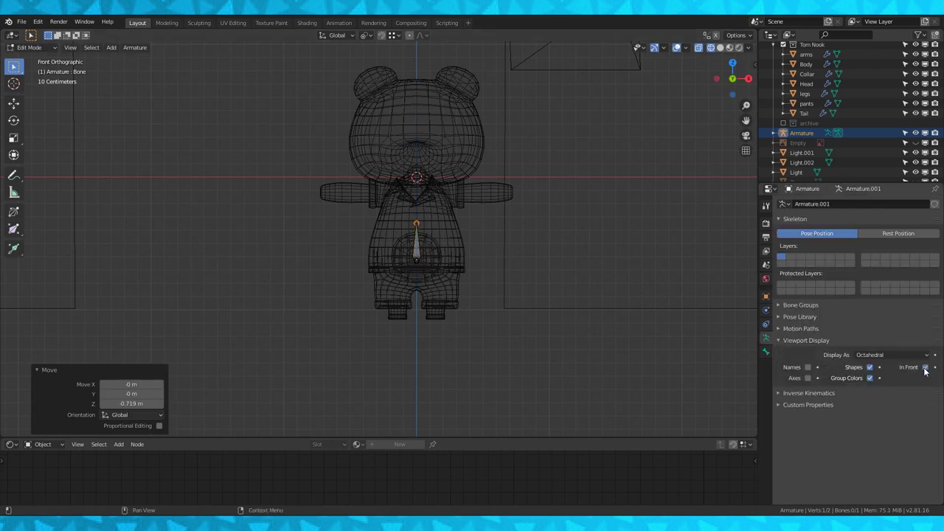
left_click(804, 340)
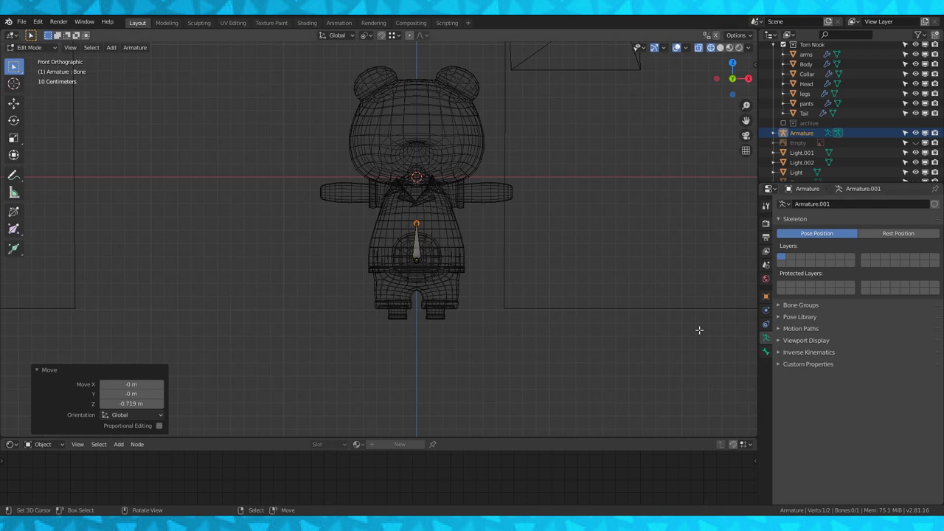
- Extrude a hip bone about 0.2 m diagonally down from the torso bone's base to the top of one leg
left_click(414, 262)
scroll(438, 285, "up", 2)
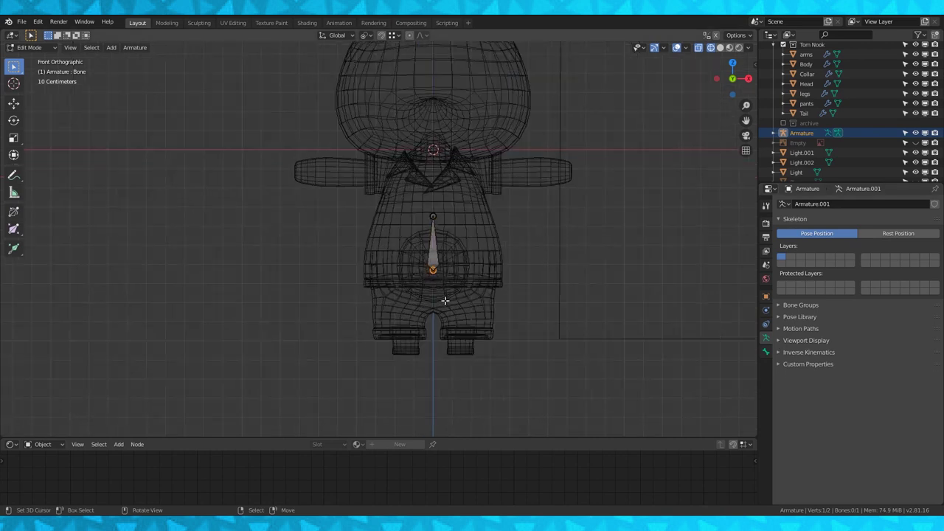
scroll(451, 284, "up", 2)
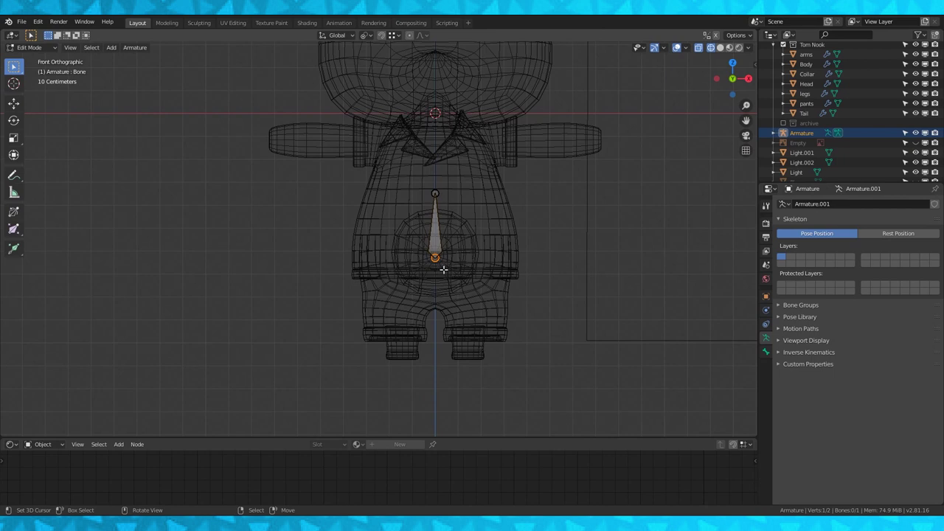
key("e")
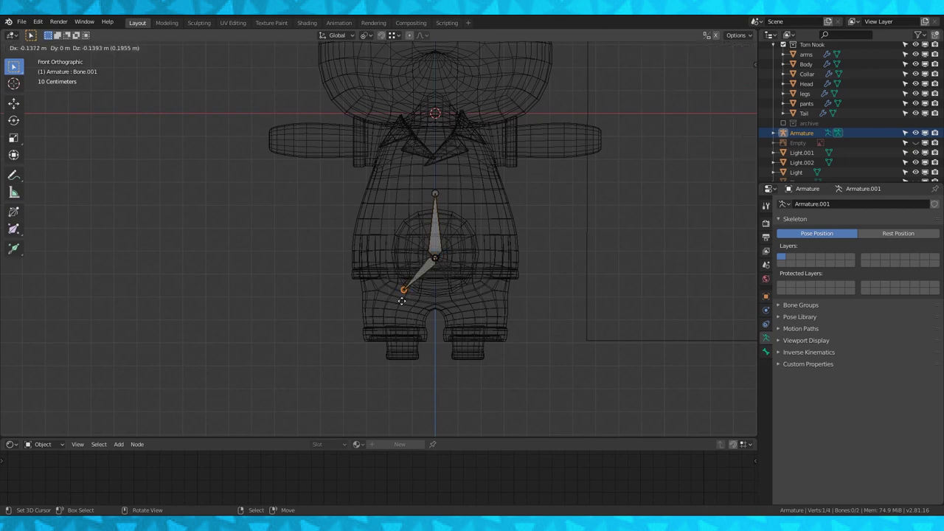
left_click(403, 308)
- Extrude a leg bone about 0.25 m straight down to the foot and center it in the leg
key("e")
key("z")
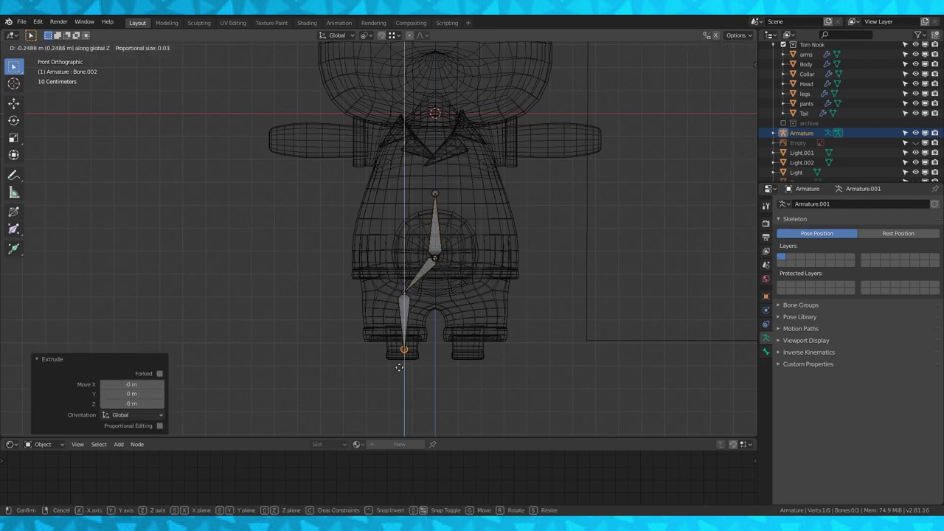
left_click(452, 301)
key("g")
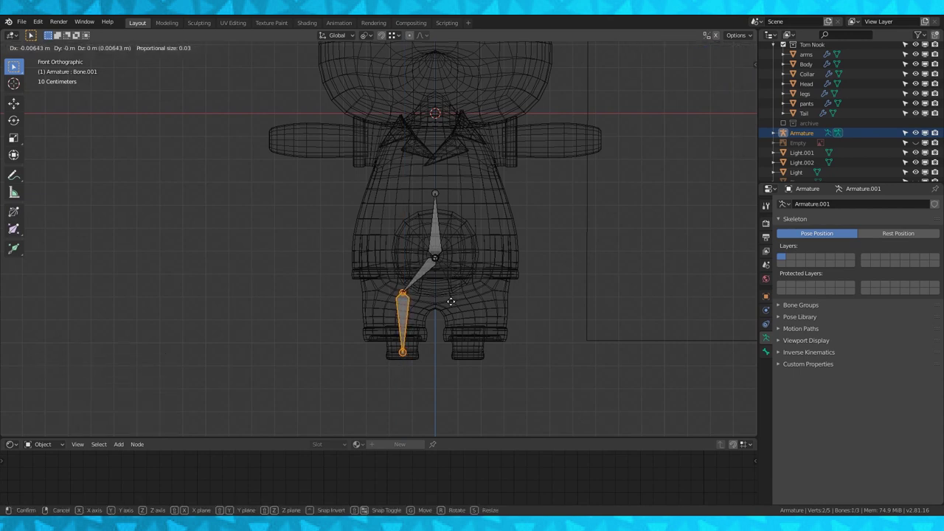
left_click(452, 301)
- Subdivide the leg bone into two bones and select the torso bone's tip
right_click(403, 316)
key("F3")
type("sub")
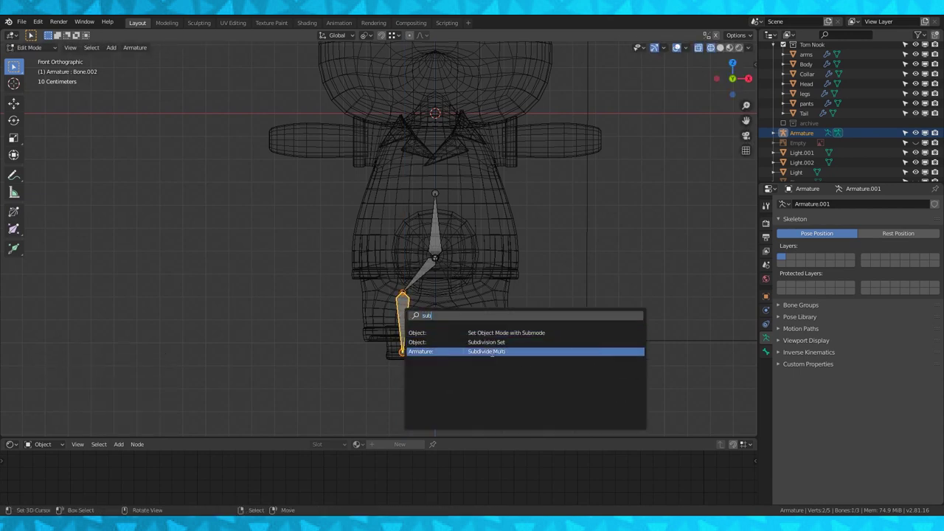
left_click(493, 352)
left_click(434, 193)
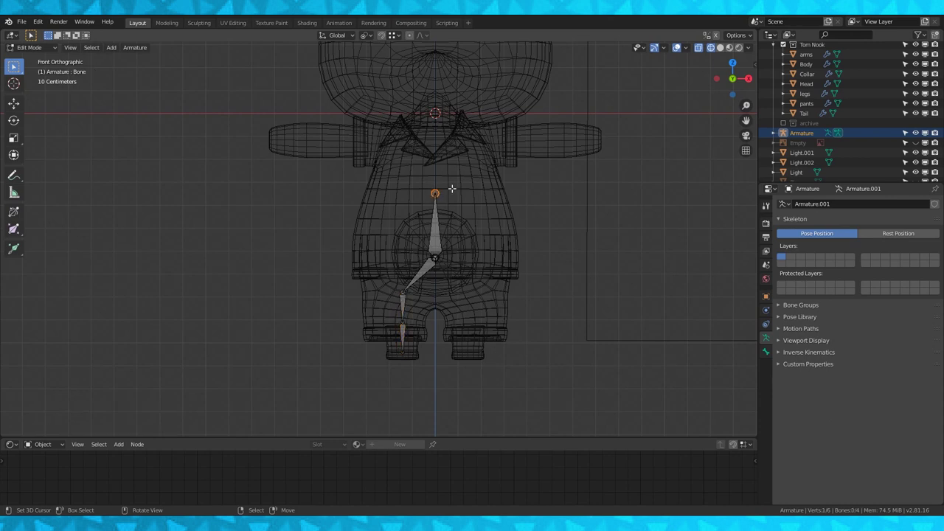
- Extrude a chest bone straight up along Z from the torso bone's tip to the neck
middle_click_drag(434, 193, 452, 243, "shift")
key("e")
key("z")
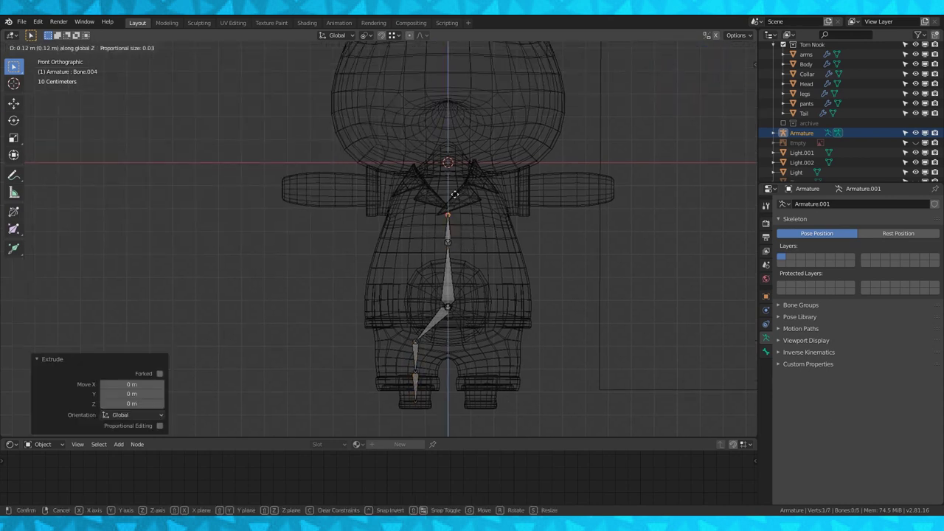
left_click(451, 152)
- Extrude a shoulder bone from the torso bone's tip, about 0.22 m outward and 0.24 m up, toward the arm
right_click(448, 243)
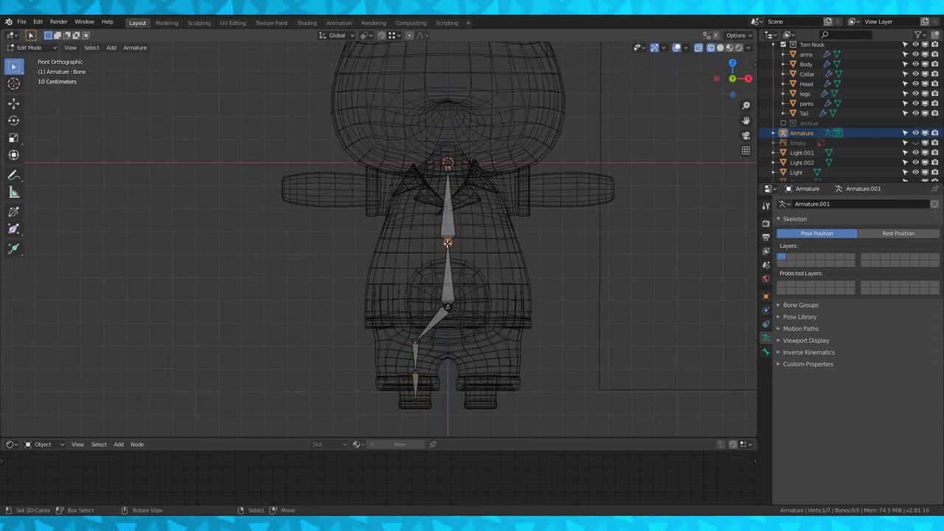
key("e")
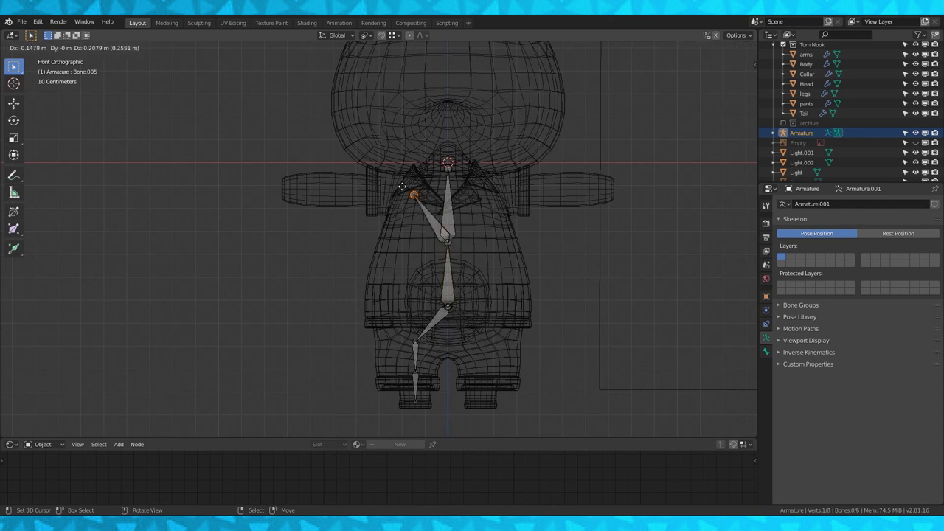
left_click(388, 180)
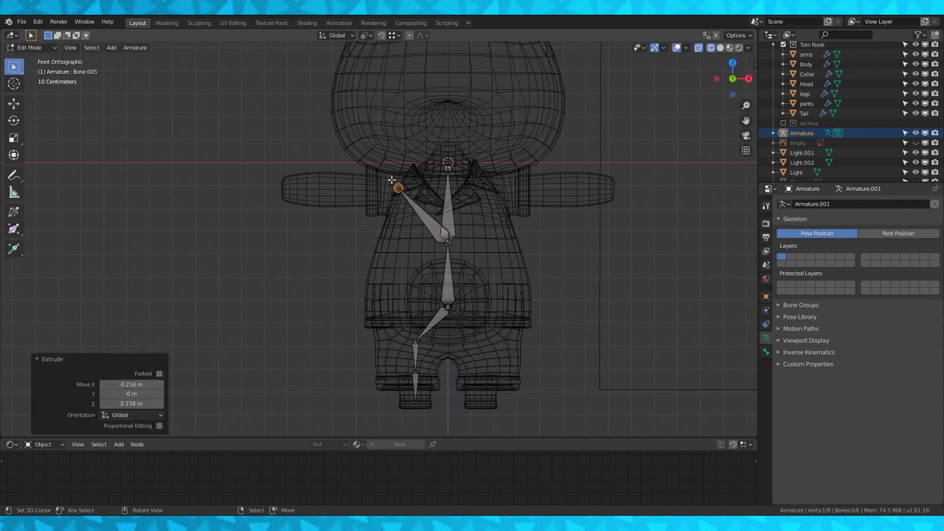
key("KP_3")
key("KP_1")
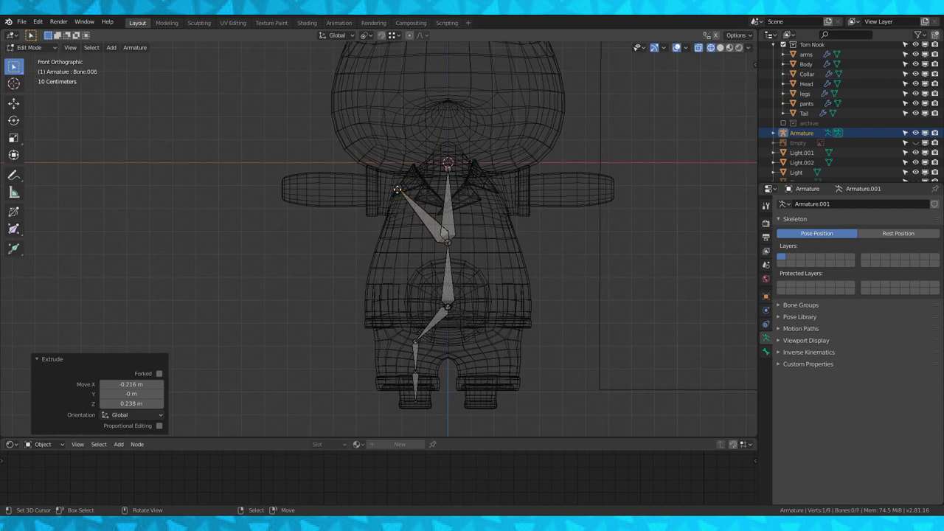
- Extrude an arm bone about 0.49 m outward to the end of the arm and subdivide it into two bones
key("e")
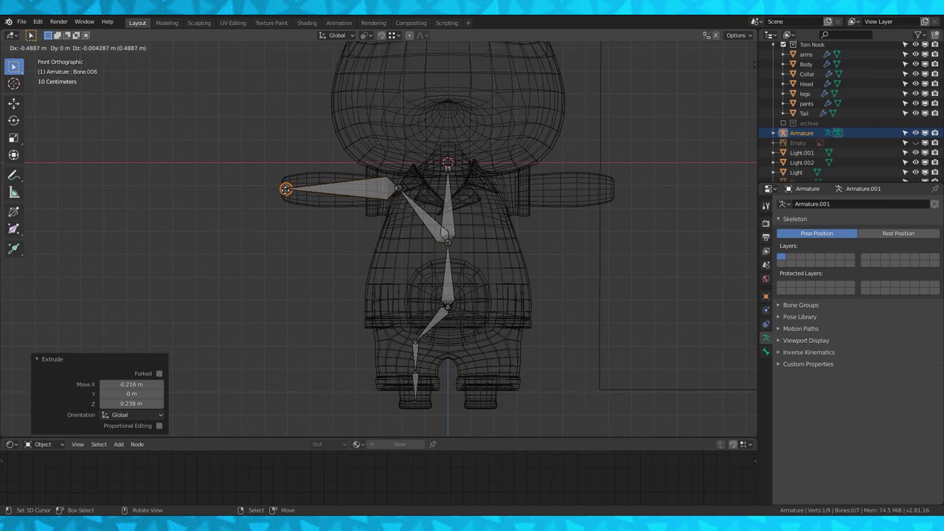
left_click(285, 190)
right_click(351, 194)
key("w")
left_click(350, 193)
right_click(342, 189)
- Extrude a head bone about 0.435 m straight up along Z from the chest bone's tip
right_click(449, 170)
scroll(465, 165, "down", 1)
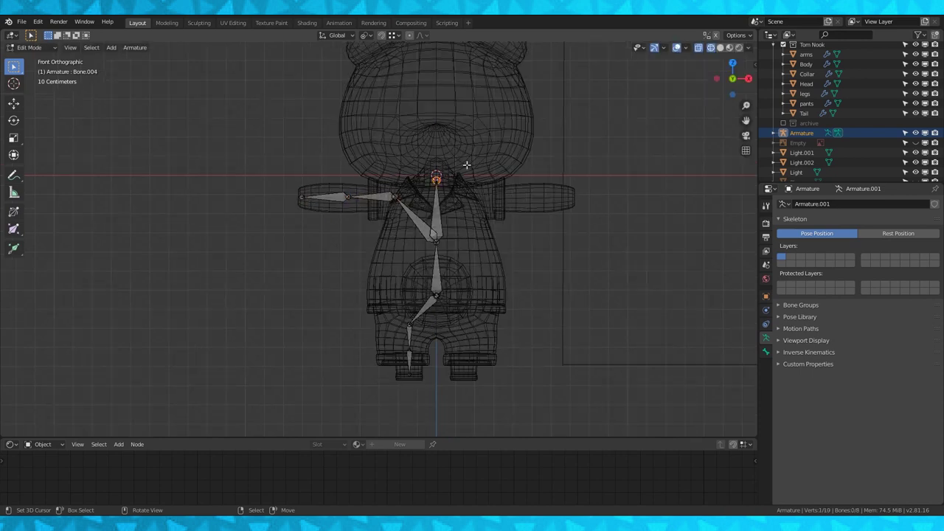
middle_click_drag(459, 175, 462, 218, "shift")
key("e")
right_click(461, 219)
key("g")
key("z")
left_click(462, 219)
- In the side view, move the lower leg bone about 0.019 m forward along Y
middle_click_drag(481, 321, 447, 234, "shift")
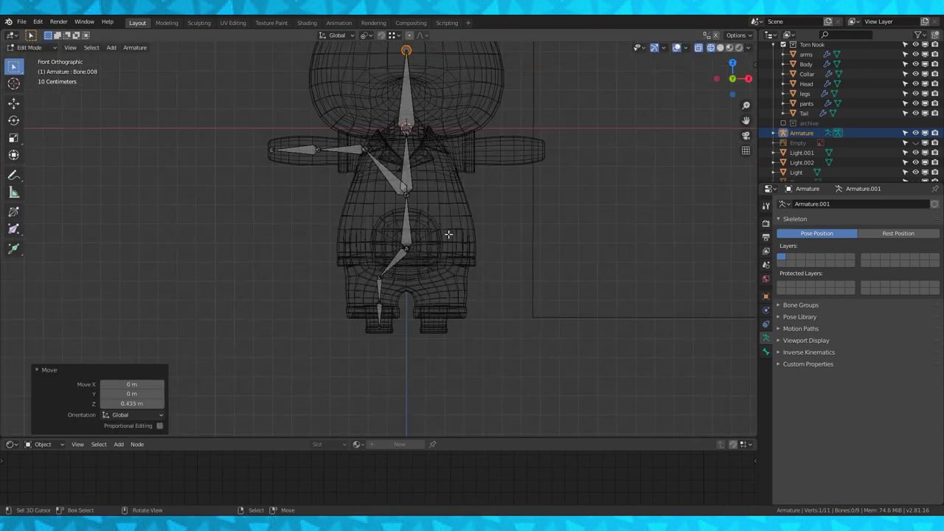
key("KP_3")
right_click(409, 251)
scroll(440, 253, "up", 1)
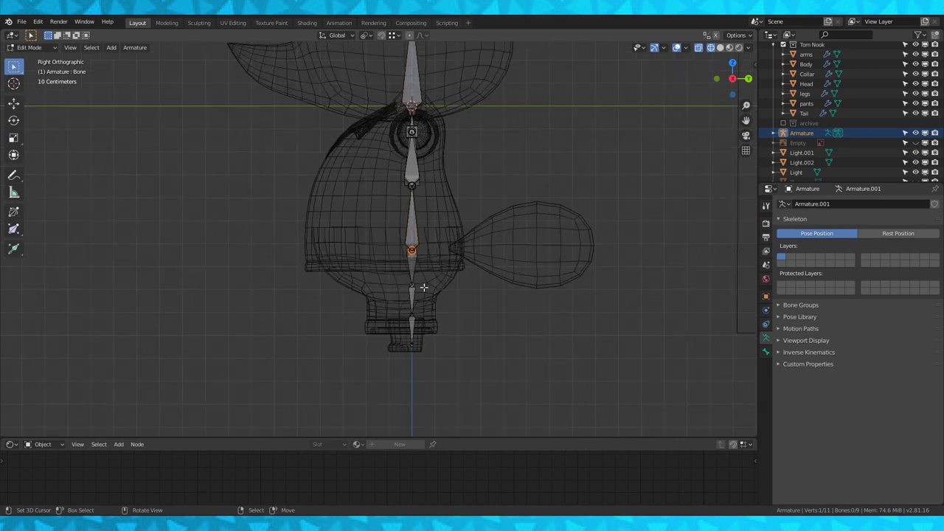
left_click(412, 328)
key("g")
key("y")
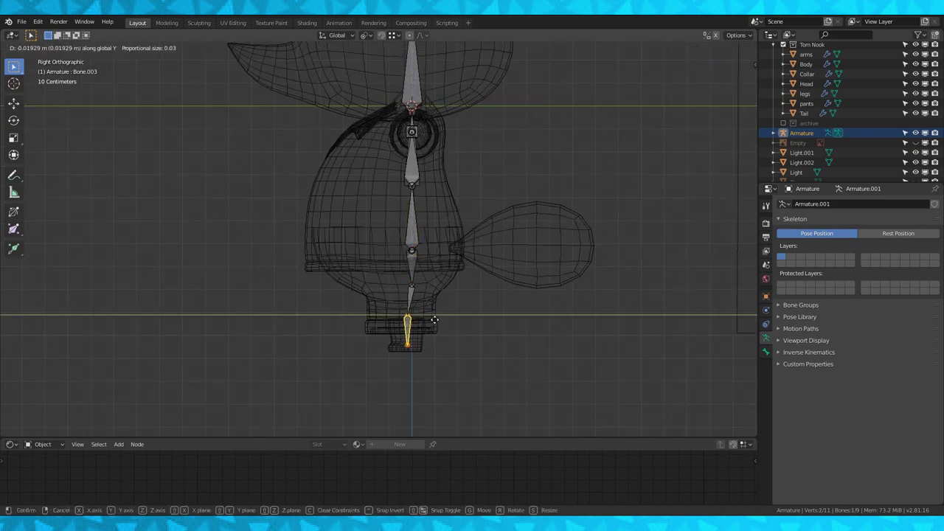
left_click(435, 320)
- Extrude a bone backward along Y from the torso bone's base to the root of the tail
scroll(426, 288, "down", 1)
middle_click_drag(415, 251, 415, 273, "shift")
left_click(414, 274)
scroll(436, 275, "up", 1)
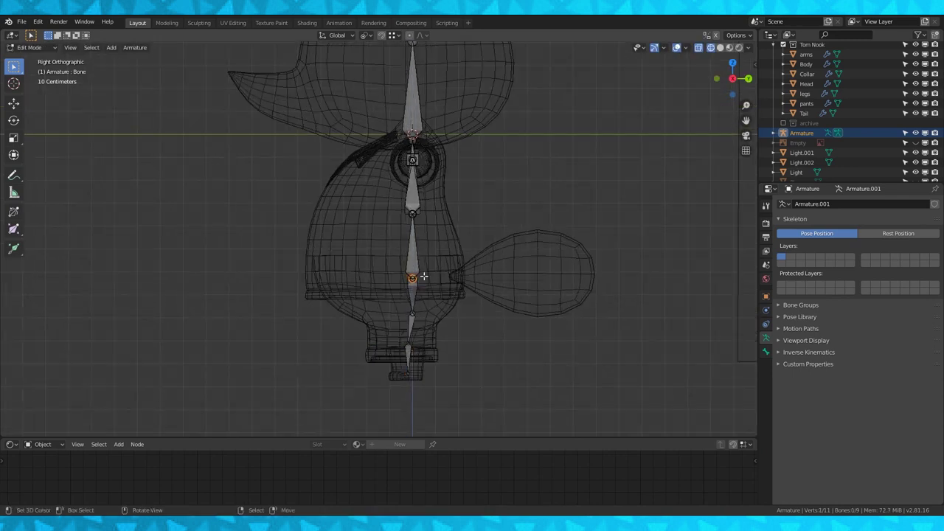
key("e")
key("y")
left_click(453, 278)
- Extrude two chained bones through the length of the tail
key("e")
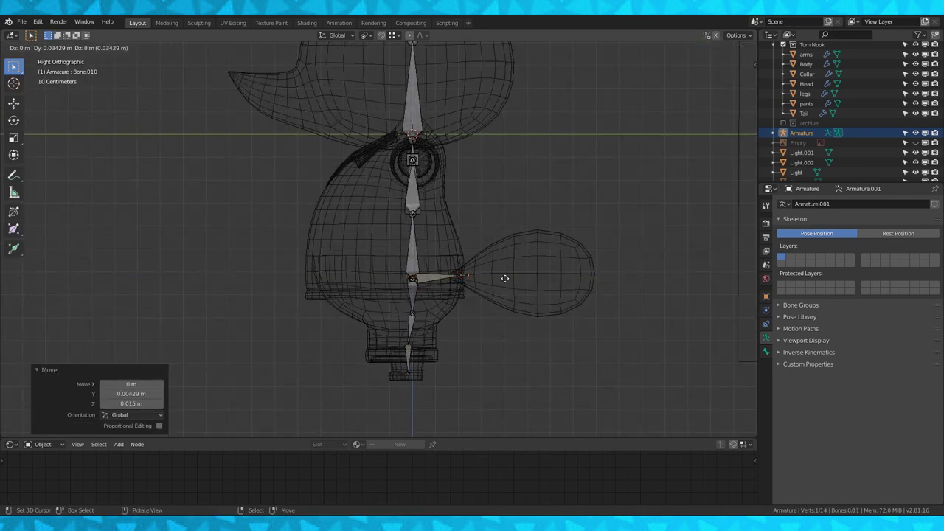
left_click(558, 277)
key("e")
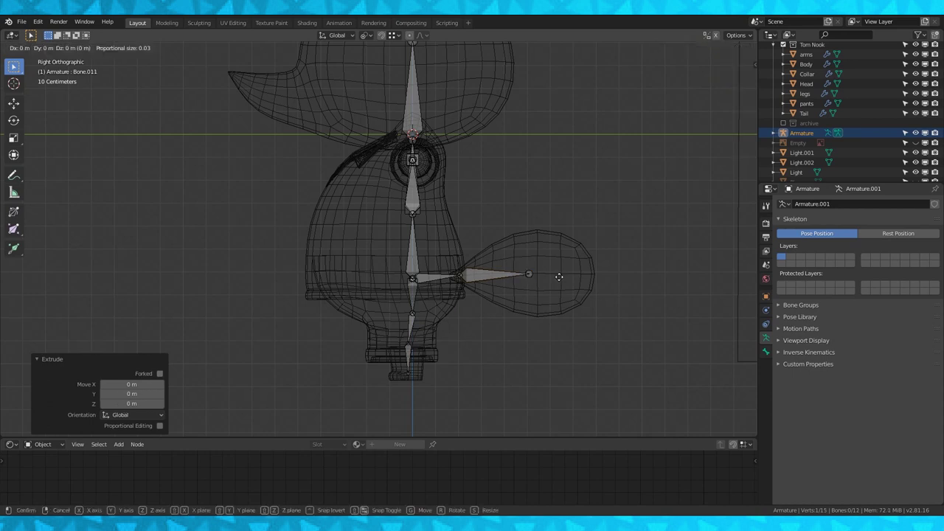
key("y")
left_click(621, 276)
- Duplicate the shoulder, arm, hip and leg bones in place from the front view
scroll(532, 213, "down", 2)
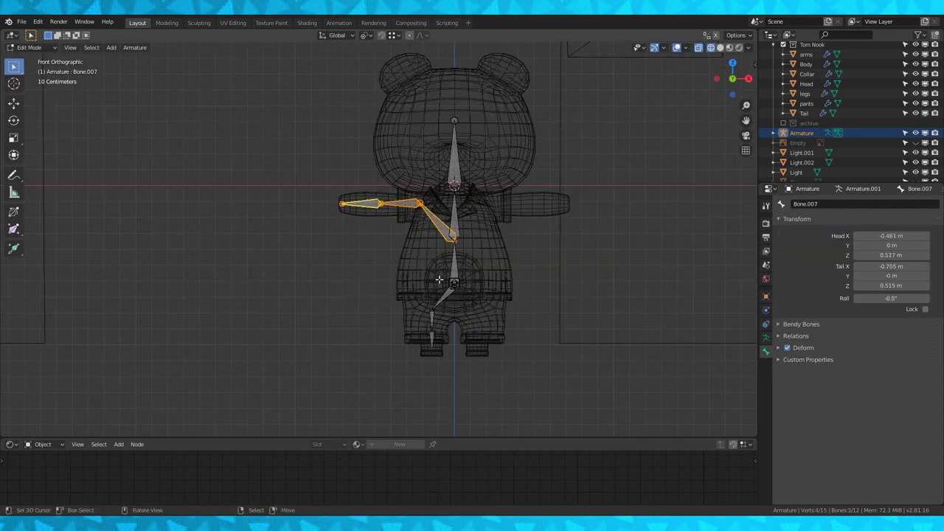
left_click(442, 296, "shift")
left_click(432, 325, "shift")
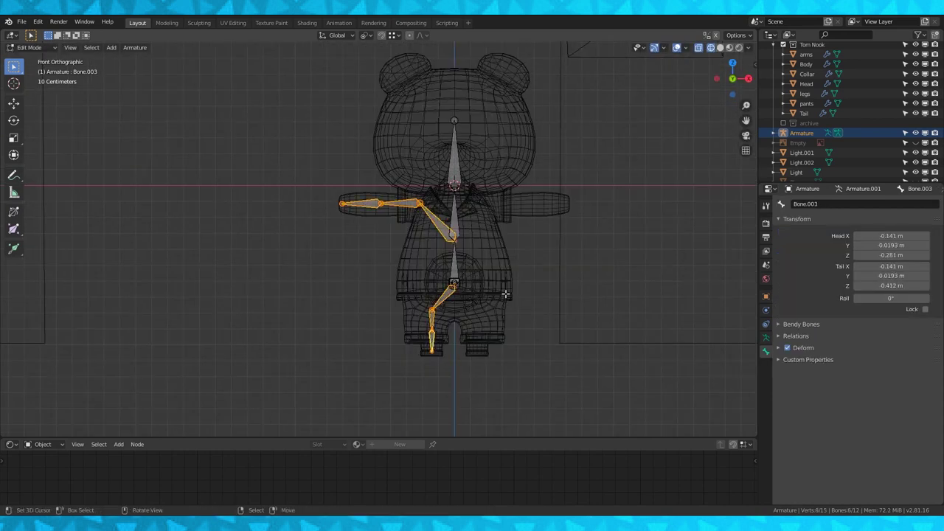
key("shift+d")
right_click(464, 278)
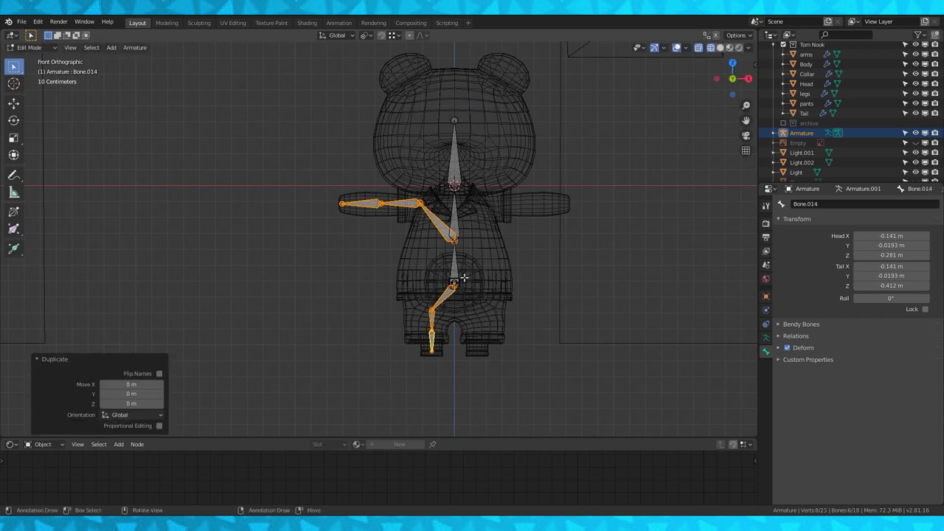
- Mirror the duplicated bones to the other side by scaling them -1 along X about the 3D cursor
type("sx-1")
right_click(464, 278)
left_click(366, 36)
left_click(376, 60)
type("sx-1")
key("Return")
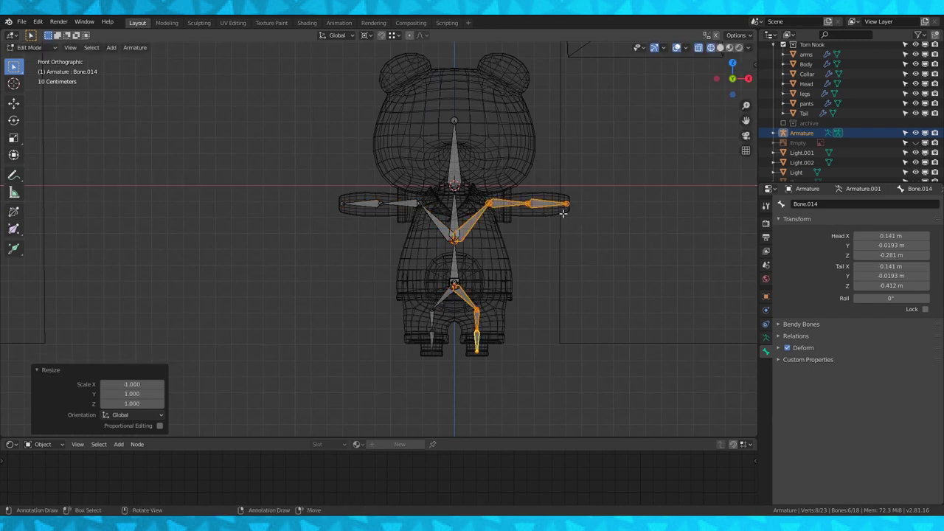
- Recalculate the roll of all bones to the Global +Y Axis and return to Object Mode
key("a")
left_click(135, 47)
mouse_move(150, 92)
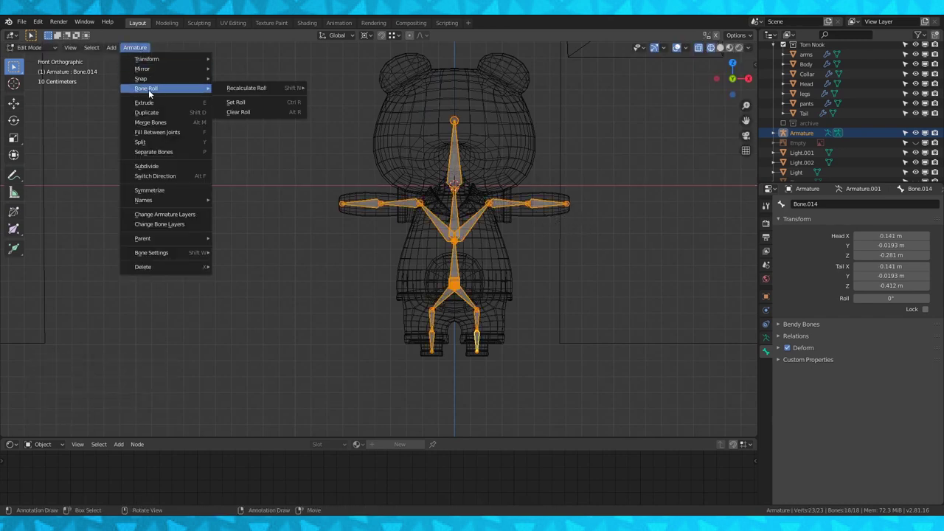
mouse_move(241, 90)
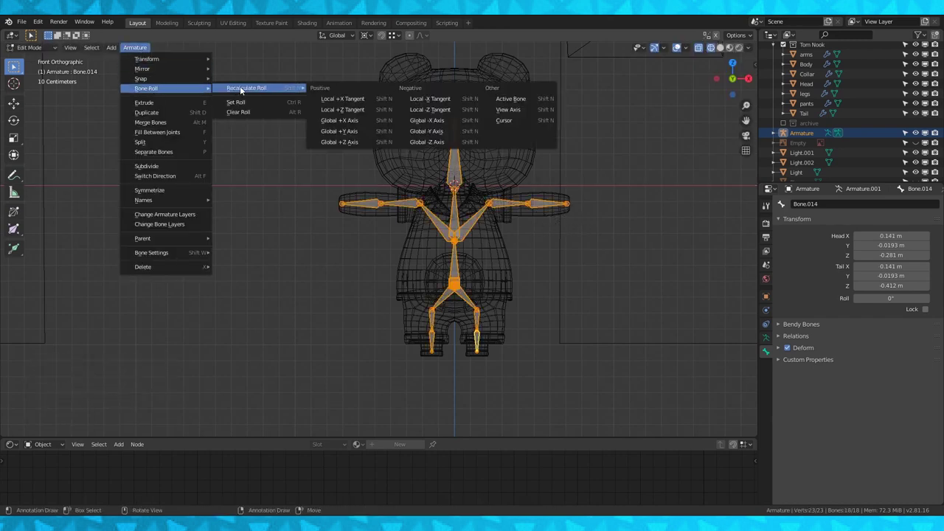
left_click(339, 132)
key("Tab")
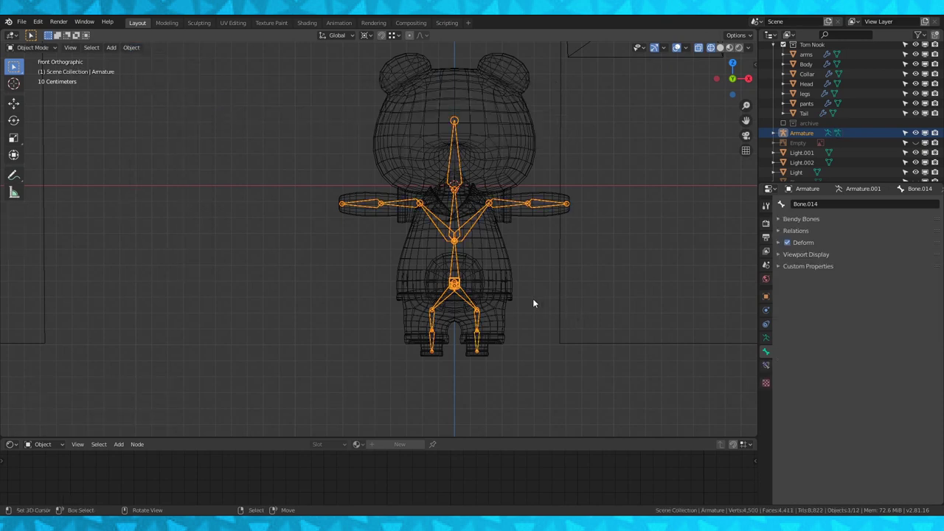
- Add a loop cut around the arms mesh beside the elbow joint, slid to a factor of about -0.22
middle_click_drag(533, 285, 476, 272, "shift")
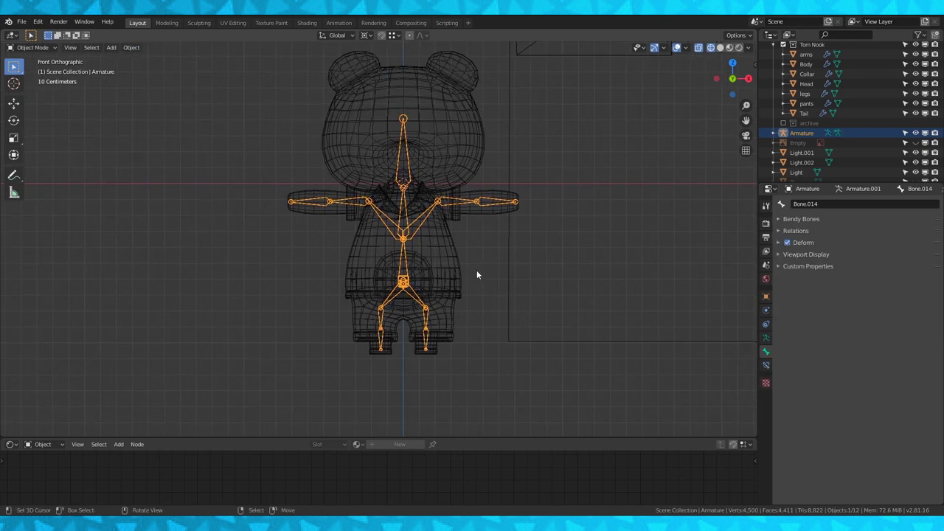
left_click(322, 218)
key("Tab")
scroll(415, 242, "up", 6)
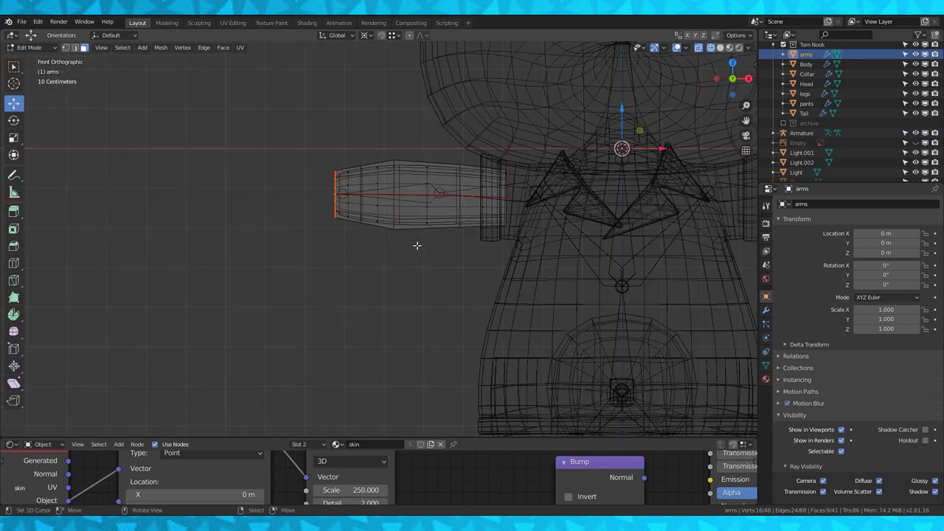
scroll(417, 248, "up", 2)
key("ctrl+e")
key("ctrl+r")
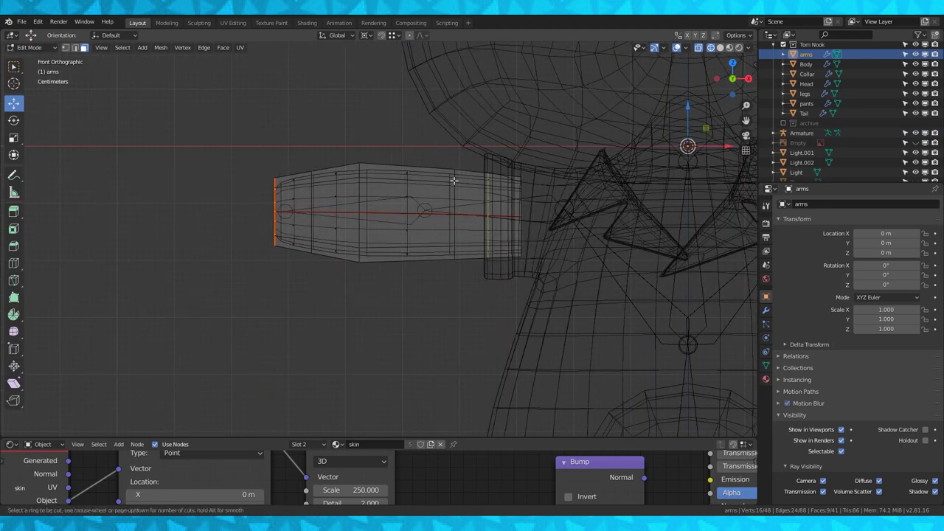
left_click(426, 167)
left_click(458, 174)
- Switch out of wireframe shading and add another loop cut to the arms mesh
scroll(471, 199, "down", 3)
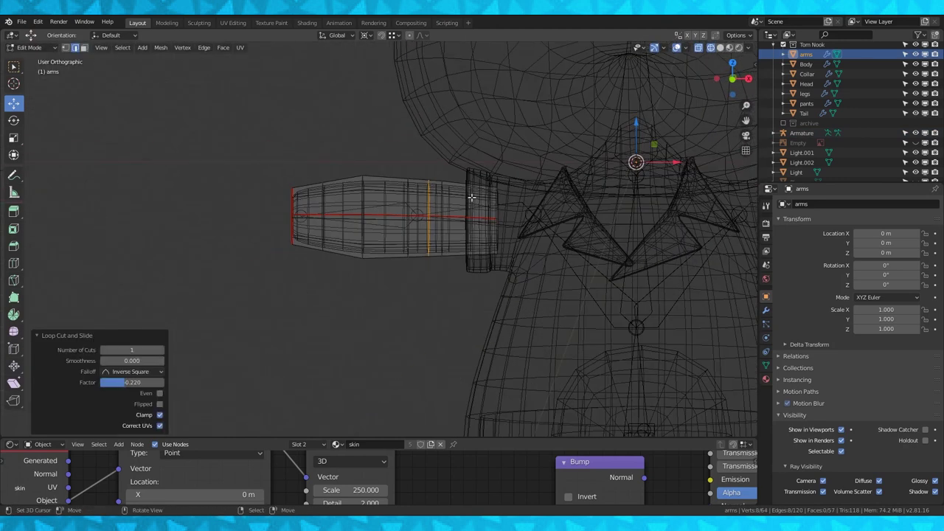
key("shift+z")
middle_click_drag(437, 238, 433, 244)
key("KP_1")
key("ctrl+r")
left_click(433, 194)
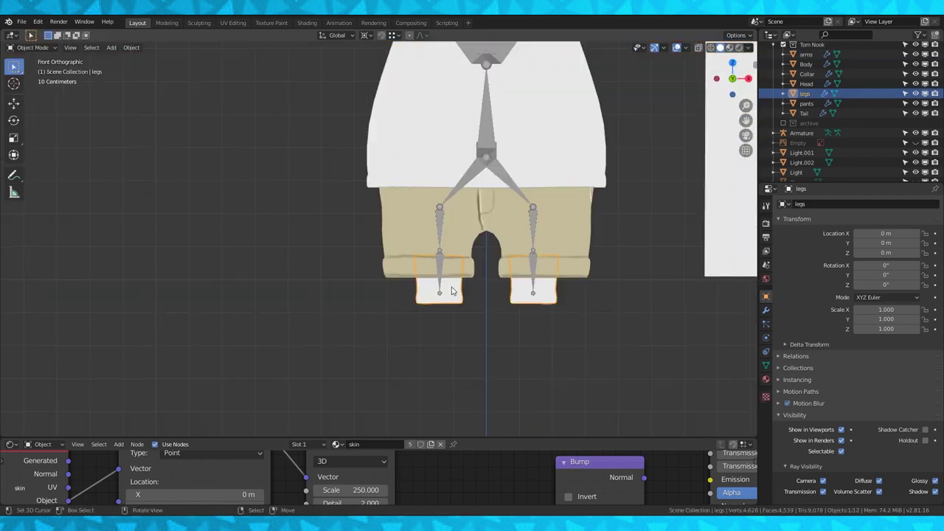
- Try adding a loop cut to the pants mesh
middle_click_drag(453, 291, 493, 422, "shift")
right_click(509, 380)
key("Tab")
middle_click_drag(535, 384, 461, 331, "shift")
key("ctrl+r")
left_click(461, 331)
key("Tab")
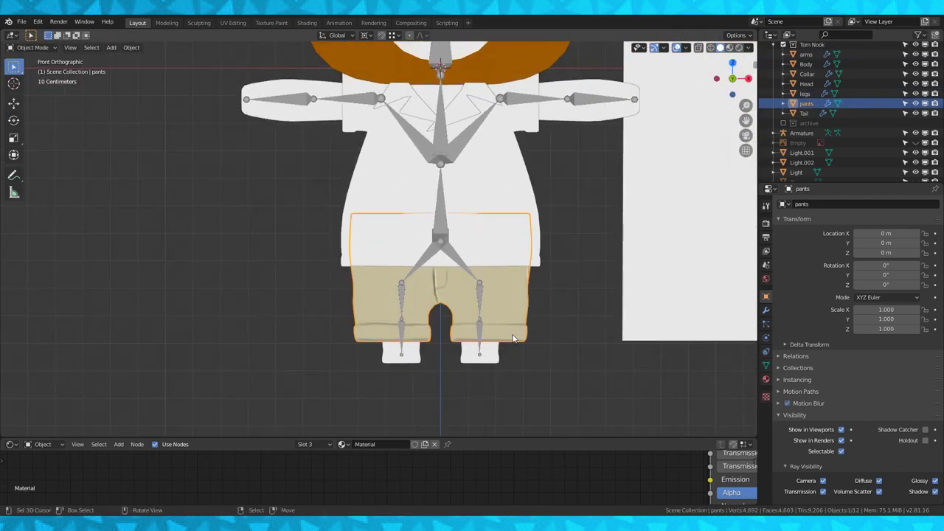
- Switch to wireframe shading and check the Subdivision modifiers on the arms and legs meshes
scroll(542, 345, "up", 3)
scroll(542, 345, "down", 4)
left_click(710, 47)
left_click(806, 54)
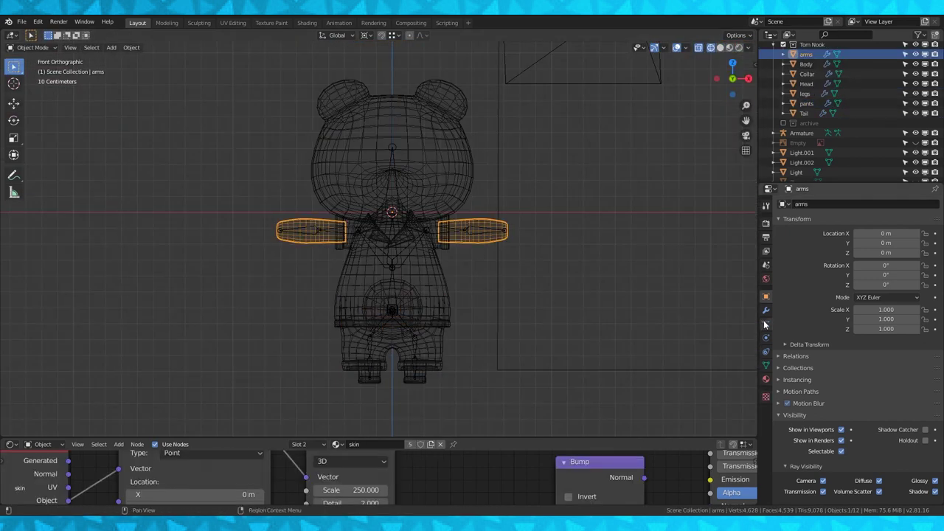
left_click(766, 310)
left_click(815, 233)
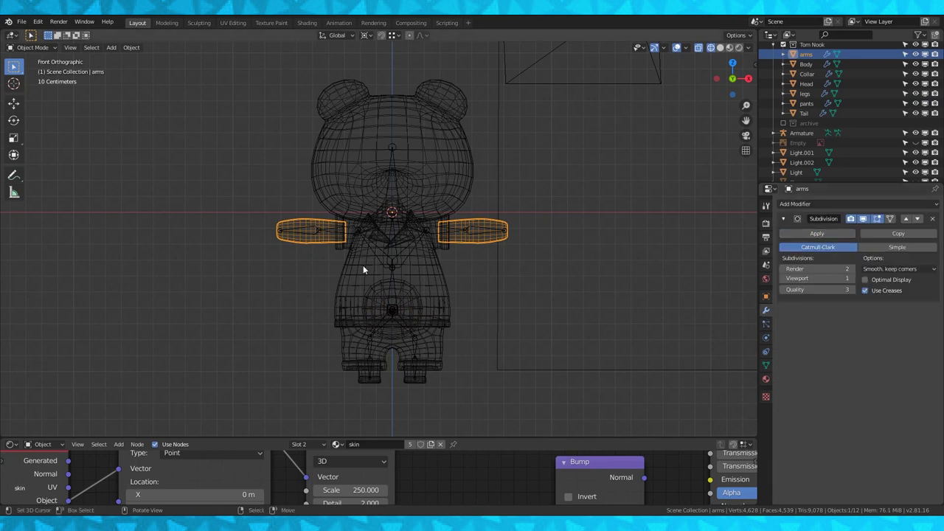
left_click(370, 380)
left_click(818, 233)
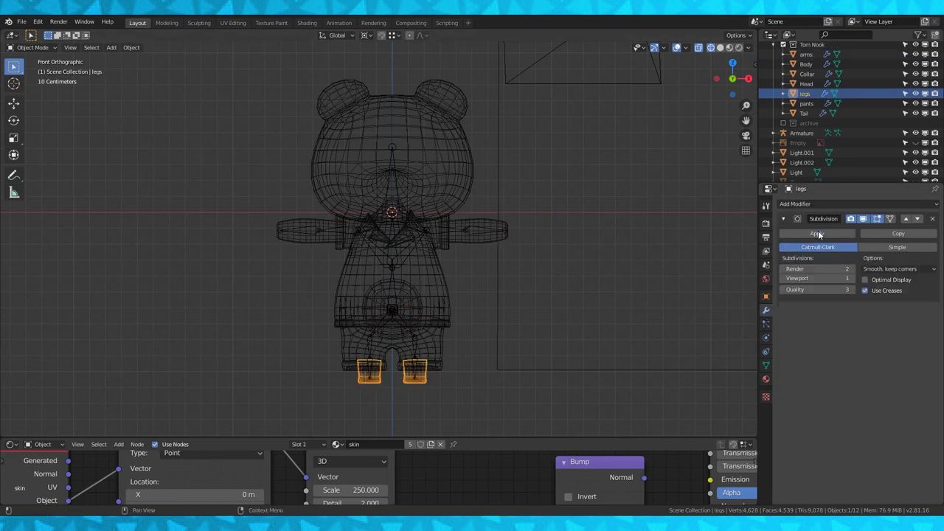
- Parent the arms, body, collar, head, legs, pants and tail meshes to the armature with automatic weights
scroll(395, 360, "up", 1)
scroll(395, 359, "up", 1)
left_click(331, 398, "shift")
left_click(313, 262, "shift")
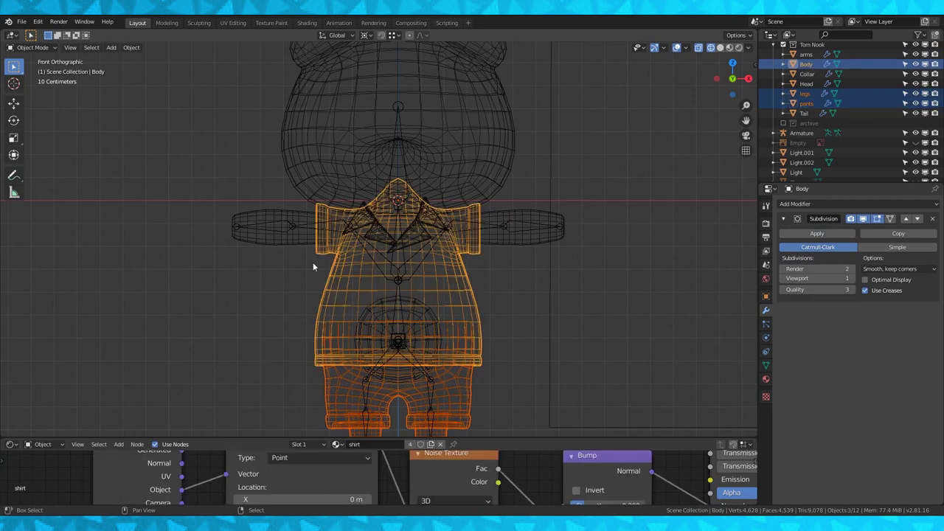
left_click(306, 246, "shift")
left_click(378, 233, "shift")
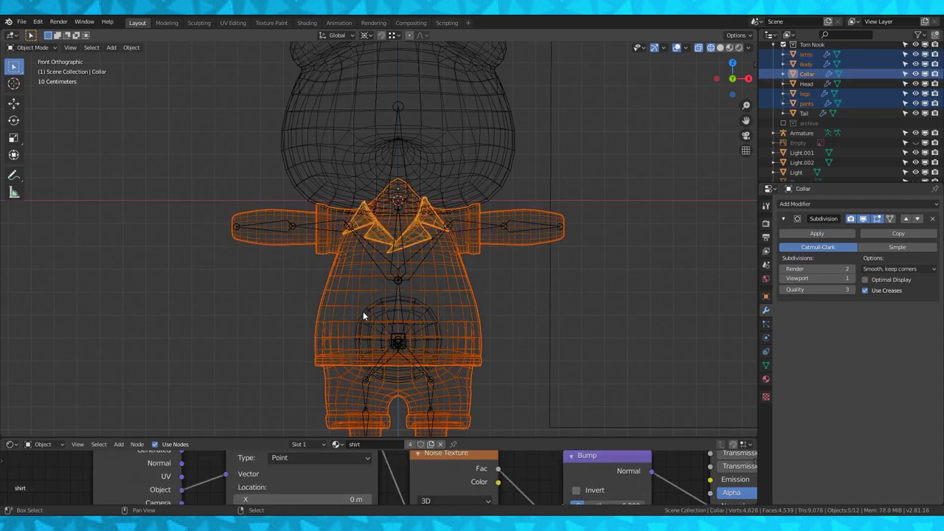
left_click(363, 311, "shift")
left_click(296, 163, "shift")
scroll(354, 221, "down", 2)
left_click(399, 258, "shift")
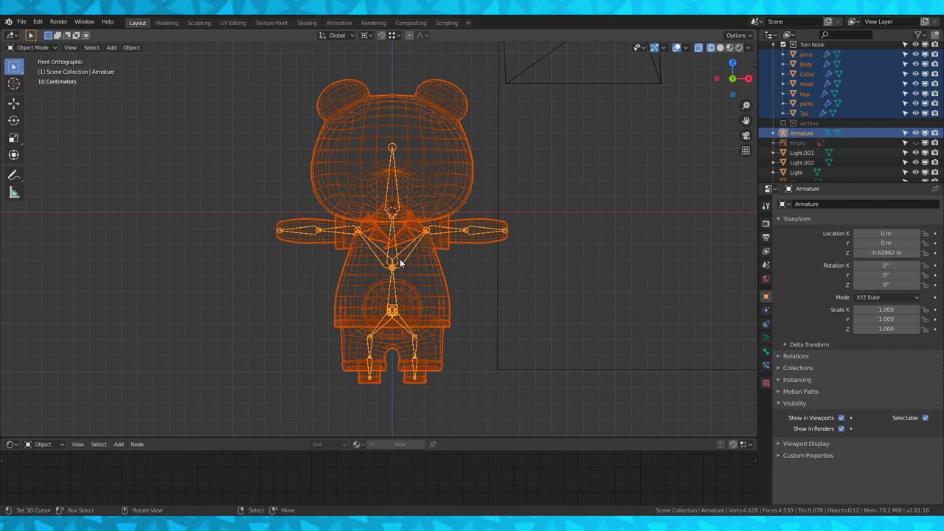
key("ctrl+p")
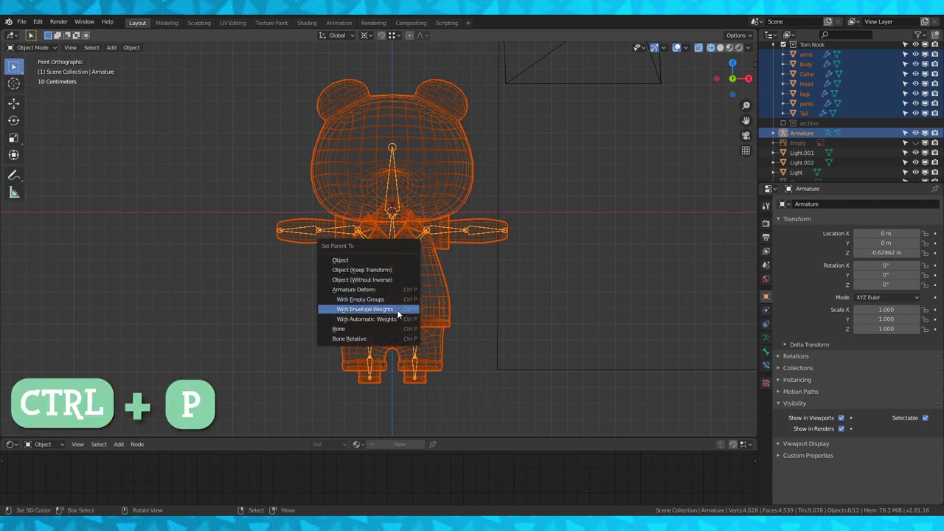
left_click(397, 318)
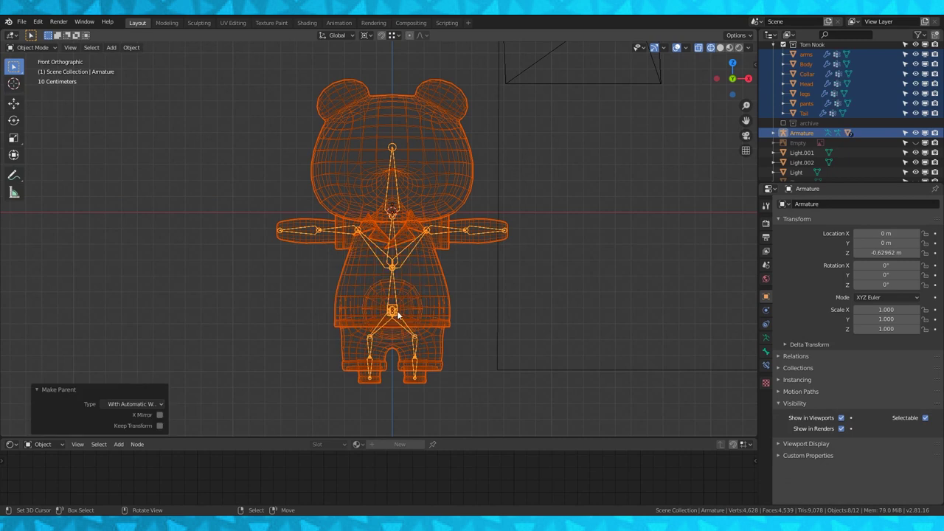
- Save the project, then select the armature and switch it to Pose Mode
left_click(22, 21)
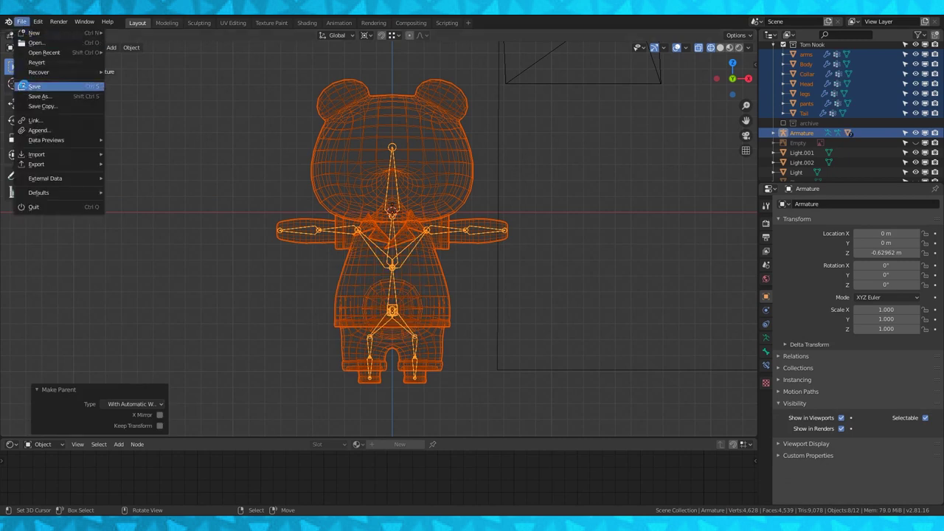
left_click(439, 228)
left_click(441, 231)
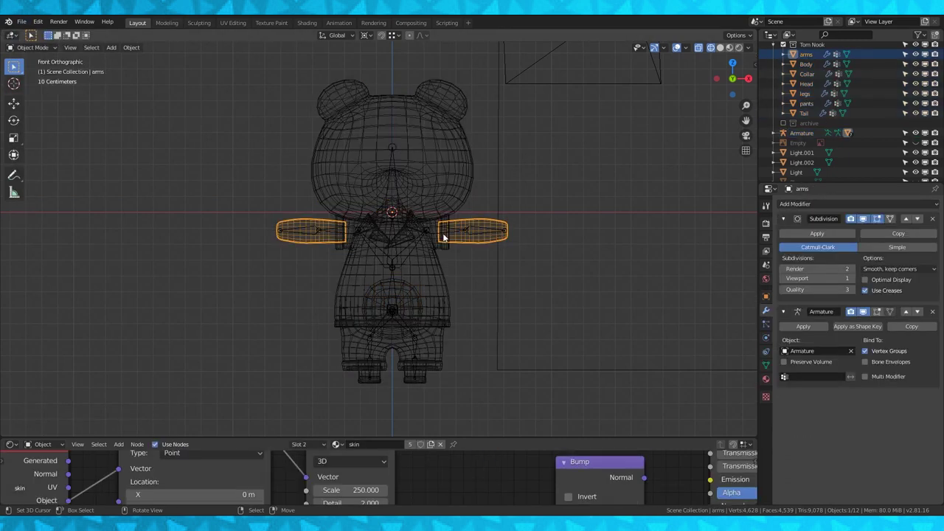
left_click(443, 233)
left_click(31, 47)
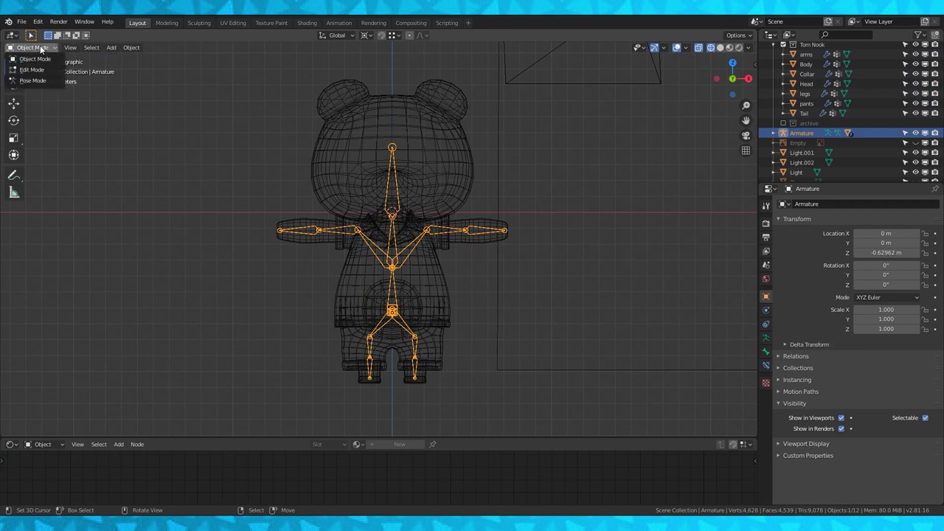
left_click(43, 78)
- Test the mesh binding by rotating an upper arm bone on each side, cancelling each rotation
right_click(447, 233)
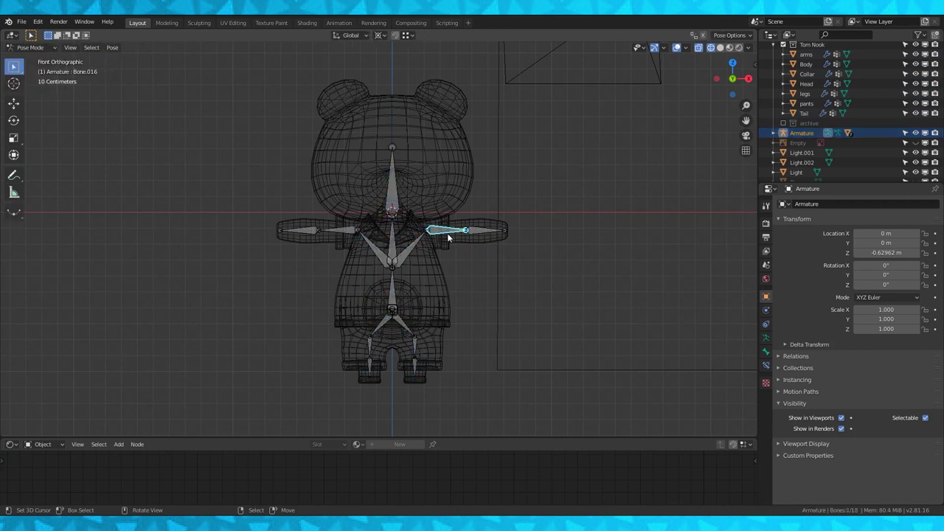
key("r")
right_click(474, 373)
right_click(344, 232)
key("r")
right_click(429, 314)
- Test-rotate the upper and lower leg bones in the right side view with solid shading, cancelling each rotation
scroll(428, 319, "up", 1)
middle_click_drag(428, 362, 426, 293, "shift")
right_click(422, 301)
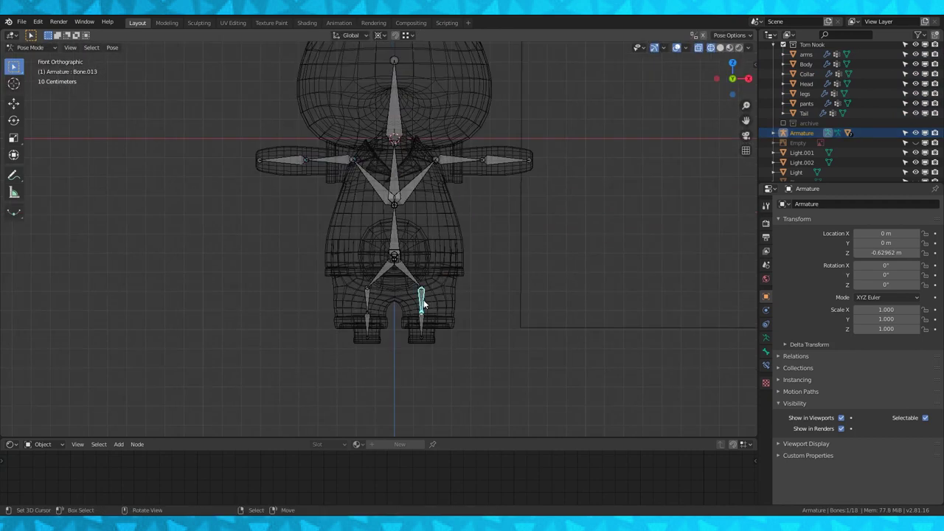
key("KP_3")
key("r")
right_click(346, 310)
key("shift+z")
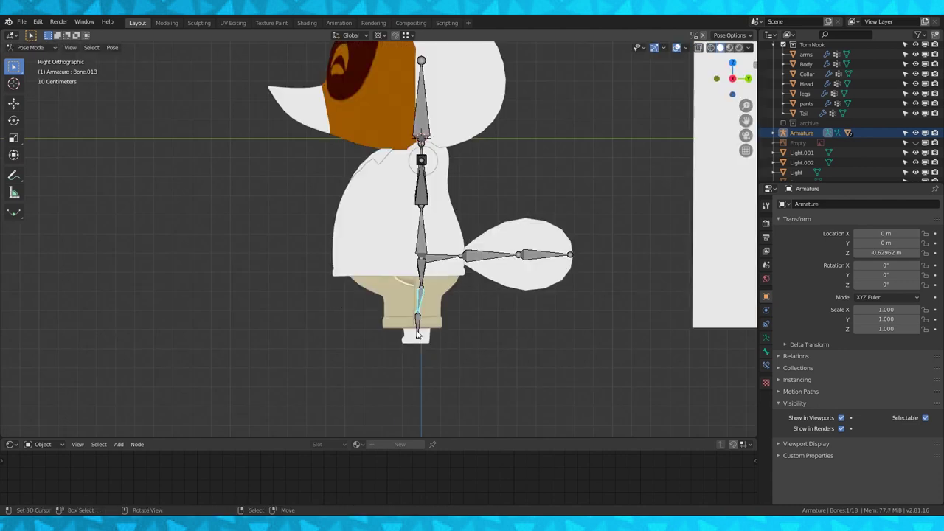
right_click(418, 332)
key("r")
right_click(573, 177)
- Change the transform pivot point and test-rotate the lower and upper leg bones again without keeping the pose
left_click(380, 35)
left_click(407, 90)
key("r")
key("Escape")
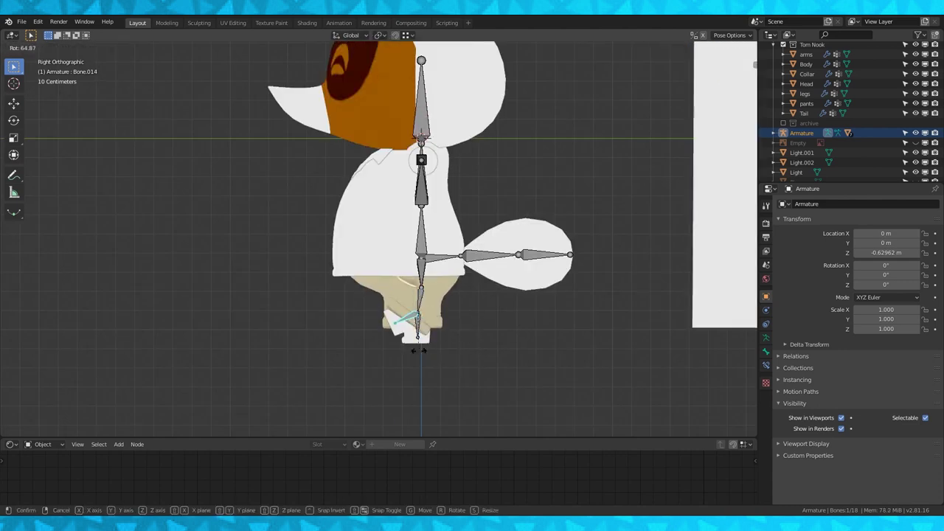
left_click(420, 321)
key("r")
right_click(450, 361)
- Test-rotate the upper leg bone and the head bone from the front, cancelling each rotation
key("KP_1")
key("r")
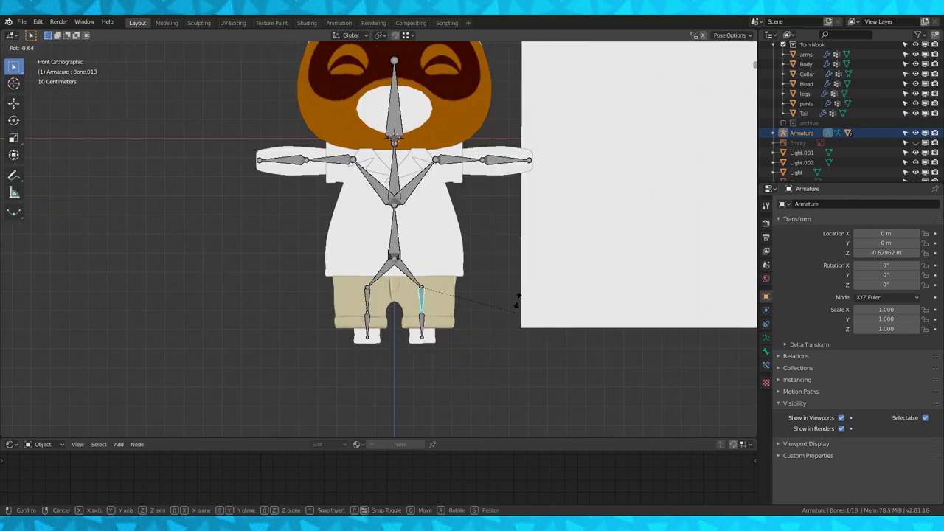
right_click(513, 233)
right_click(463, 160)
middle_click_drag(645, 213, 632, 227)
key("KP_1")
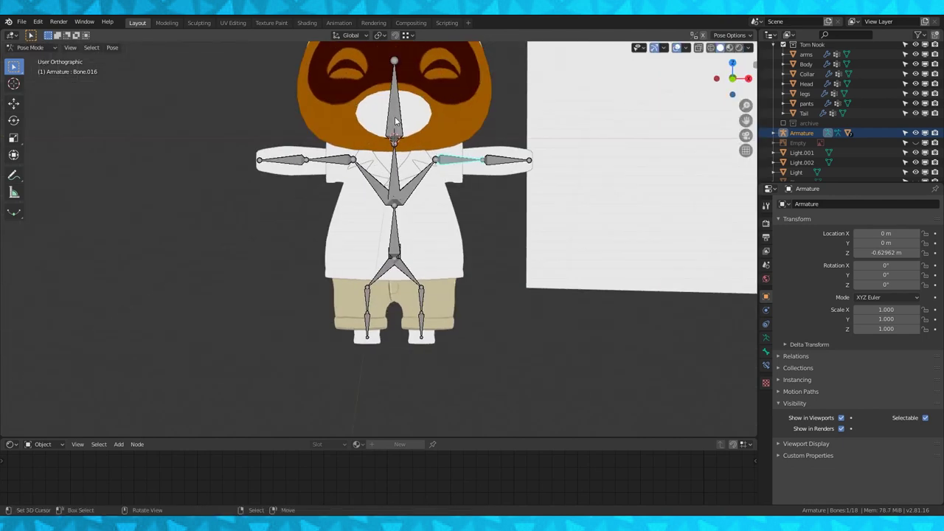
right_click(402, 99)
key("r")
right_click(473, 125)
- Return to Object Mode, select the armature and the head mesh, and switch to Weight Paint
middle_click_drag(472, 123, 476, 201, "shift")
left_click(52, 47)
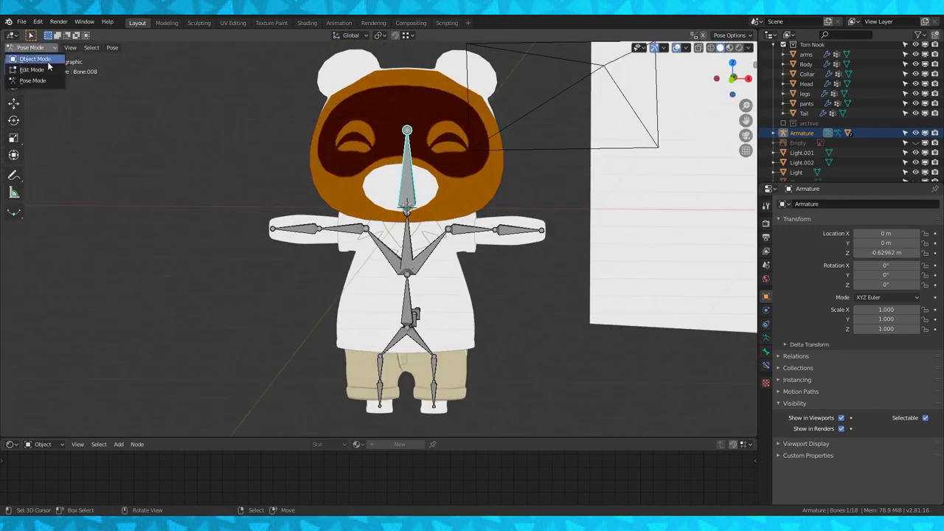
left_click(43, 59)
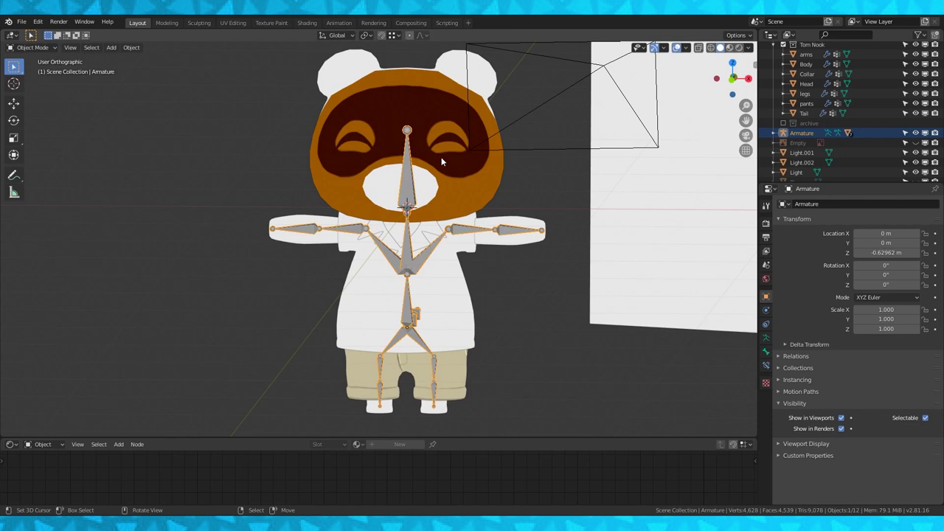
left_click(415, 189)
left_click(404, 193, "shift")
left_click(404, 193, "shift")
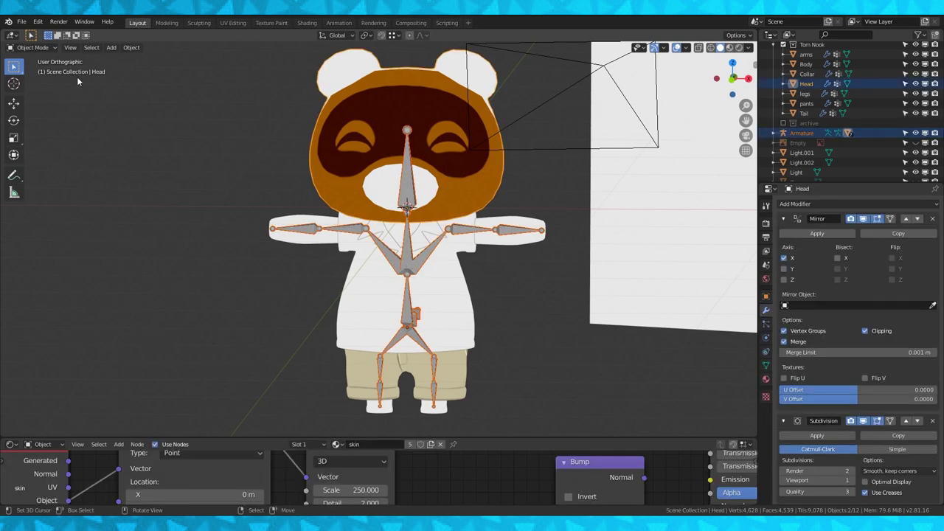
left_click(45, 47)
left_click(42, 105)
- Select the head bone to show its weights on the head mesh and inspect them from the side
scroll(369, 161, "up", 1)
mouse_move(398, 163)
middle_mouse_down()
mouse_move(443, 166)
mouse_move(475, 190)
middle_mouse_up()
left_click(415, 163, "ctrl")
scroll(415, 164, "down", 2)
middle_click_drag(502, 229, 473, 188)
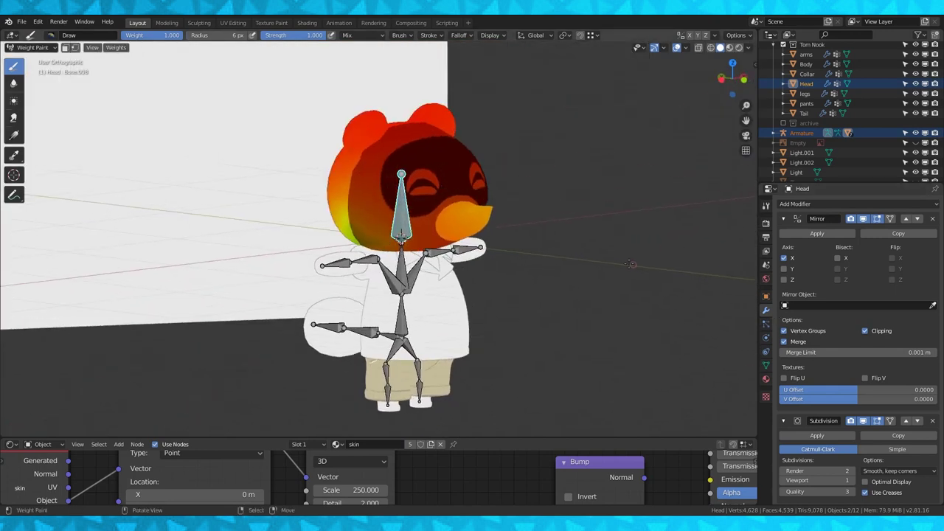
- Assign all head mesh vertices to the Bone.008 vertex group with a weight of 1.000
key("Tab")
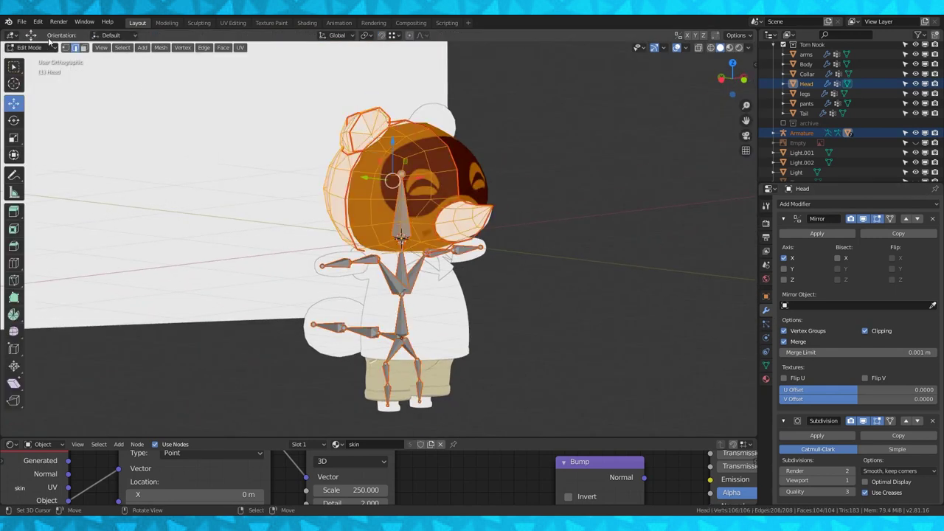
left_click(67, 48)
key("Tab")
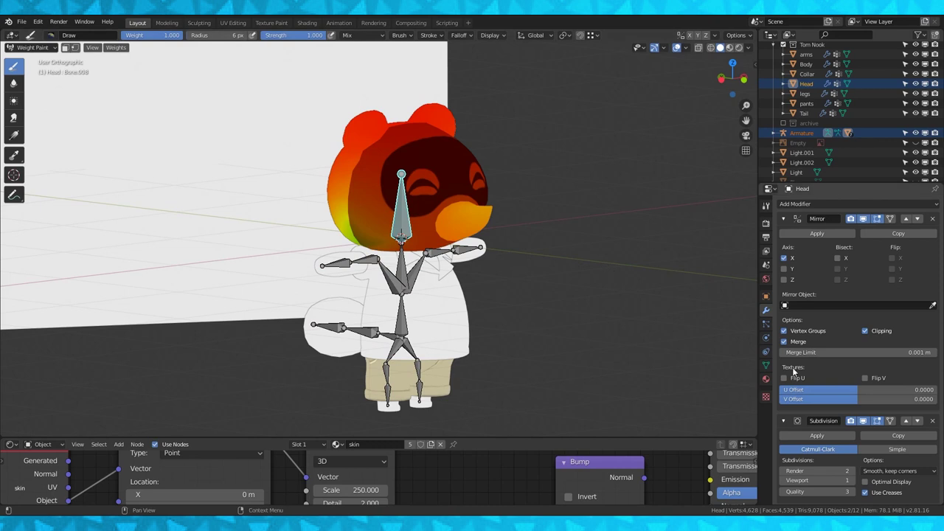
left_click(766, 367)
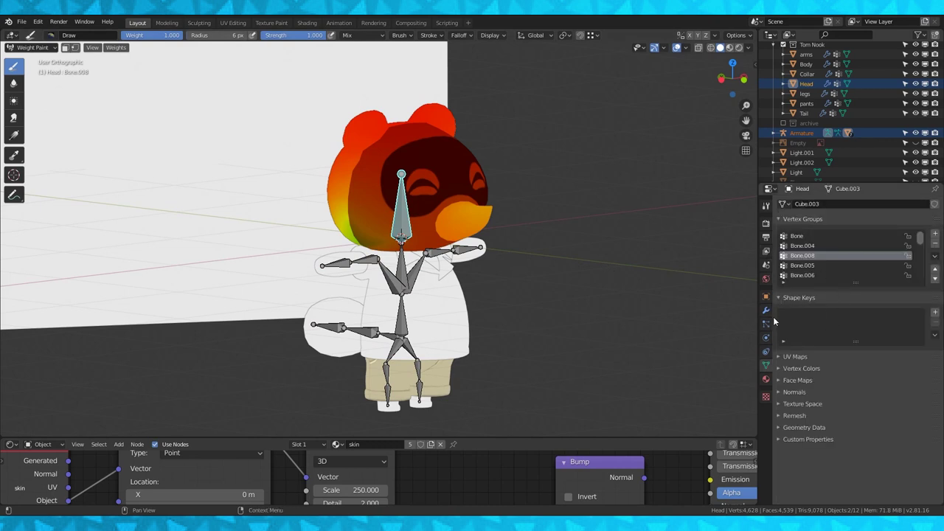
key("Tab")
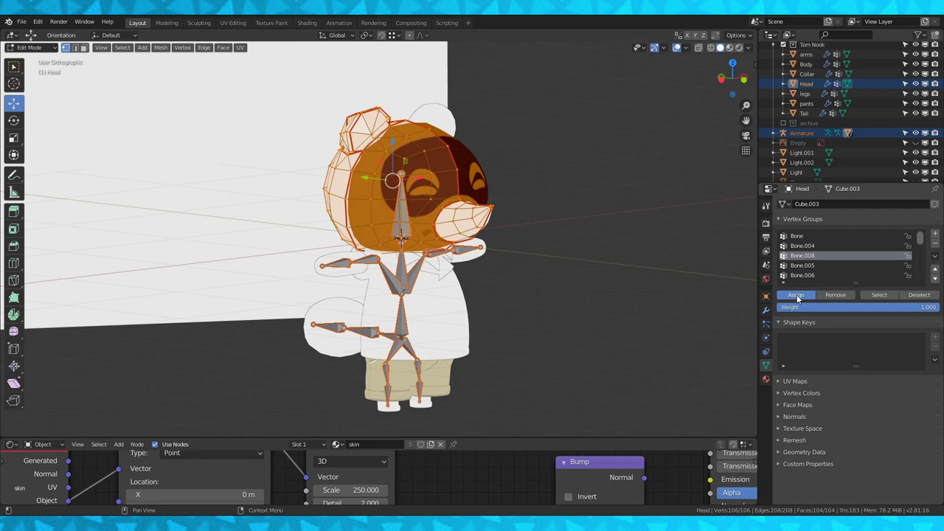
left_click(795, 295)
key("Tab")
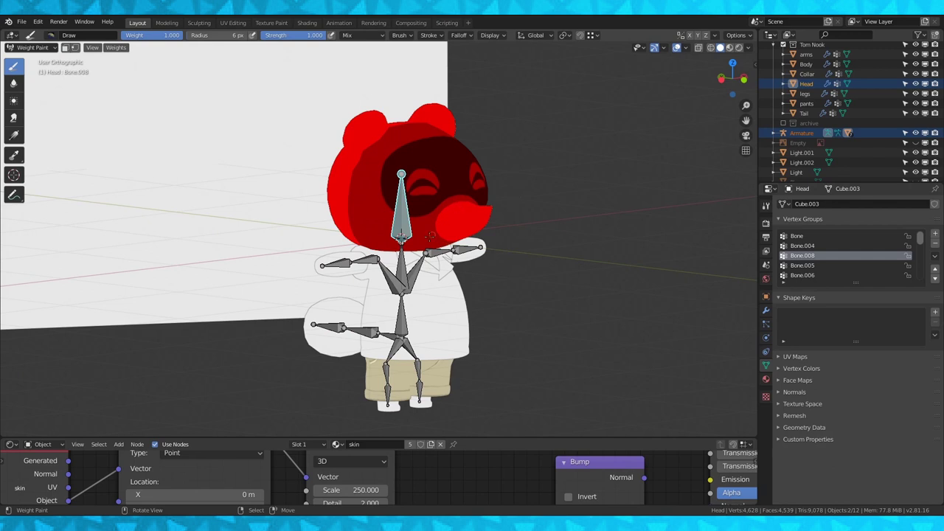
- Select the upper spine bone and assign all head vertices to its Bone.004 vertex group with weight 0
right_click(400, 265)
middle_click_drag(551, 219, 570, 234)
key("Tab")
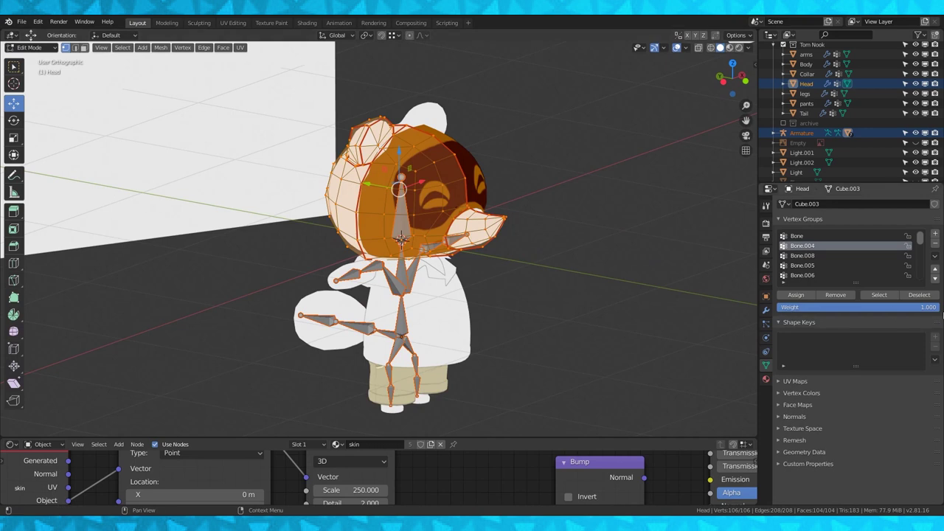
left_click_drag(933, 310, 778, 308)
left_click(808, 295)
- Select the Bone.006 vertex group through its bone and remove all head vertices from it
middle_click_drag(549, 225, 476, 221)
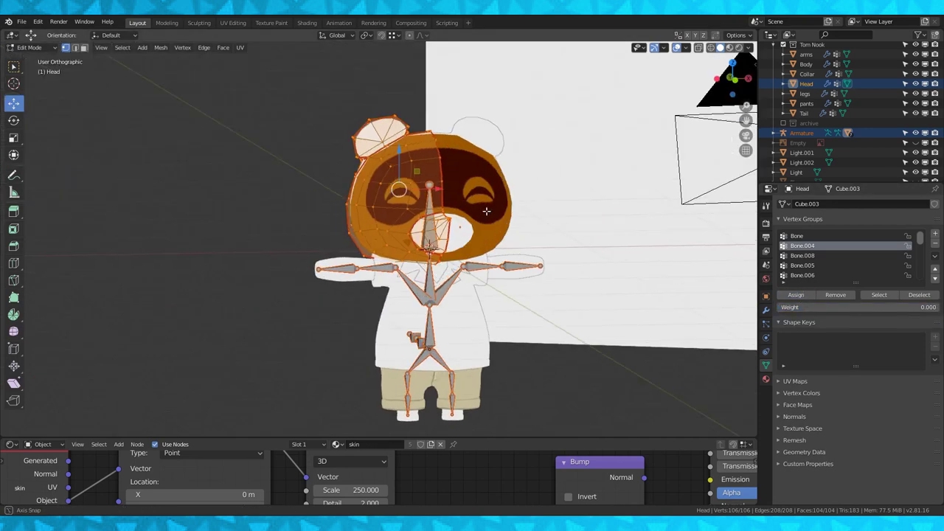
key("Tab")
left_click(394, 260, "ctrl")
middle_click_drag(393, 259, 413, 251)
key("Tab")
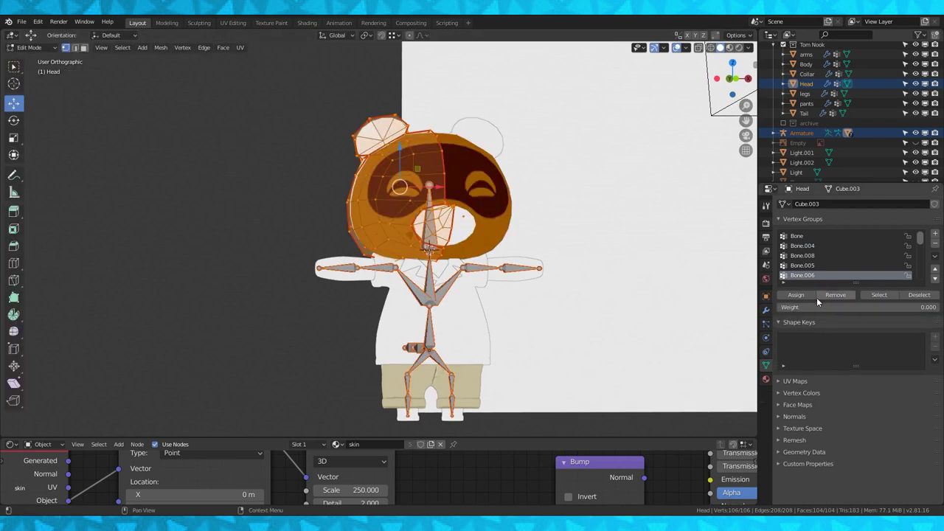
left_click(829, 295)
- Check the head mesh's weights for the remaining arm, spine and shoulder bones
key("Tab")
middle_click_drag(516, 221, 458, 225)
left_click(348, 265, "ctrl")
key("Tab")
key("Tab")
left_click(438, 274, "ctrl")
left_click(456, 284, "ctrl")
- Assign all head vertices to the shoulder bone's Bone.015 vertex group with weight 0
key("Tab")
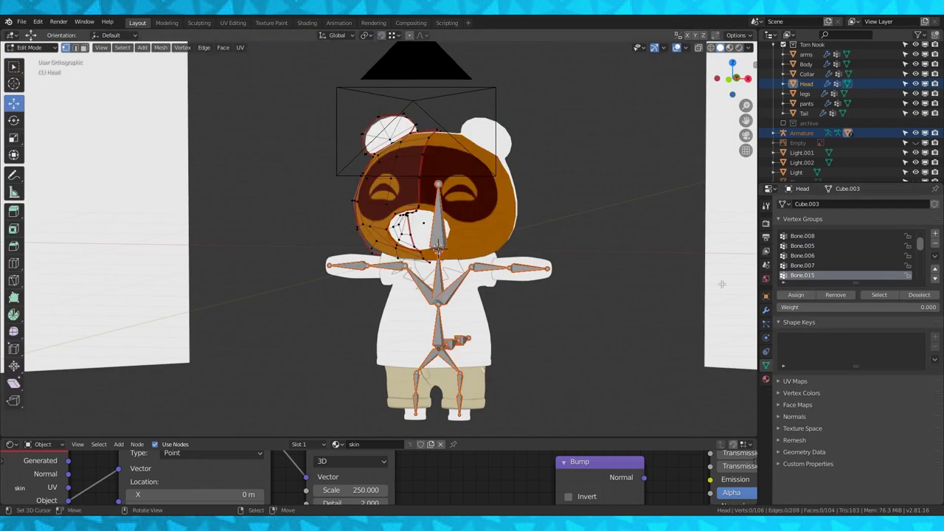
key("Tab")
left_click(452, 285, "ctrl")
key("Tab")
left_click(795, 296)
key("Tab")
key("Tab")
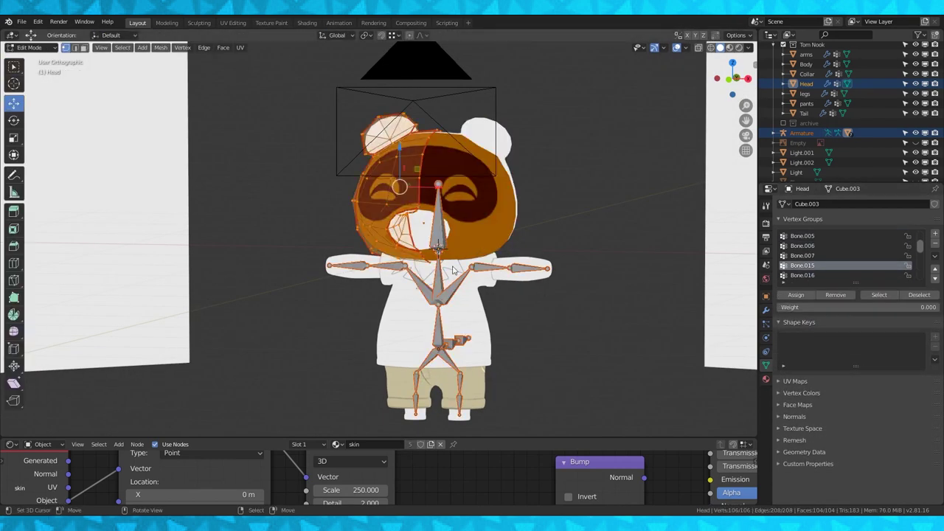
- Undo the last head weight edits and test-rotate the head bone in the front view
key("ctrl+z")
key("ctrl+z")
key("ctrl+z")
key("ctrl+z")
key("ctrl+z")
key("ctrl+z")
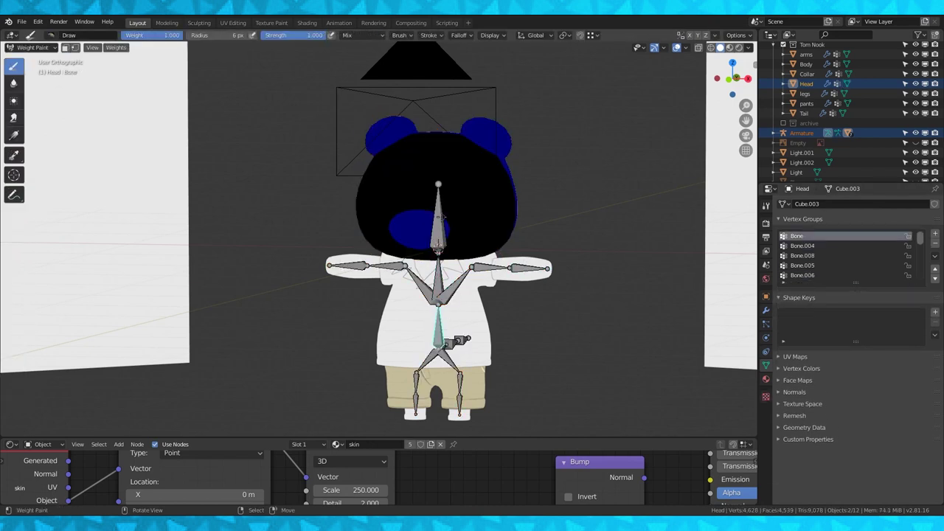
key("KP_1")
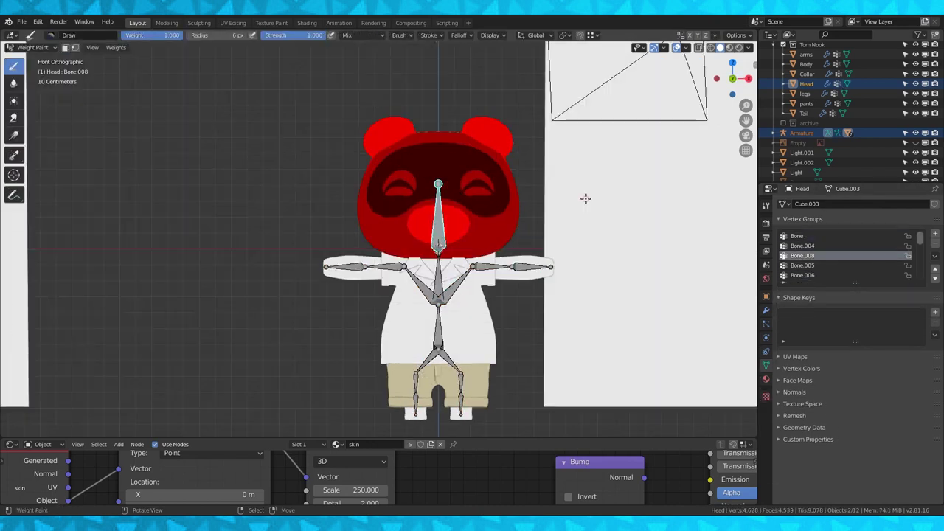
key("r")
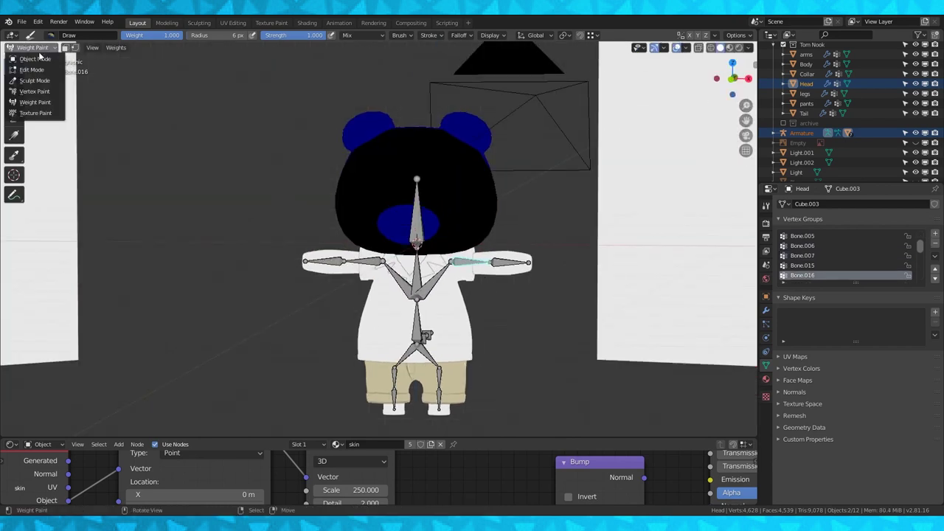
- Return to Object Mode, select the armature and the body mesh, and switch to Weight Paint
left_click(30, 25)
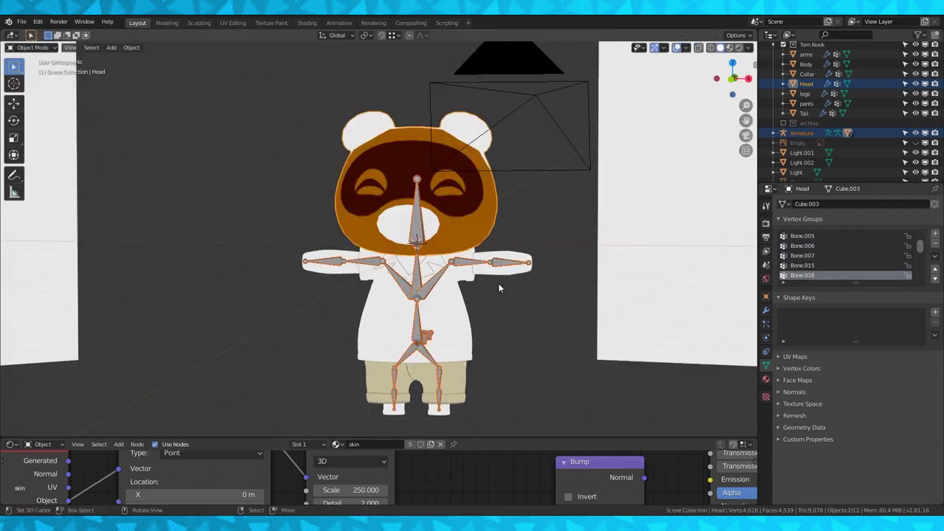
left_click(469, 308, "shift")
left_click(466, 263)
left_click(457, 301, "shift")
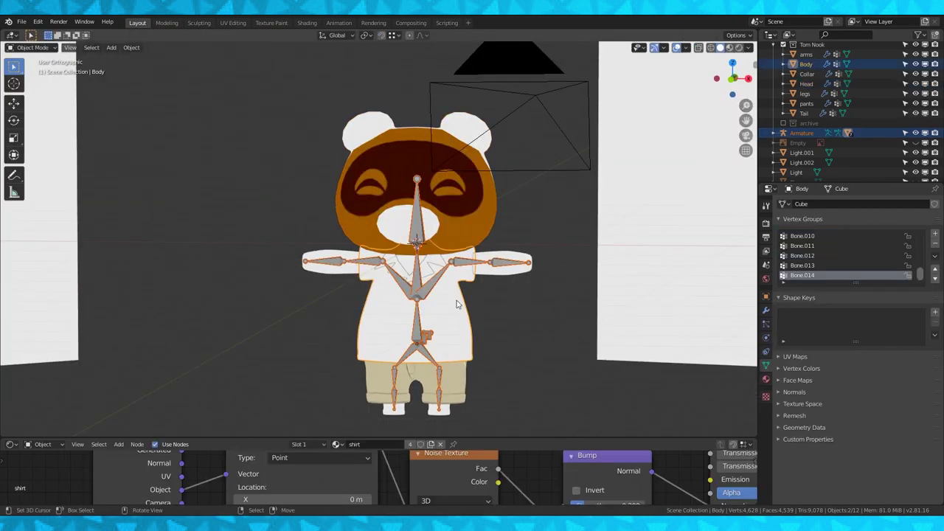
left_click(45, 48)
left_click(34, 102)
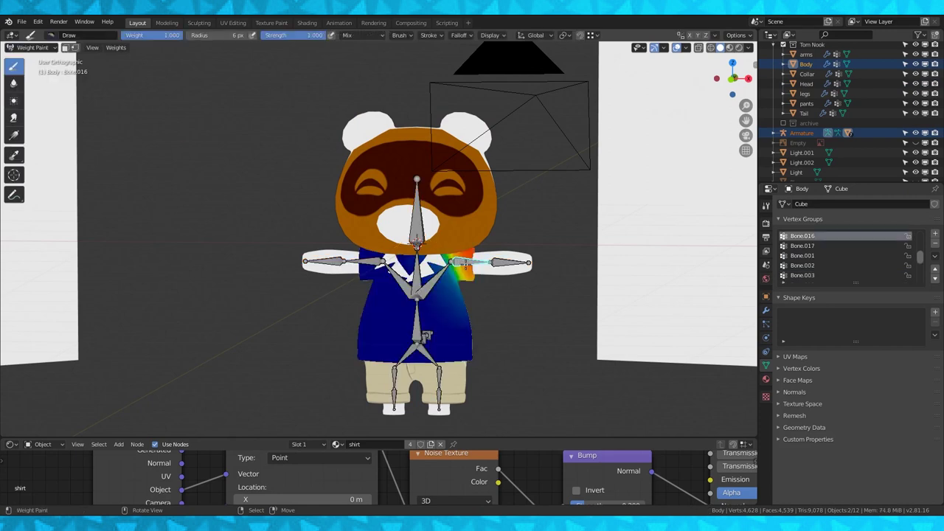
- View the shirt sleeve from the right and set the weight brush to Subtract blending with strength 0.211
key("KP_3")
scroll(652, 250, "up", 3)
middle_click_drag(652, 250, 588, 194, "shift")
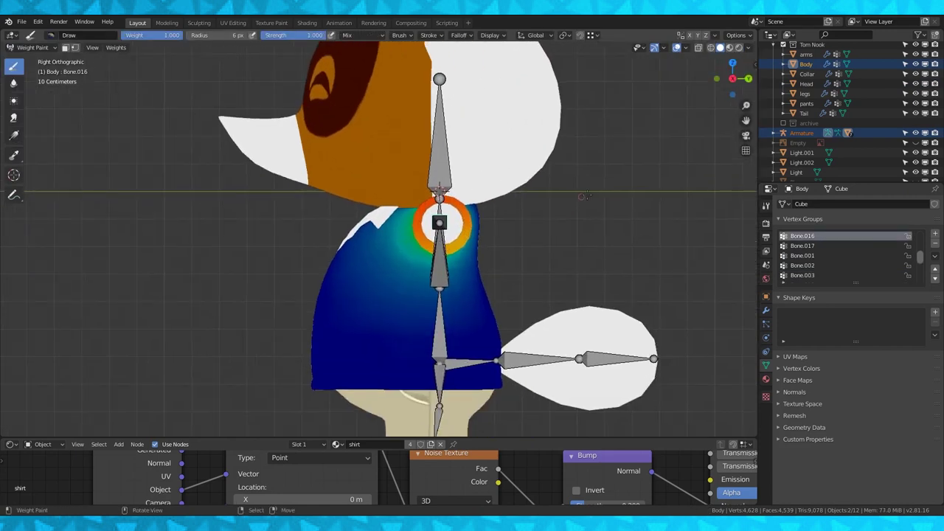
left_click(766, 224)
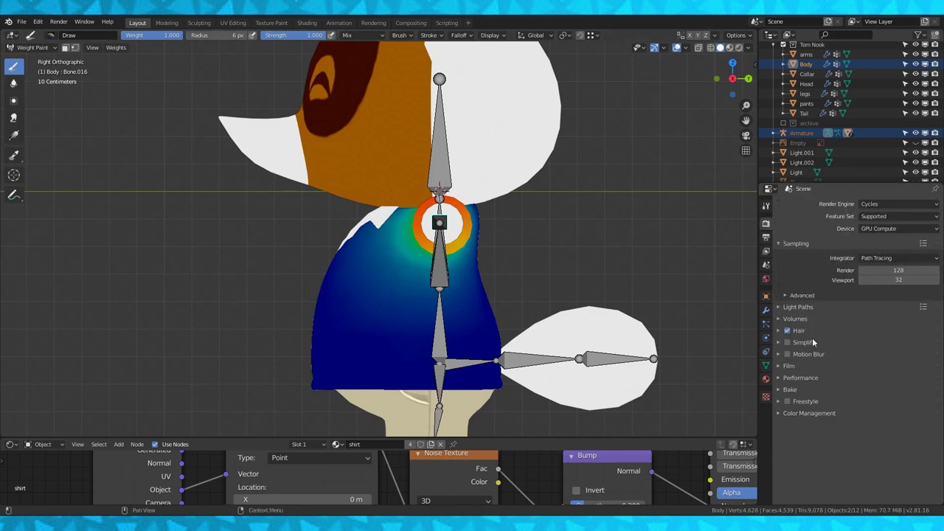
left_click(765, 207)
left_click(889, 324)
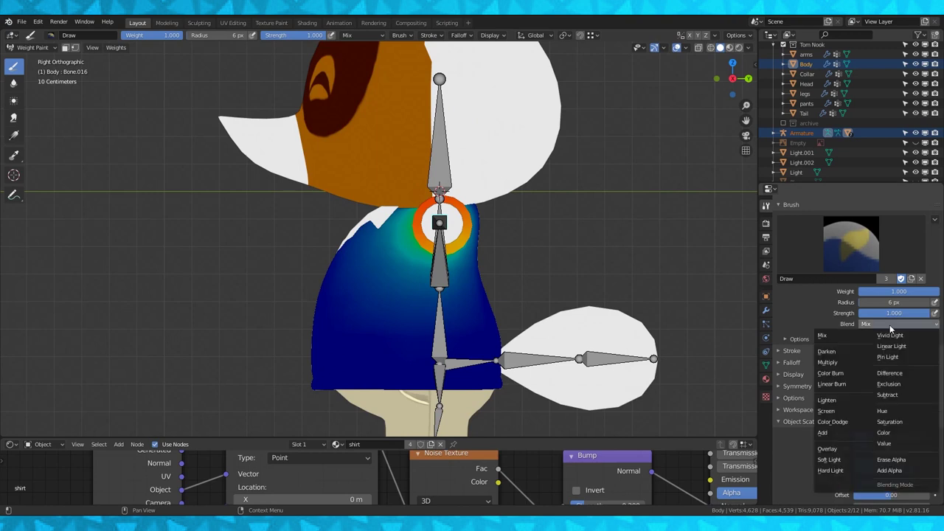
left_click(902, 397)
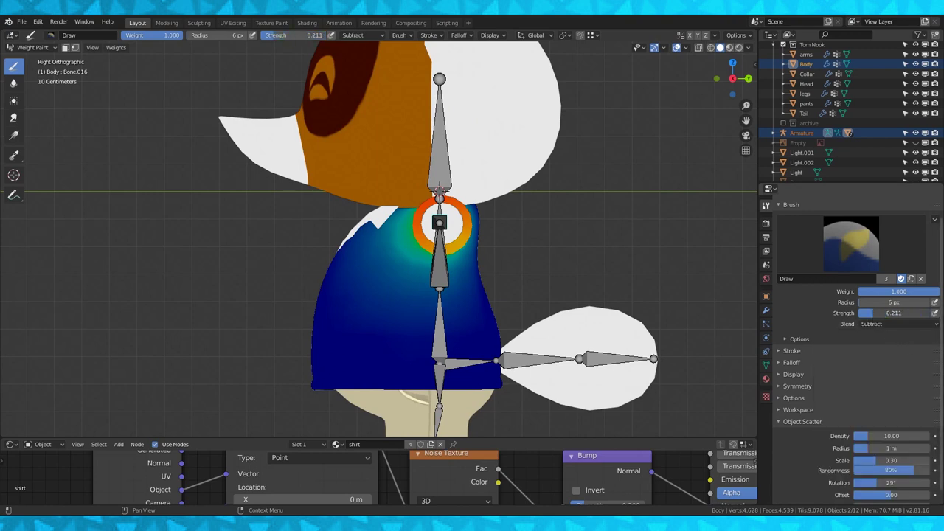
- Enlarge the weight brush radius to 68 px and subtract Bone.016's influence from the front of the shirt
key("f")
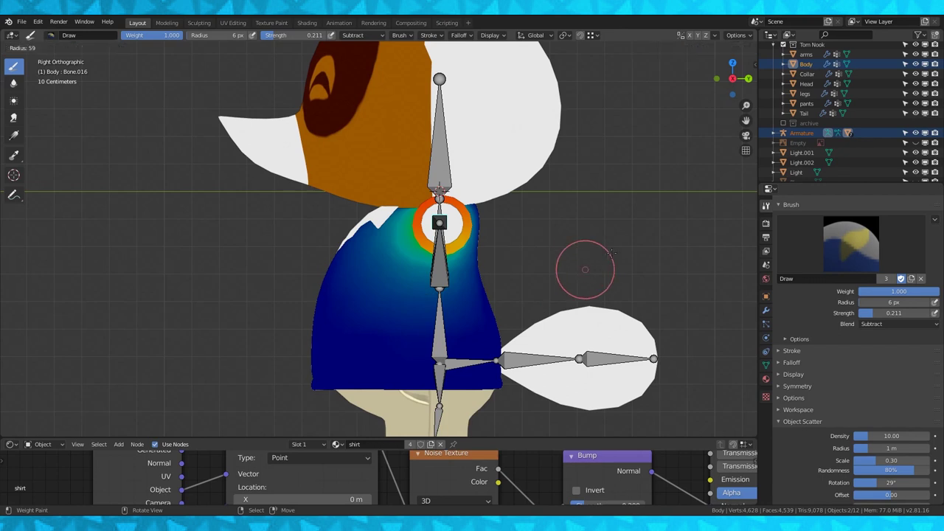
left_click(616, 270)
mouse_move(369, 279)
left_mouse_down()
mouse_move(350, 234)
mouse_move(374, 235)
mouse_move(507, 298)
left_mouse_up()
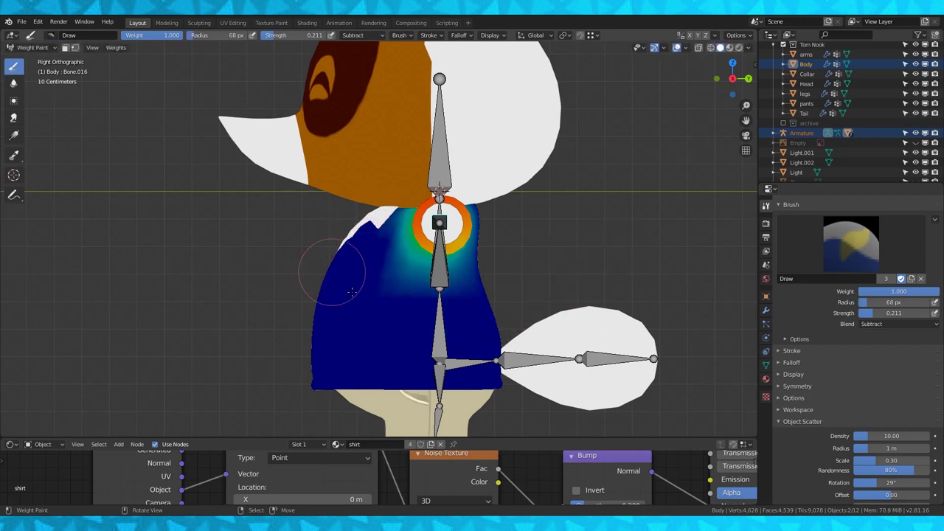
mouse_move(375, 264)
left_mouse_down()
mouse_move(387, 279)
mouse_move(409, 274)
mouse_move(325, 302)
left_mouse_up()
- Inspect the shirt's weights for the opposite upper arm bone, Bone.006, and test-rotate that bone in the front view
key("KP_1")
right_click(287, 237)
key("KP_3")
key("KP_1")
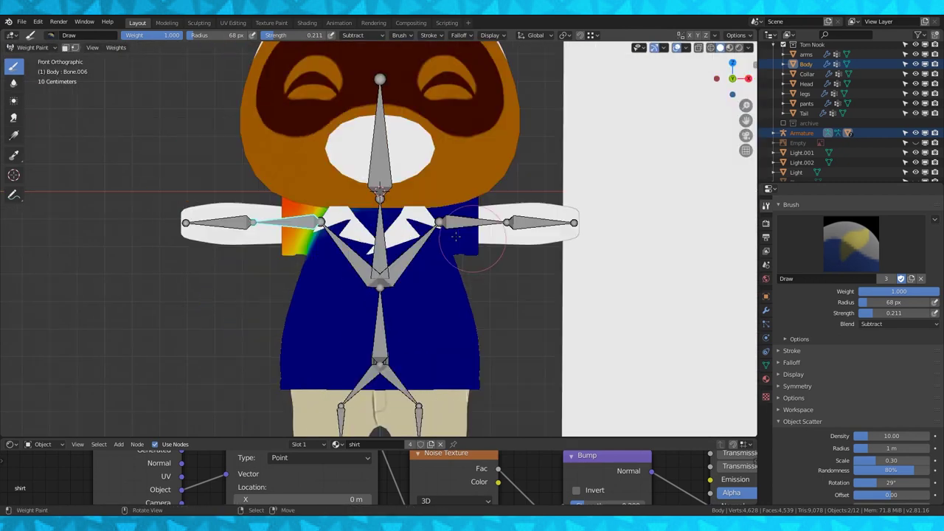
right_click(472, 233)
middle_click_drag(466, 229, 499, 235)
left_click(333, 230, "ctrl")
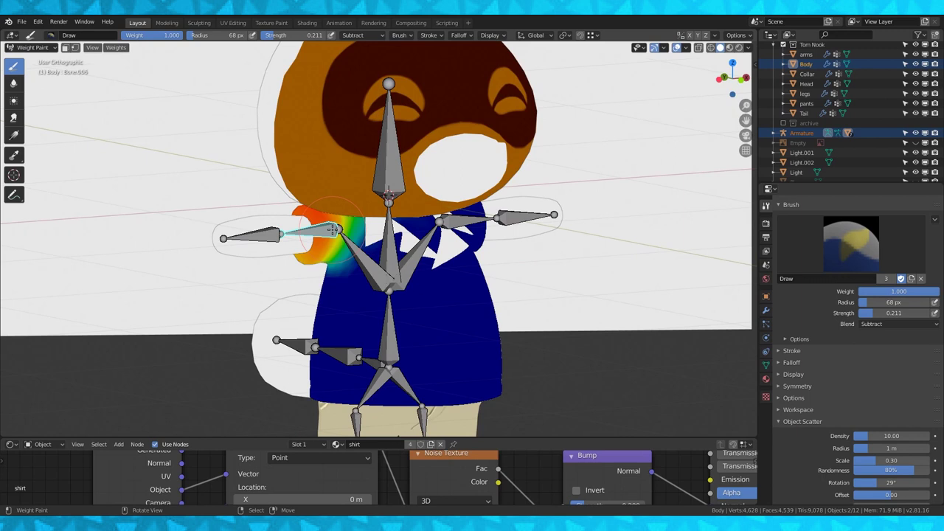
key("KP_1")
key("r")
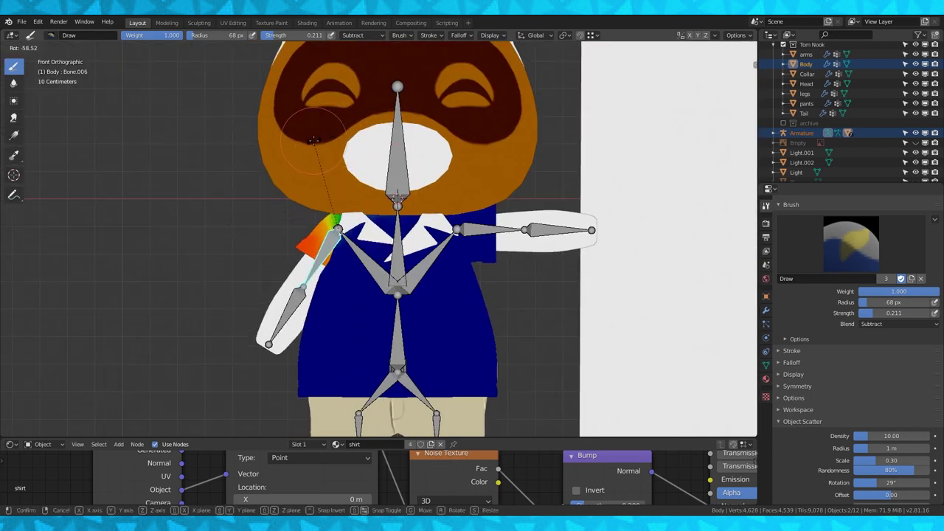
key("Escape")
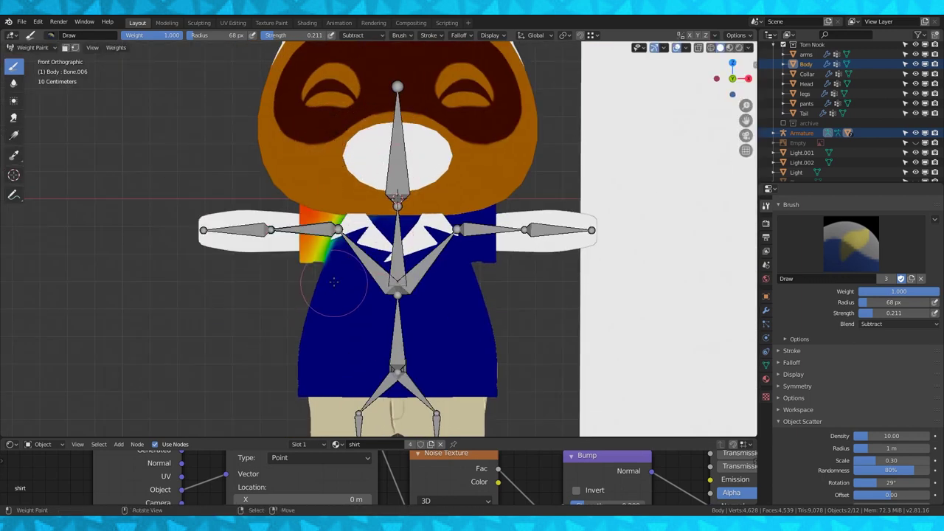
- Return to Object Mode, select the armature and the collar mesh, and switch to Weight Paint with the vertex groups shown
left_click(34, 47)
left_click(33, 60)
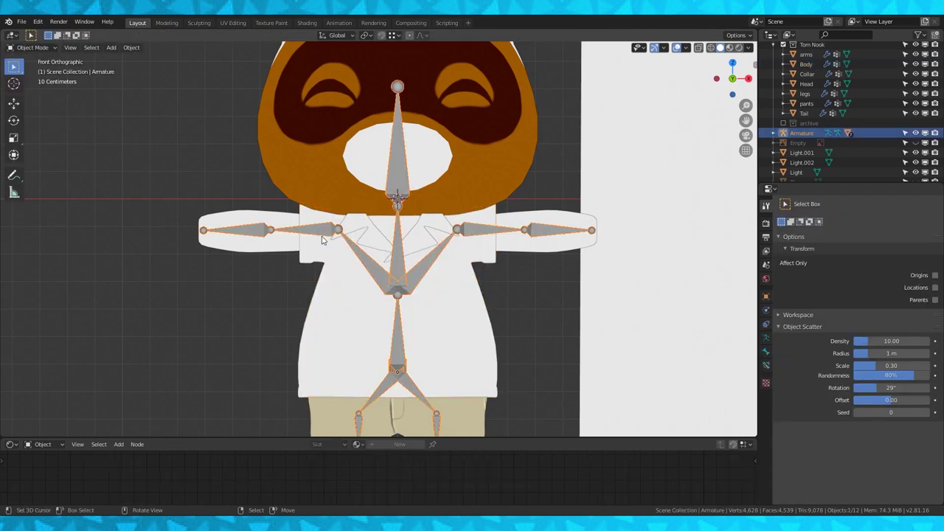
left_click(371, 244, "shift")
left_click(44, 47)
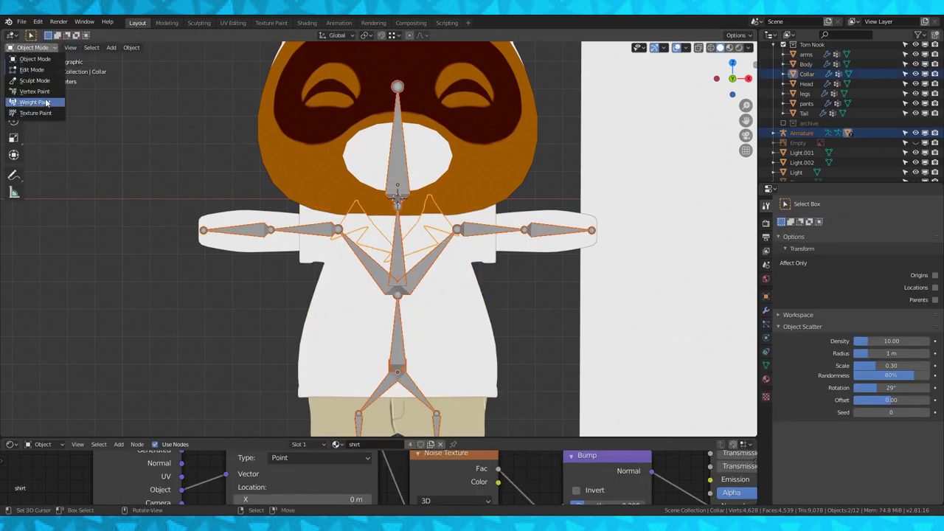
left_click(33, 103)
left_click(766, 365)
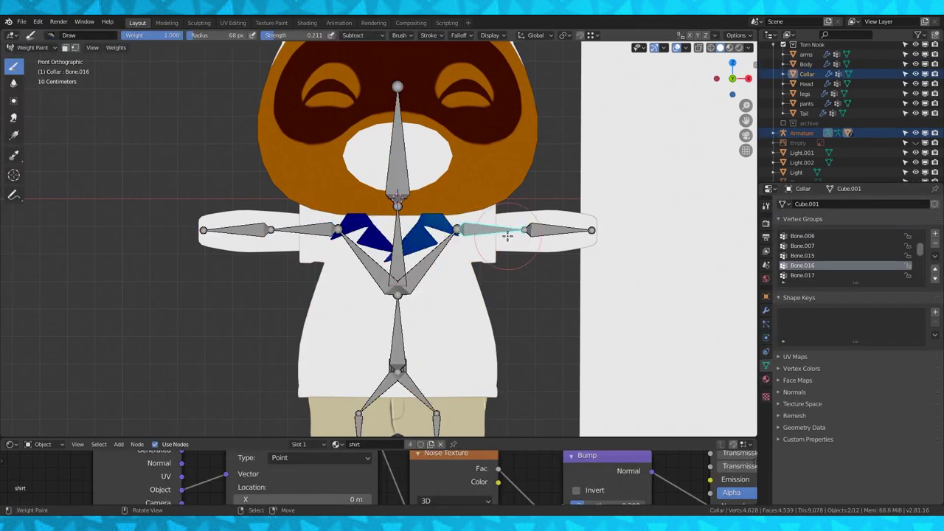
- Check the collar's weights by test-rotating both arms' bones in the front view and the tail bone in the right view
key("r")
right_click(372, 207)
left_click(237, 219, "ctrl")
key("r")
middle_click_drag(325, 251, 413, 222)
left_click(417, 270, "ctrl")
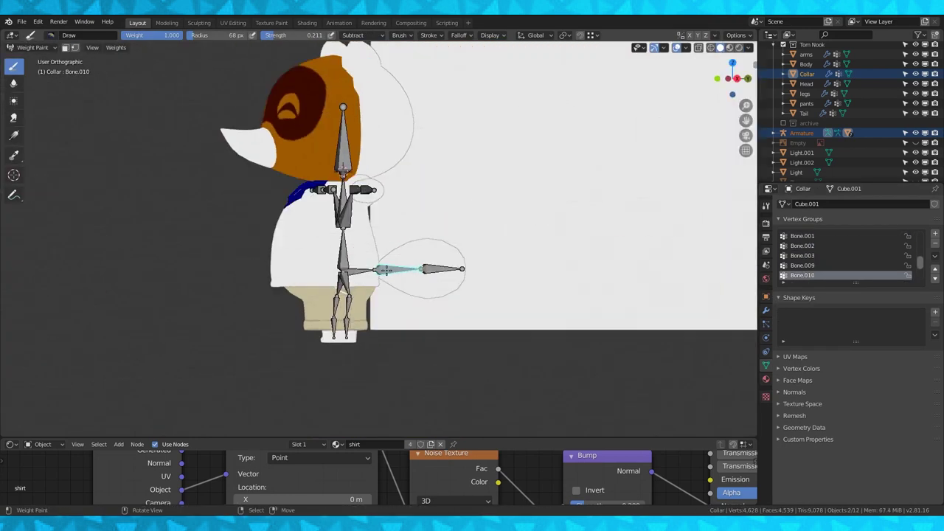
key("KP_3")
key("r")
left_click(399, 262, "ctrl")
- Switch the armature to Pose Mode, test-rotate all its bones together, undo it, and test-rotate the head bone in the right view
left_click(29, 47)
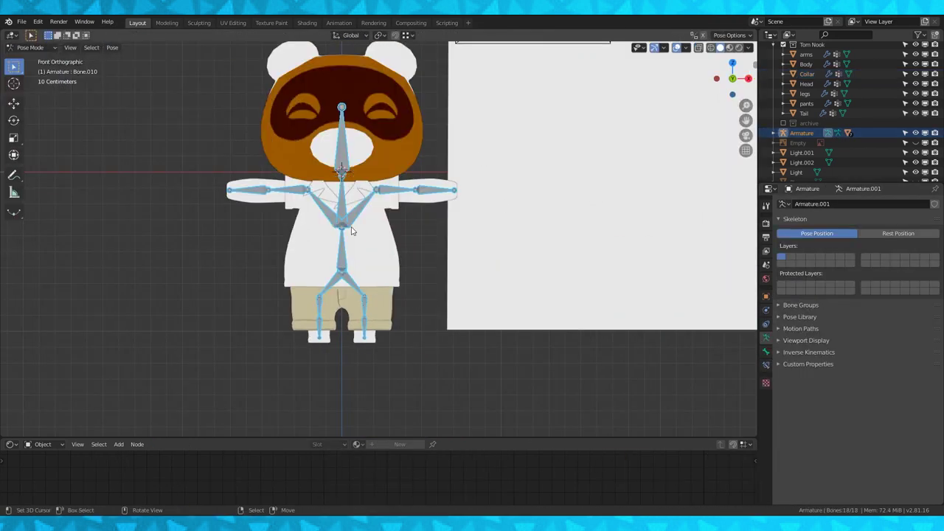
key("r")
left_click(473, 257)
key("ctrl+z")
scroll(465, 243, "down", 3)
key("KP_3")
right_click(364, 208)
key("r")
left_click(414, 164)
middle_click_drag(369, 177, 479, 193)
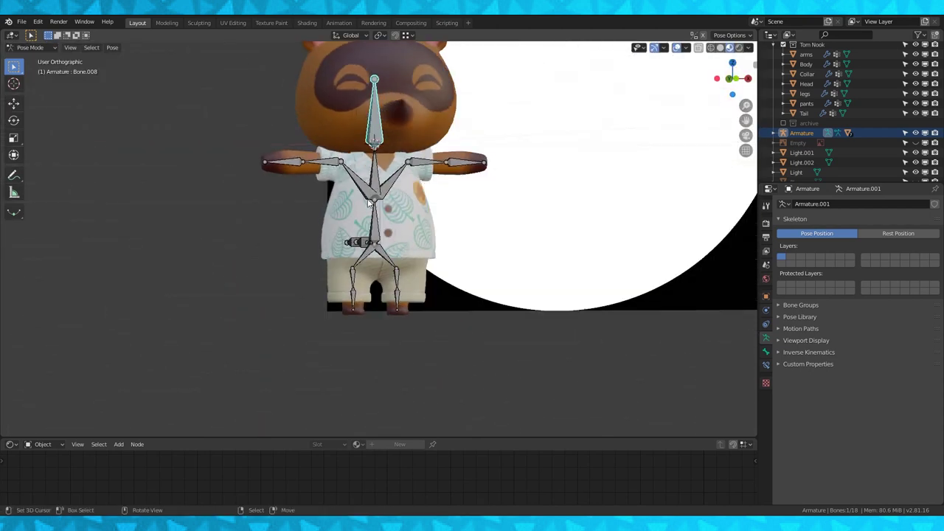
- Assign all collar vertices to the head bone's Bone.008 vertex group with weight 0 and test-rotate the head bone
left_click(29, 47)
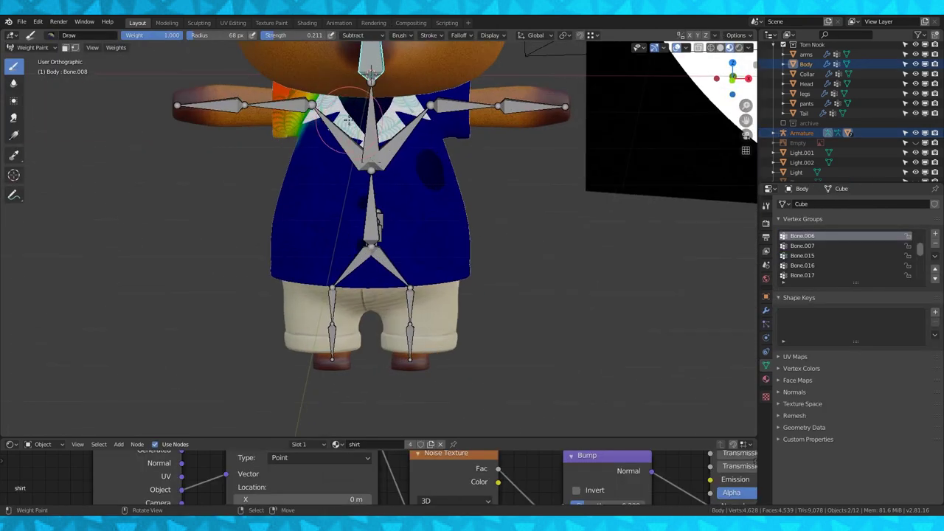
left_click(372, 64)
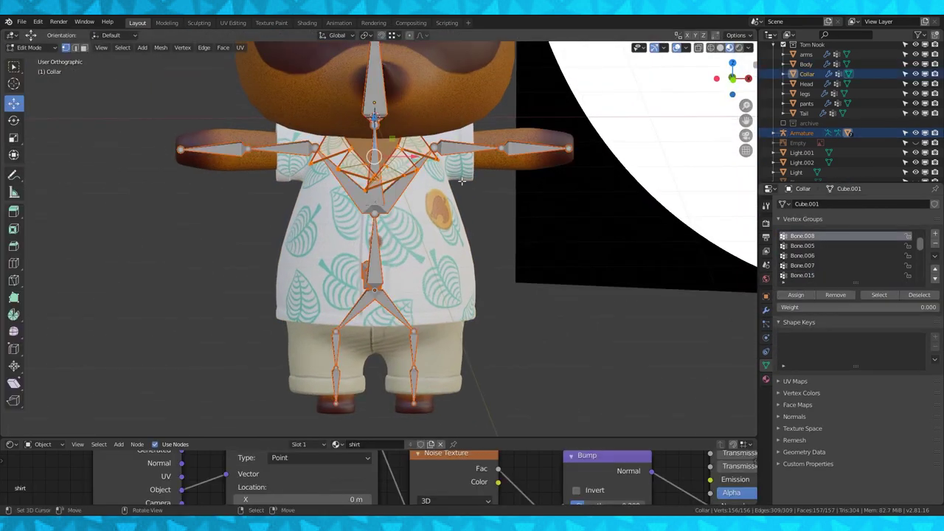
key("r")
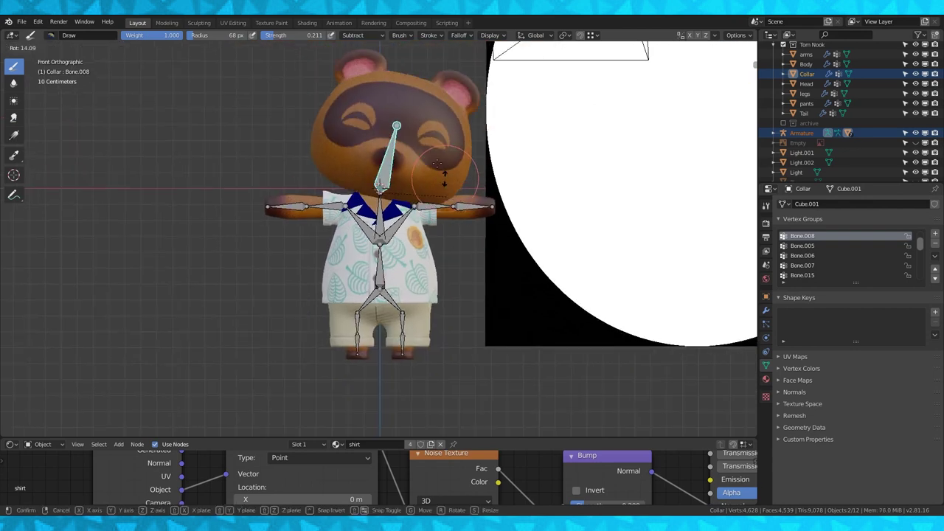
- Put the armature in Pose Mode, rotate an upper arm bone downward, and refine the pose in the camera view
left_click(29, 48)
left_click(45, 83)
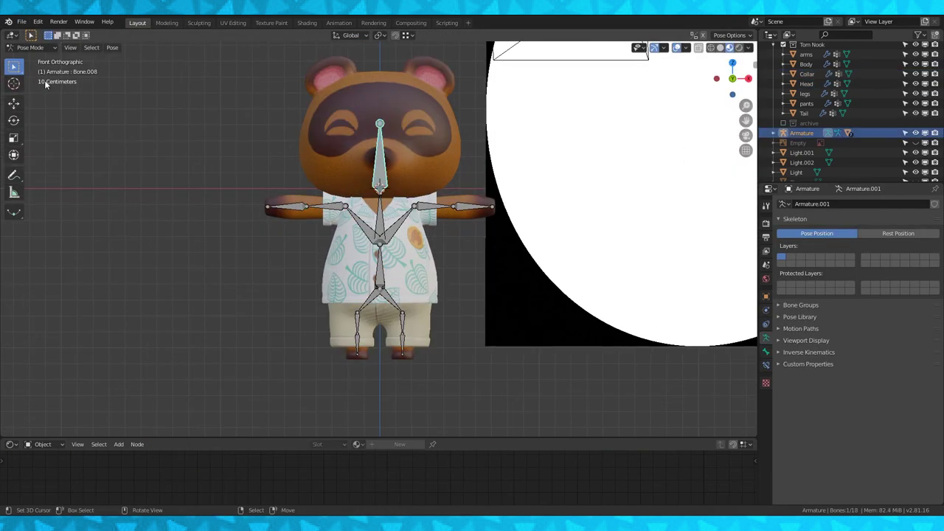
right_click(435, 207)
key("r")
left_click(464, 310)
key("KP_0")
key("r")
left_click(450, 254)
scroll(448, 258, "up", 3)
right_click(410, 272)
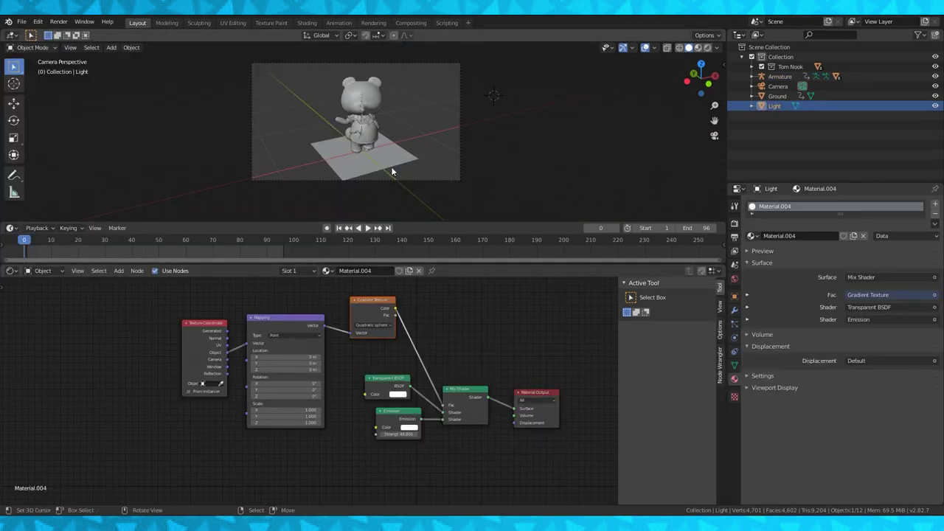
- Orbit out to see the light above the character and show the World nodes in the Shader Editor
middle_click_drag(391, 167, 531, 152)
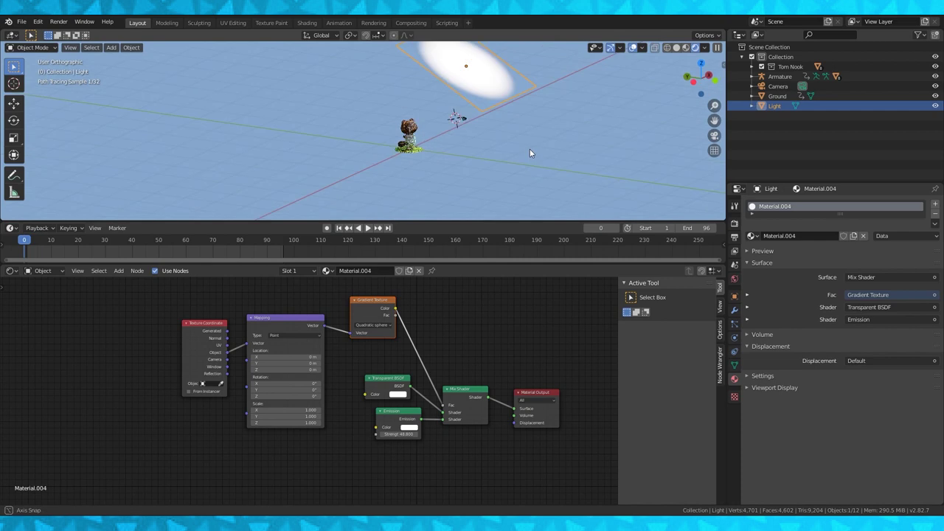
left_click(55, 271)
left_click(12, 271)
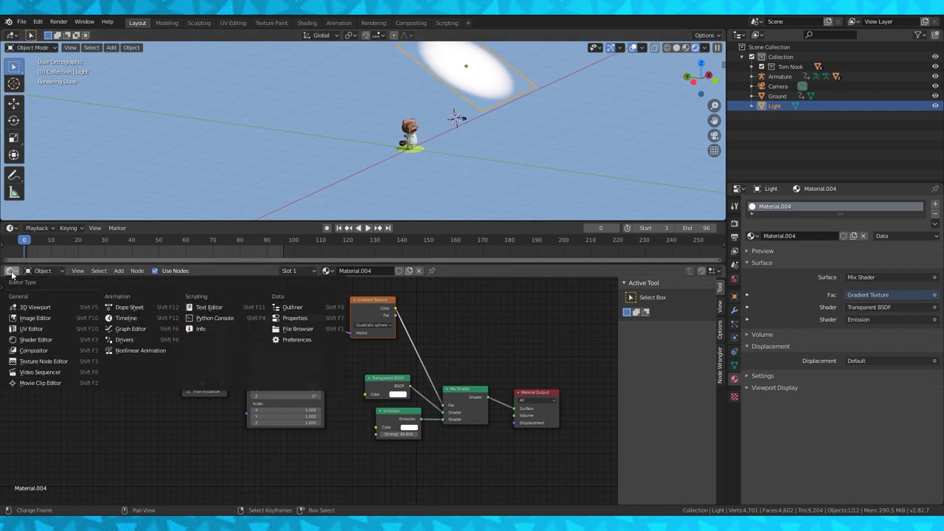
left_click(22, 340)
left_click(53, 272)
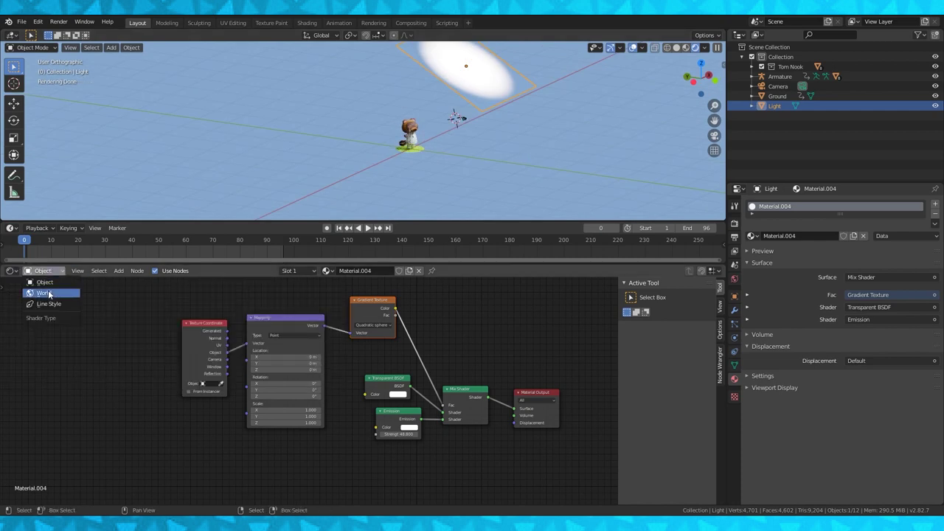
left_click(48, 293)
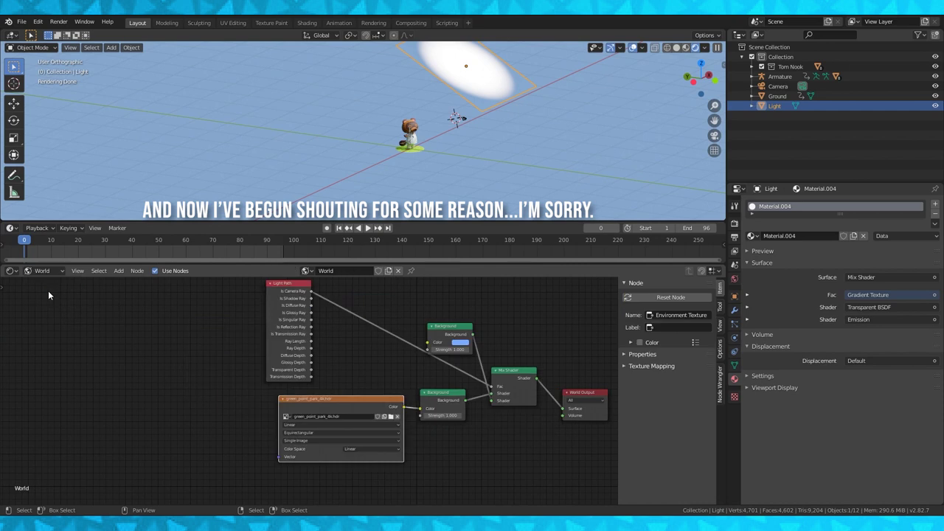
- Tidy the World nodes by placing the blue Background node below the HDRI one and aligning World Output beside the Mix Shader
middle_click_drag(211, 323, 147, 338)
left_click_drag(377, 341, 369, 441)
left_click_drag(284, 414, 259, 415)
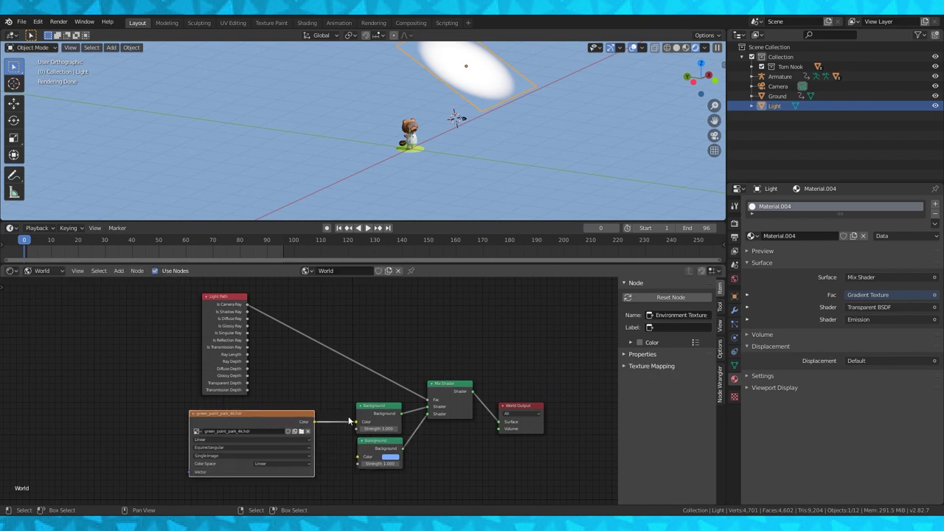
left_click_drag(372, 407, 356, 403)
left_click_drag(371, 440, 354, 438)
left_click_drag(514, 409, 517, 391)
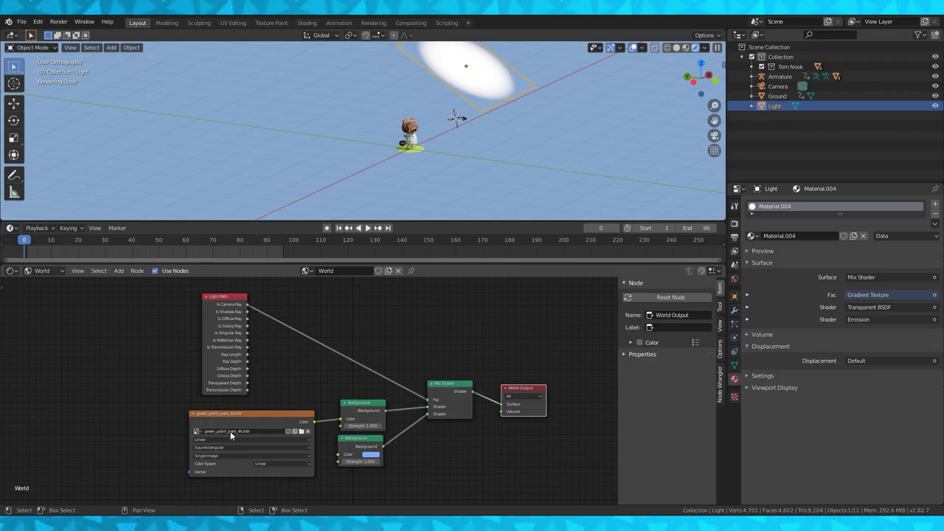
middle_click_drag(458, 184, 472, 155)
mouse_move(501, 405)
left_mouse_down()
mouse_move(434, 406)
mouse_move(502, 405)
left_mouse_up()
middle_click_drag(465, 143, 483, 157)
- Review the Cycles render sampling settings and the Light Paths bounce, clamping and caustics settings
left_click(734, 224)
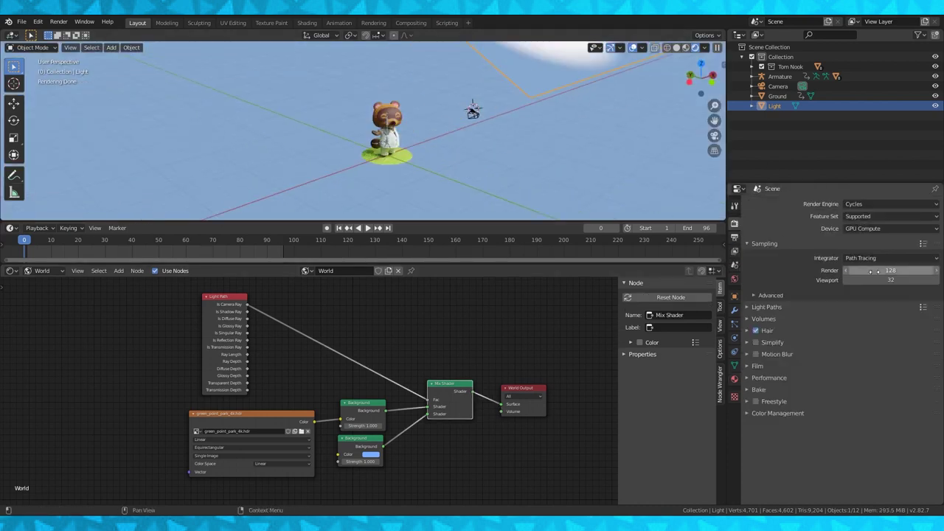
left_click(747, 308)
scroll(891, 292, "down", 2)
scroll(747, 336, "up", 2)
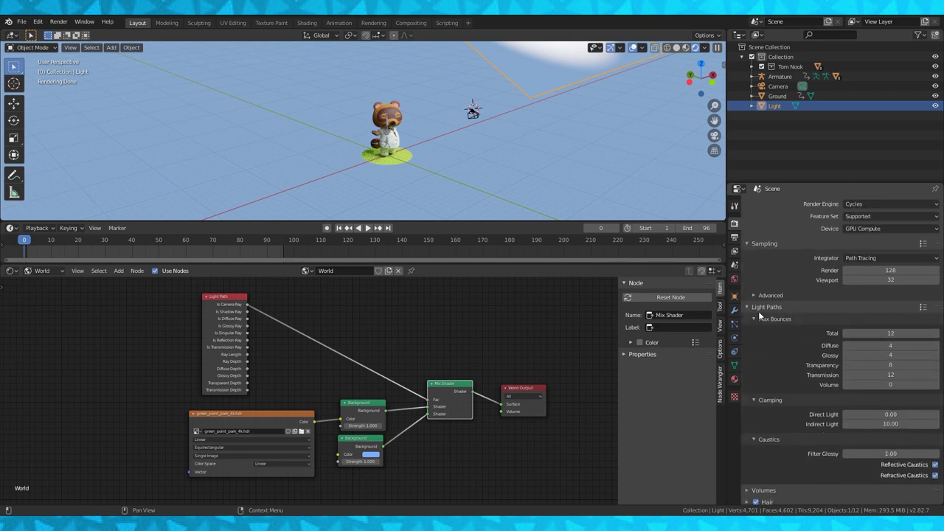
left_click(747, 306)
- Switch the node area to the Compositor and move the Denoise and Composite nodes closer to Render Layers
left_click(11, 270)
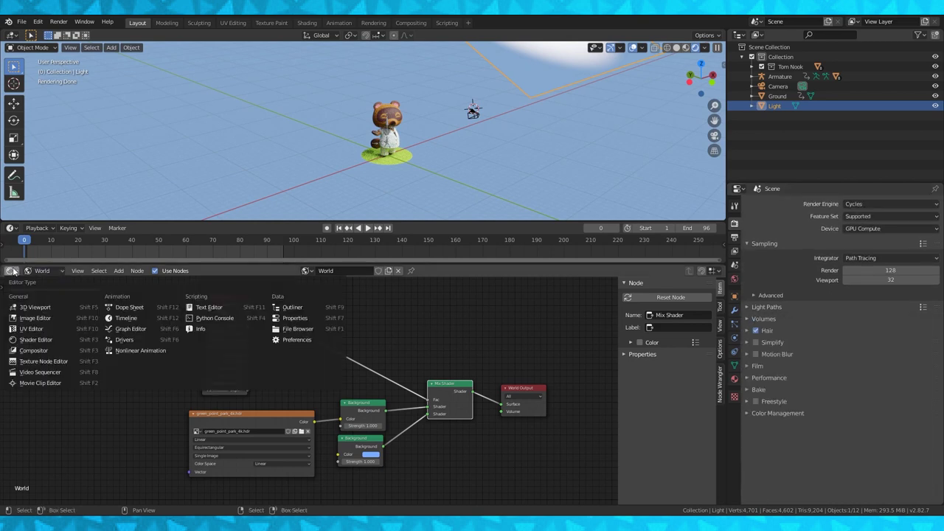
left_click(33, 351)
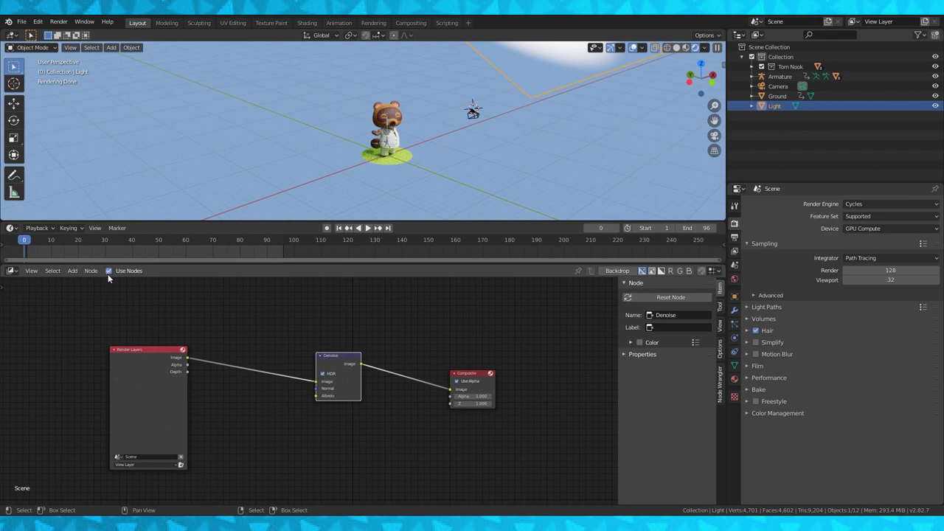
left_click_drag(360, 362, 345, 360)
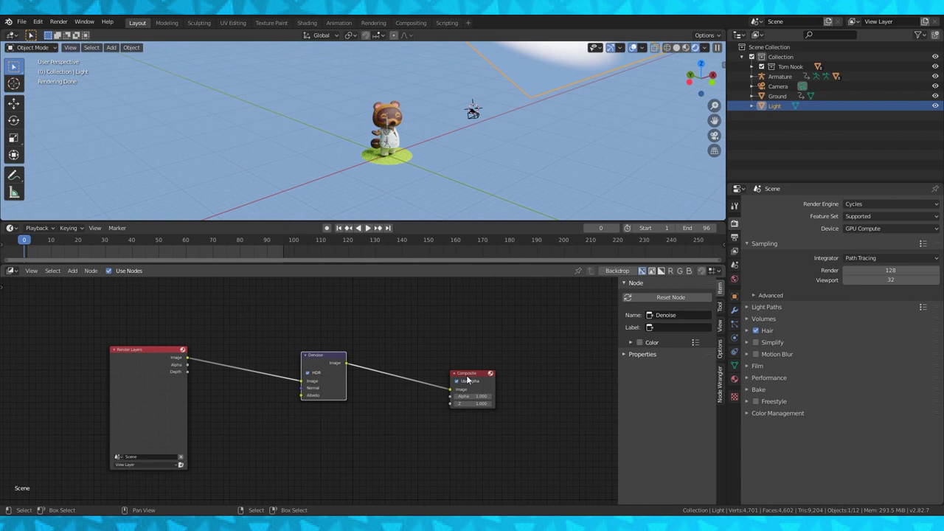
left_click_drag(467, 379, 397, 362)
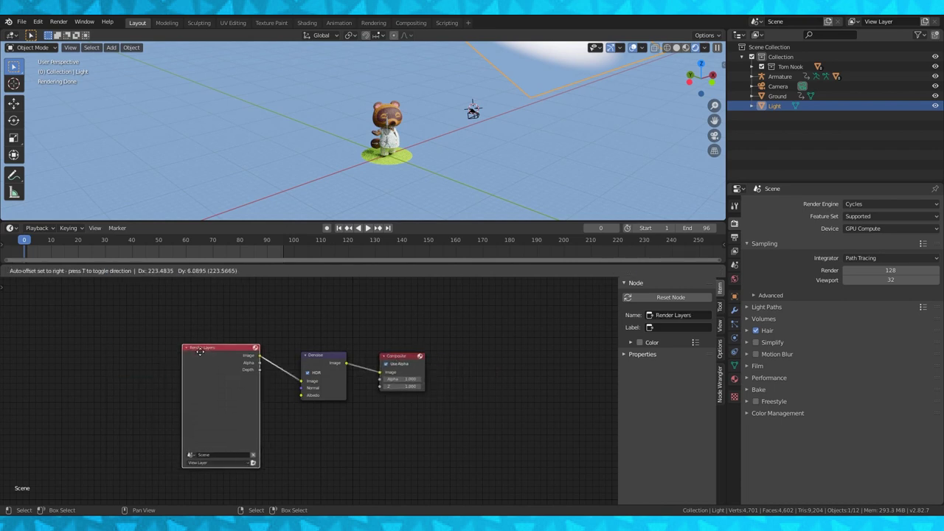